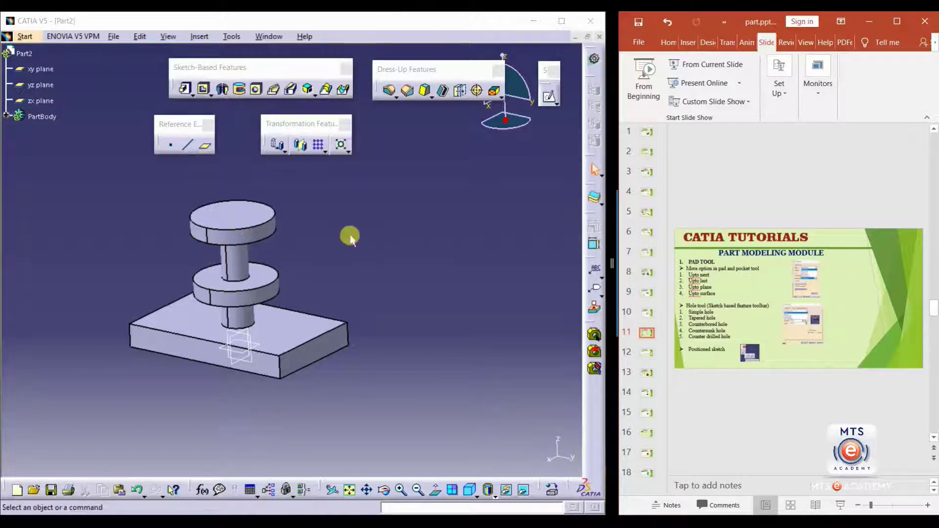
Sketch a small circle near the edge of the upper disc's top face, centred on the sketch's vertical axis, and exit the sketch.
click(358, 227)
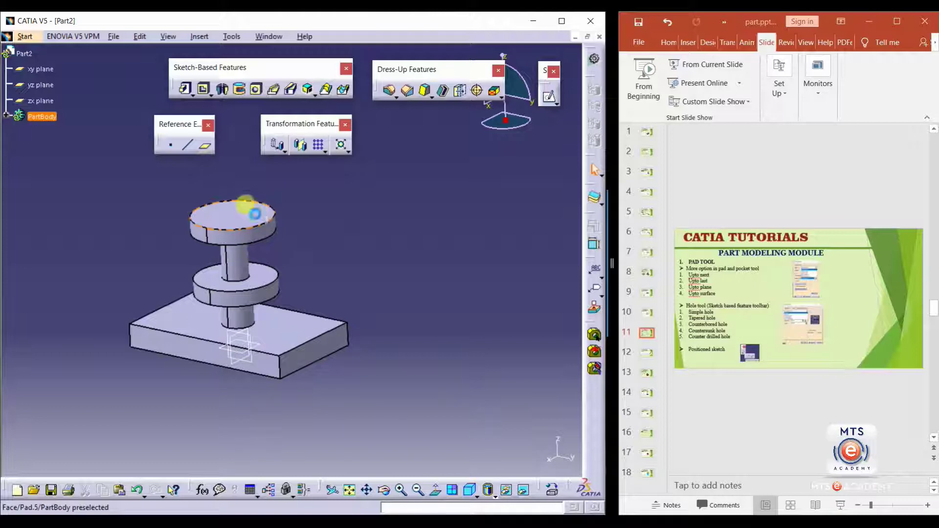
click(253, 214)
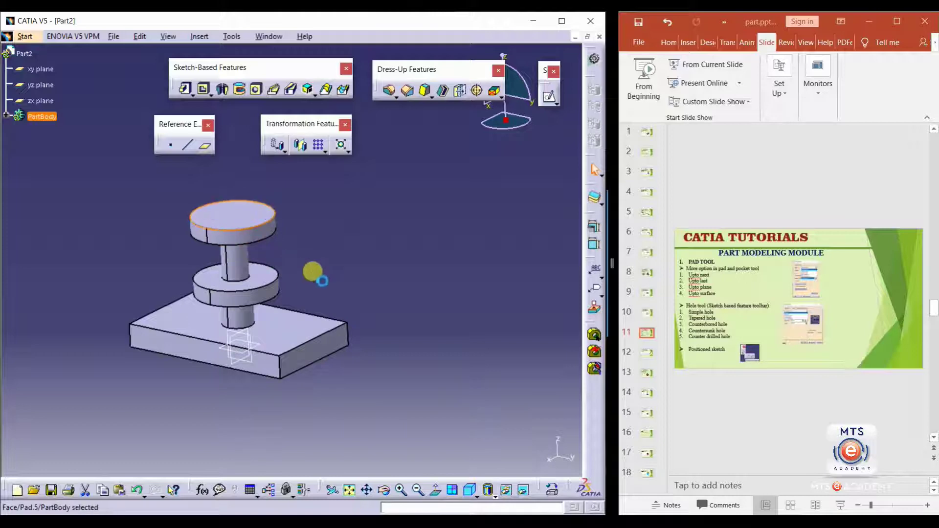
click(548, 99)
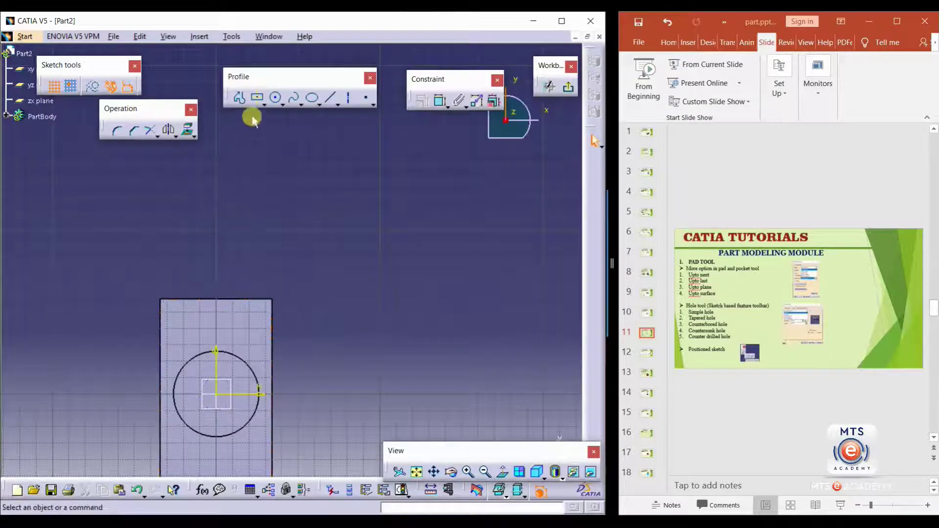
click(275, 97)
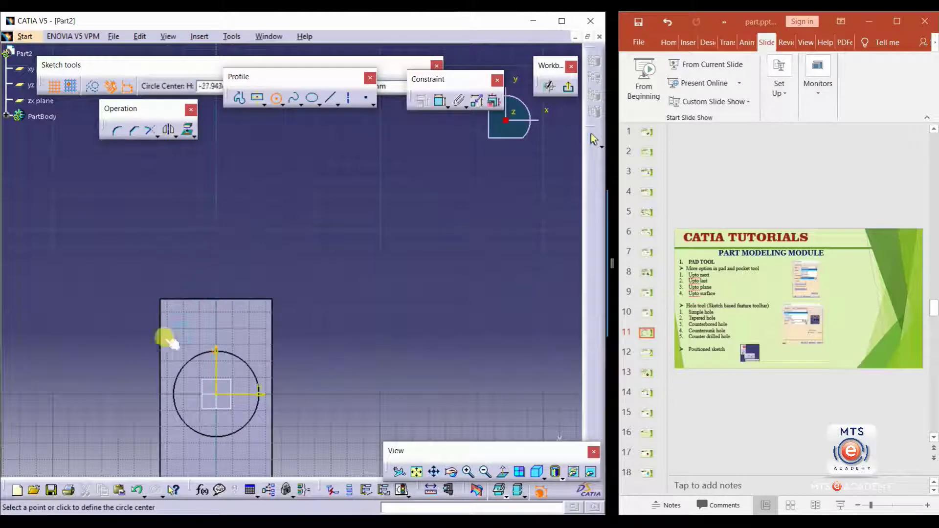
click(225, 366)
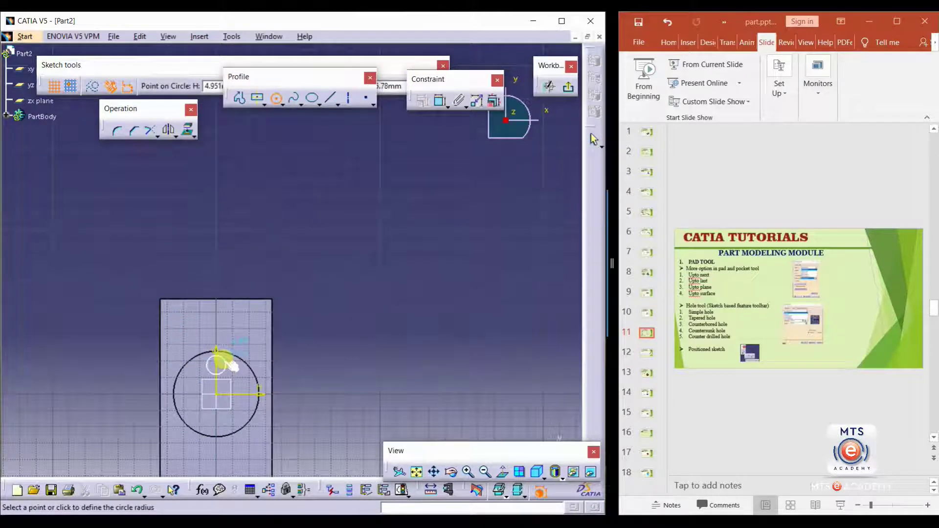
click(226, 362)
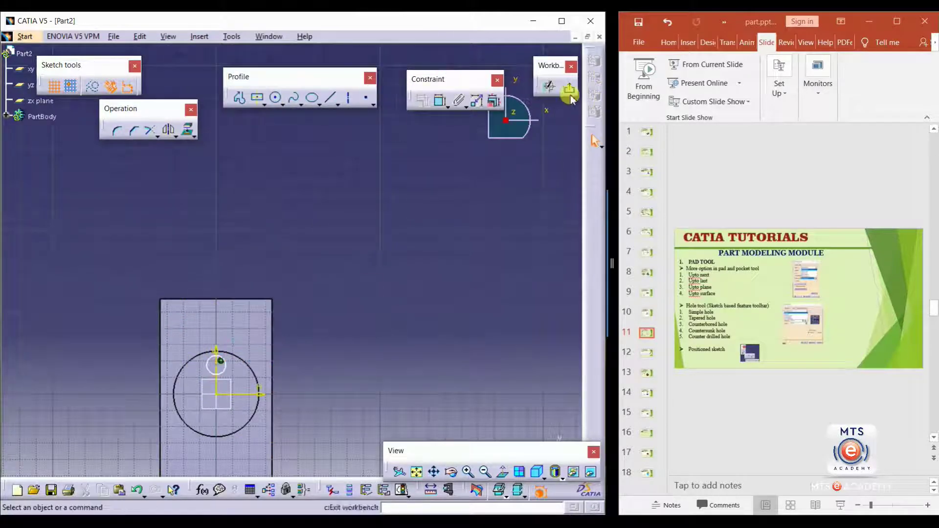
click(569, 91)
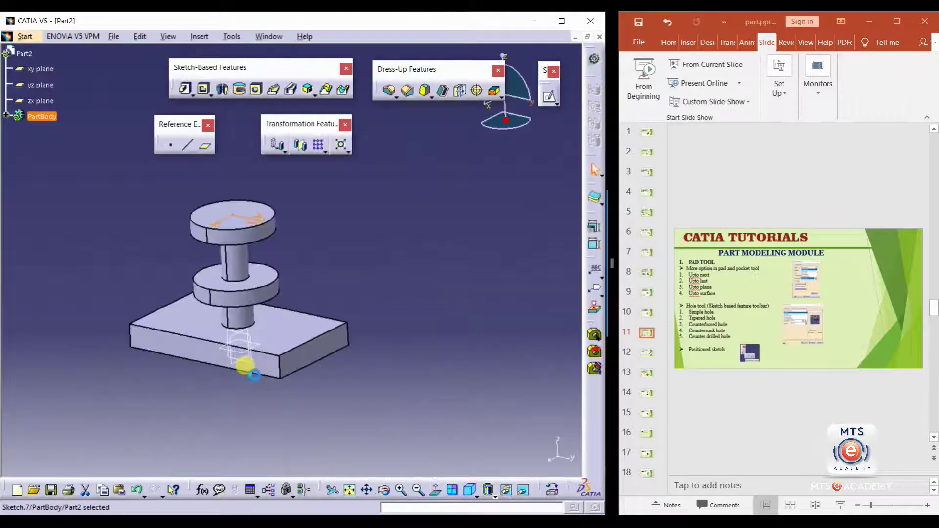
Preview a pocket of the small circle with limit type Up to plane, ending at the underside of the middle disc.
middle_drag(308, 264, 336, 286)
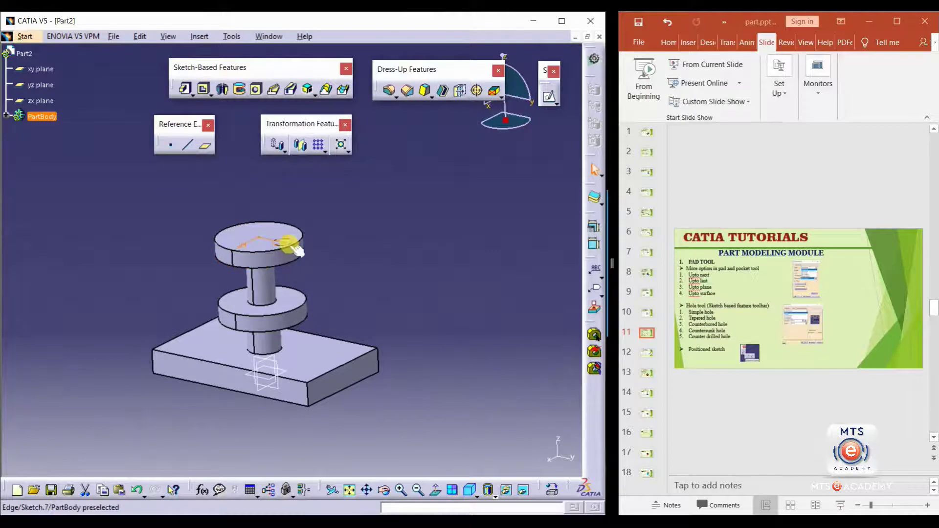
click(204, 90)
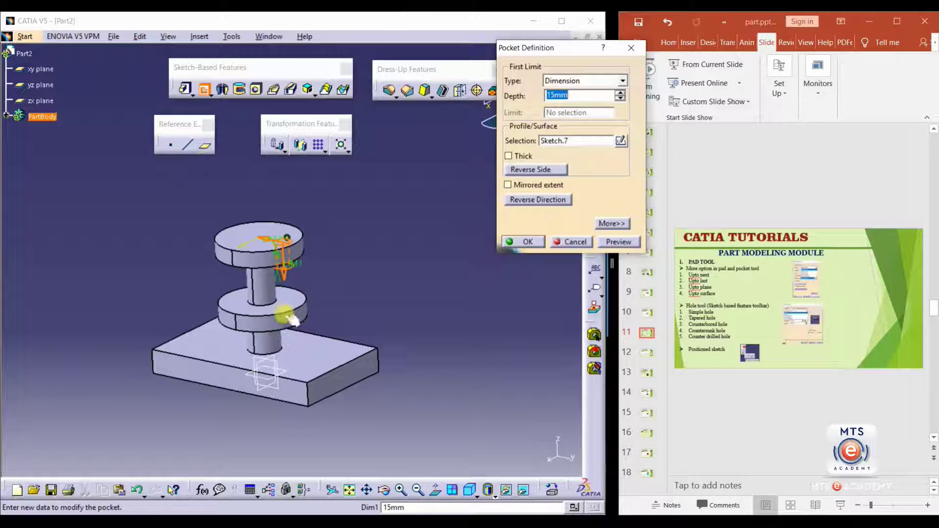
click(625, 79)
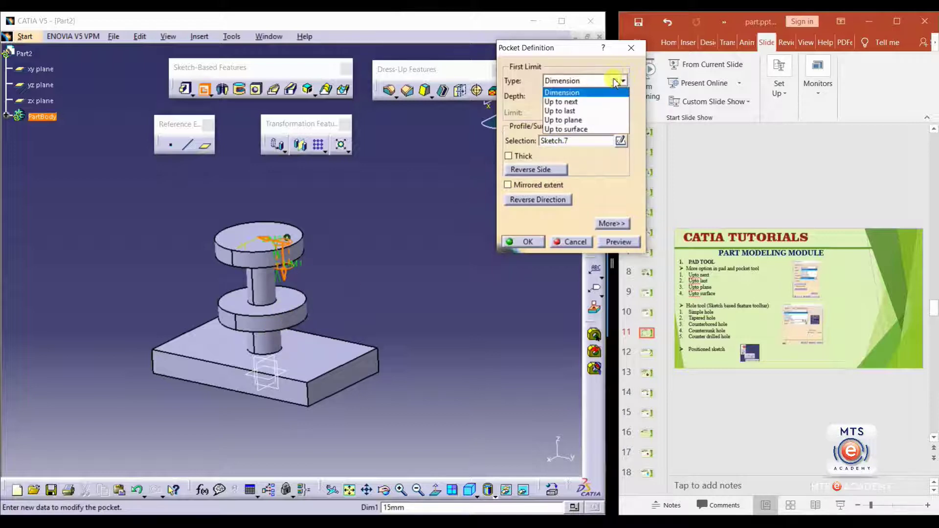
click(558, 121)
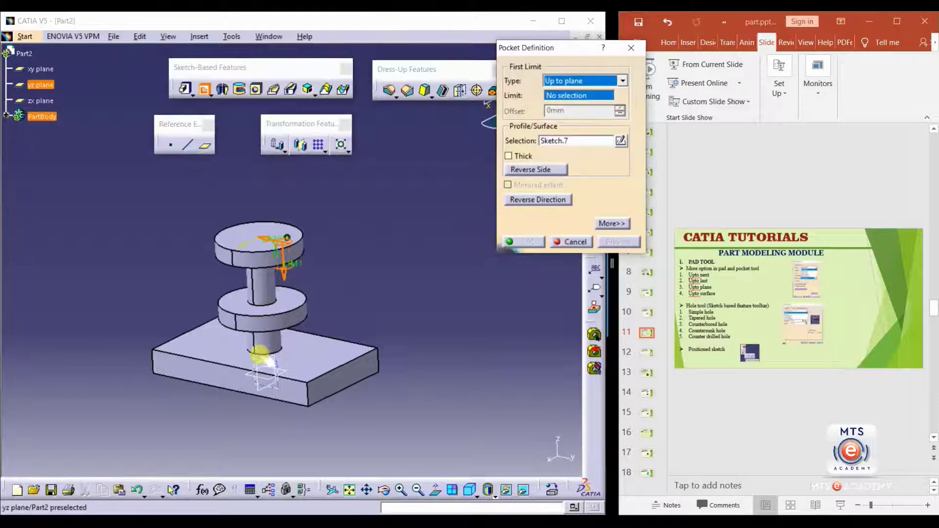
middle_drag(261, 355, 245, 247)
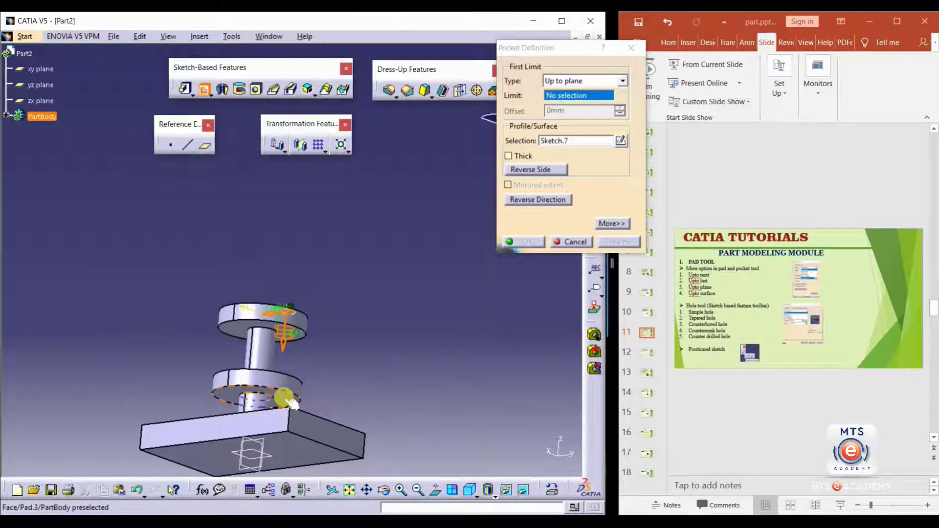
click(290, 402)
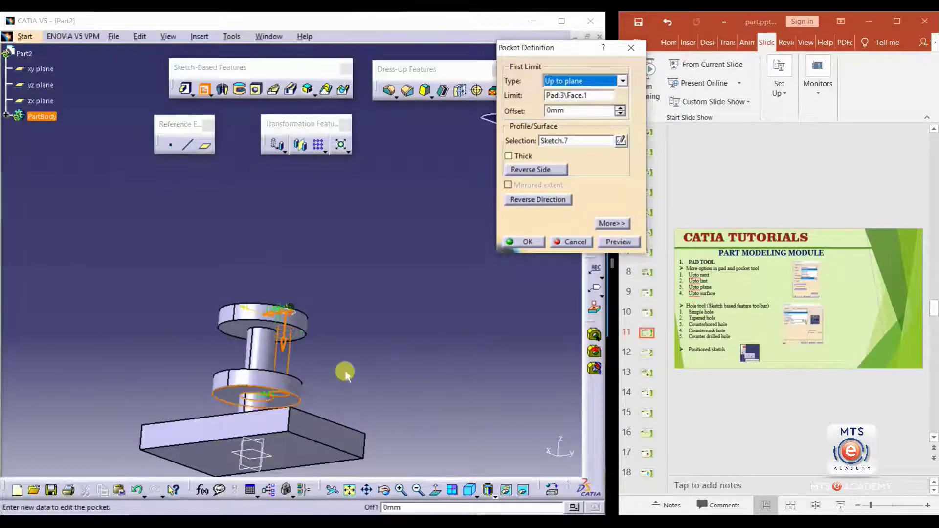
middle_drag(341, 371, 313, 336)
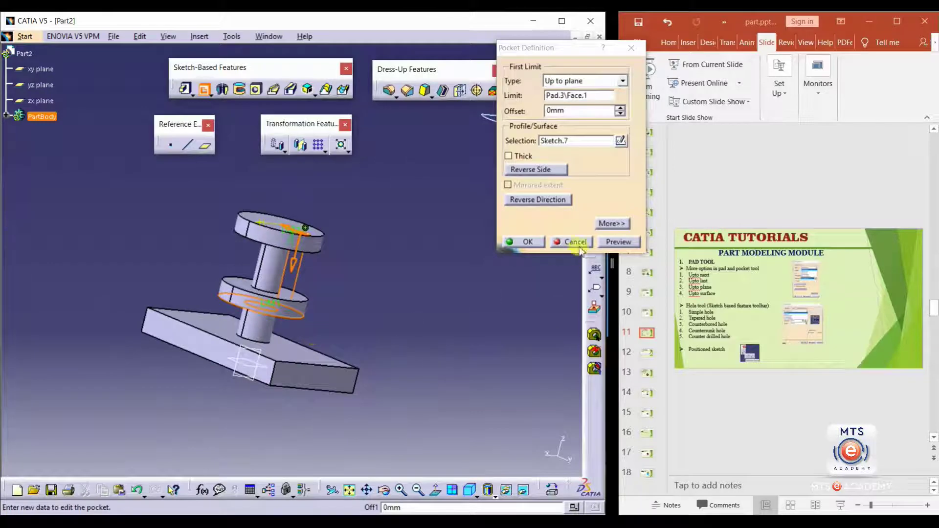
click(610, 244)
middle_drag(245, 377, 372, 274)
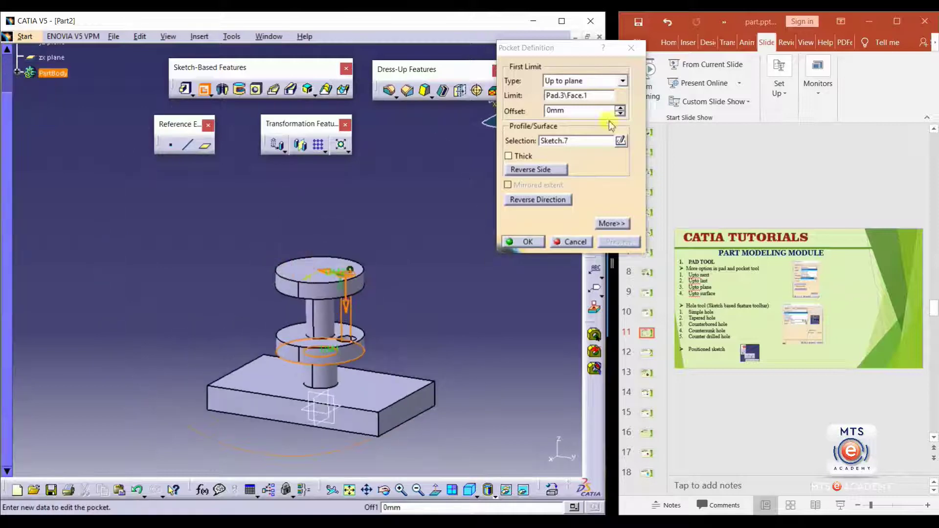
Switch the pocket limit to Dimension with a depth of 4 mm and preview the cut in the upper disc.
click(620, 81)
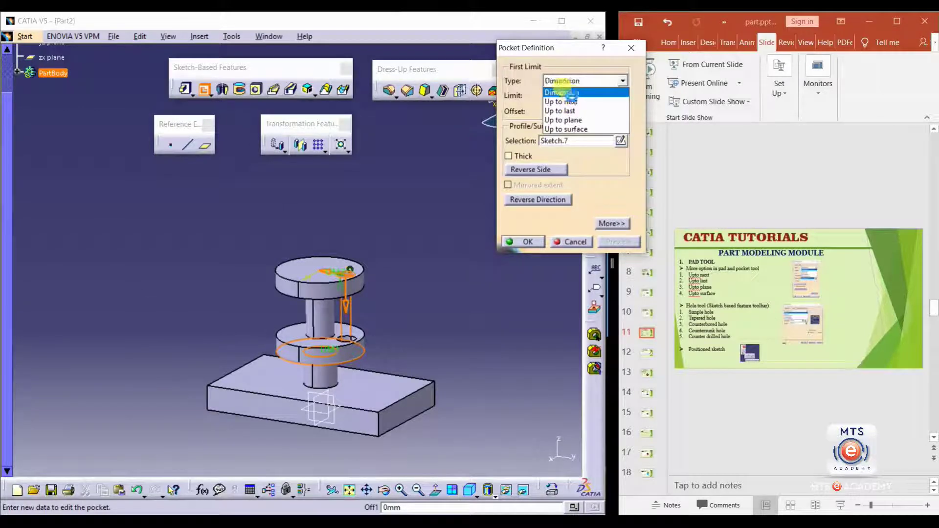
click(568, 92)
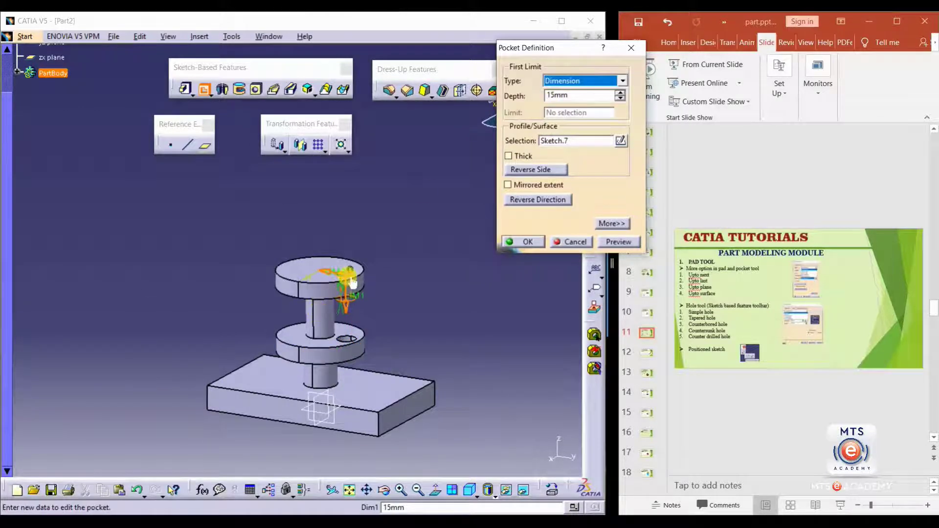
double_click(562, 94)
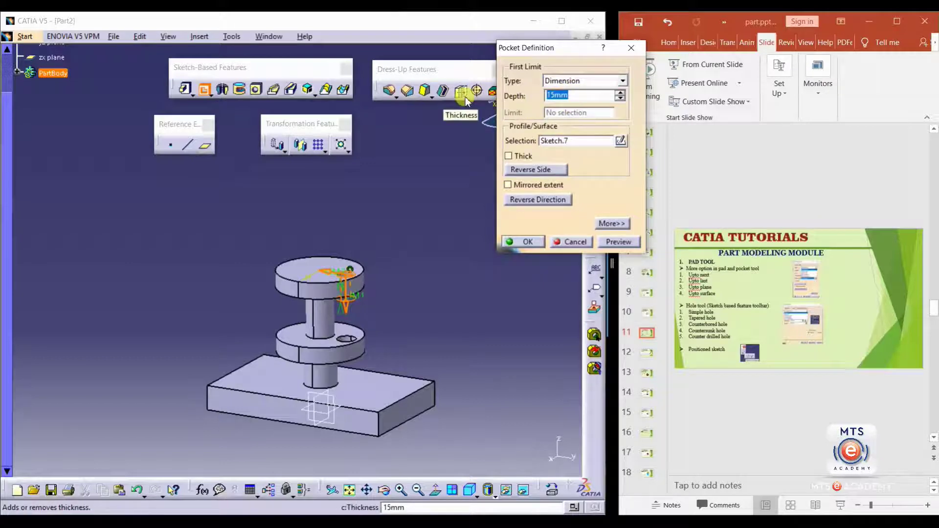
text(4)
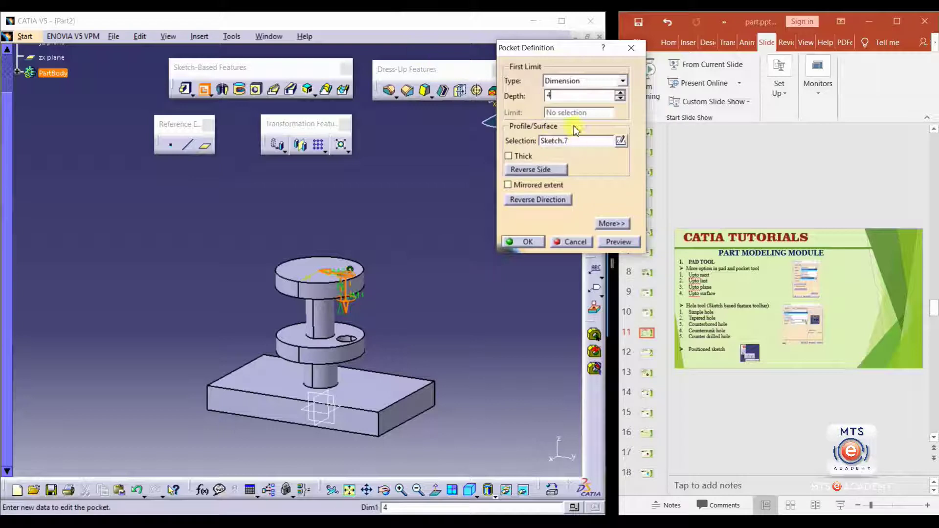
click(584, 140)
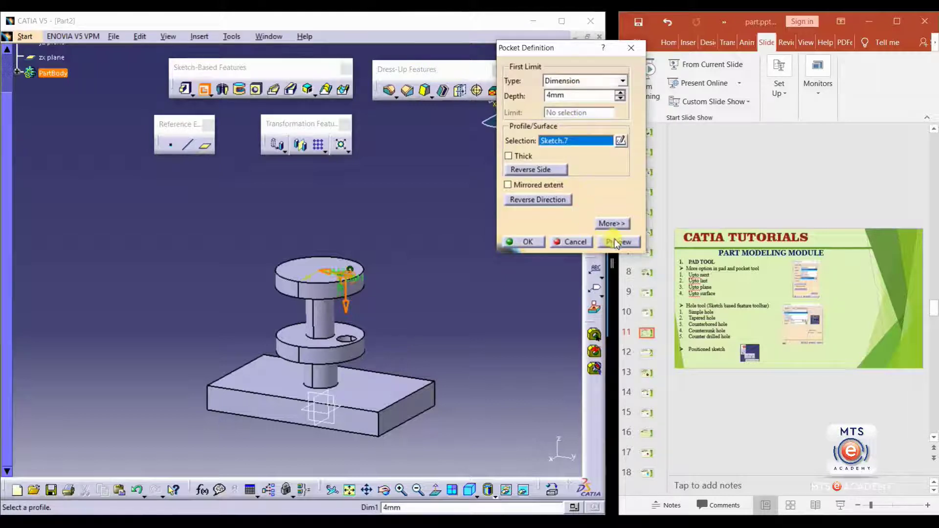
scroll(349, 308, up, 6)
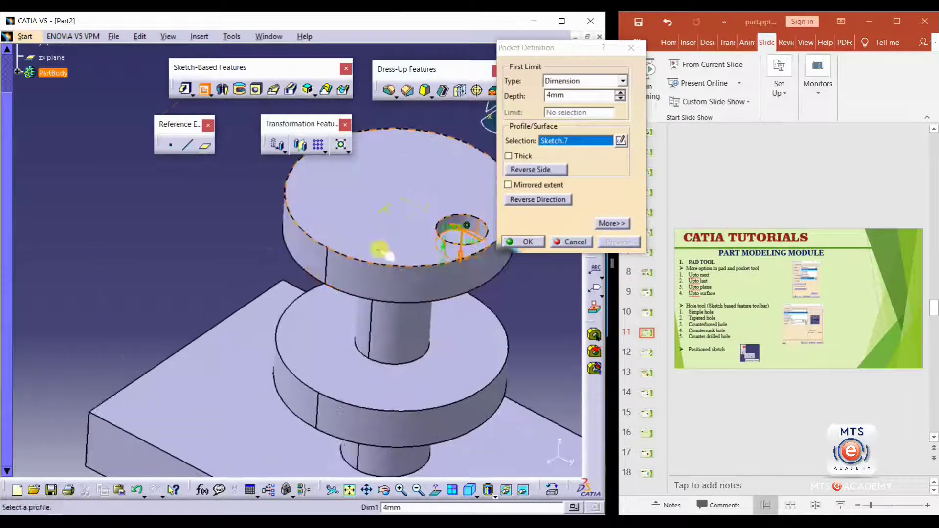
middle_drag(252, 398, 325, 266)
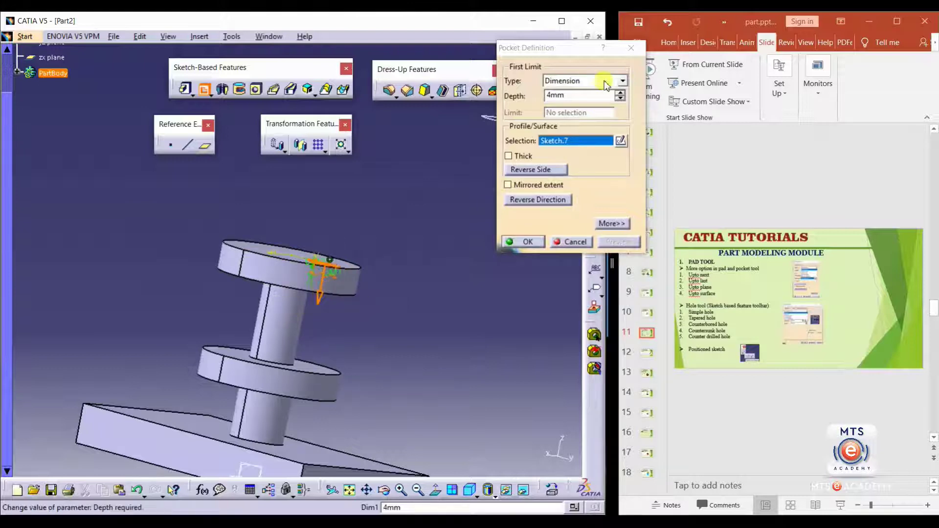
Change the pocket's limit type to Up to next and preview the cut through the upper disc.
click(619, 81)
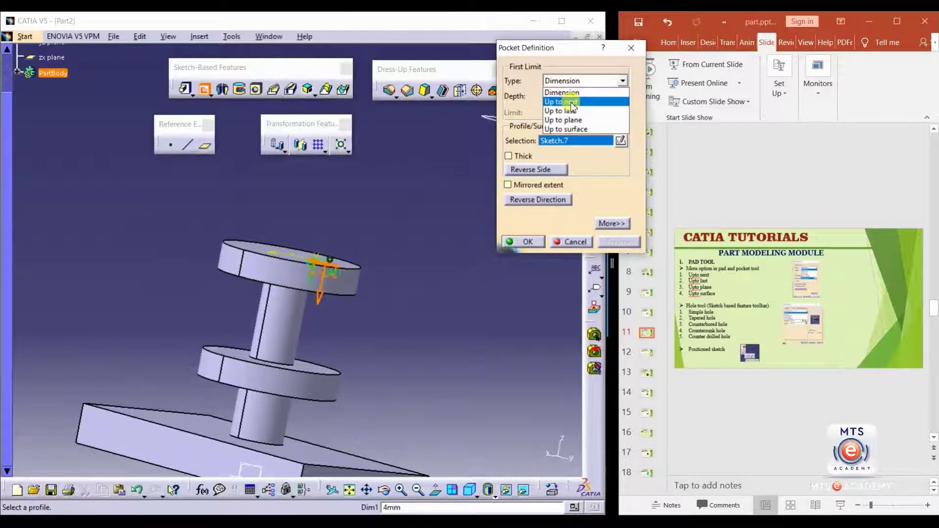
click(571, 102)
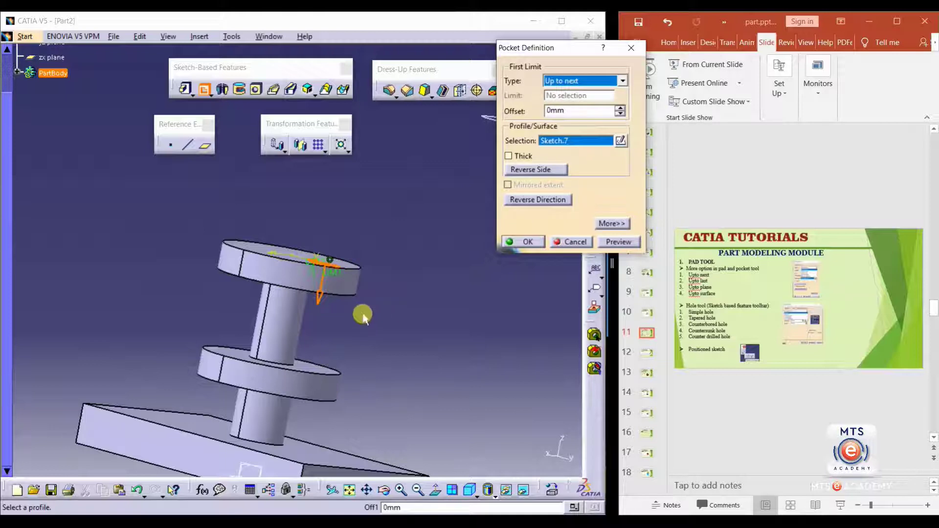
click(617, 242)
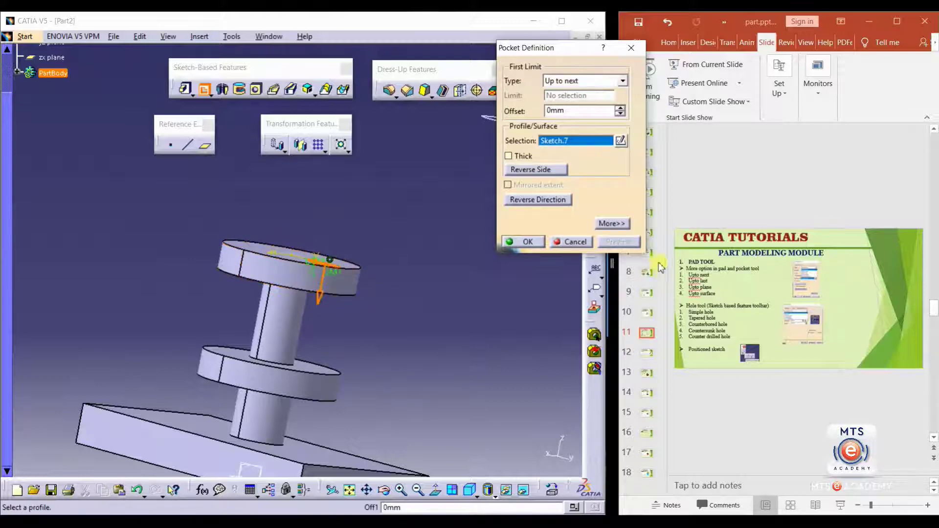
middle_drag(279, 210, 365, 239)
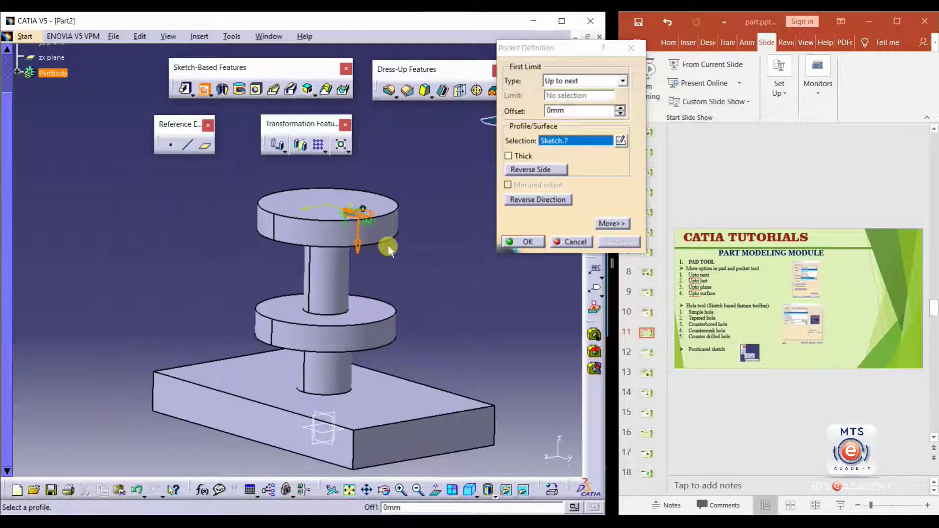
Preview the pocket with limit type Up to plane ending at the middle disc's top face, inspect it from below, and discard the pocket.
click(623, 82)
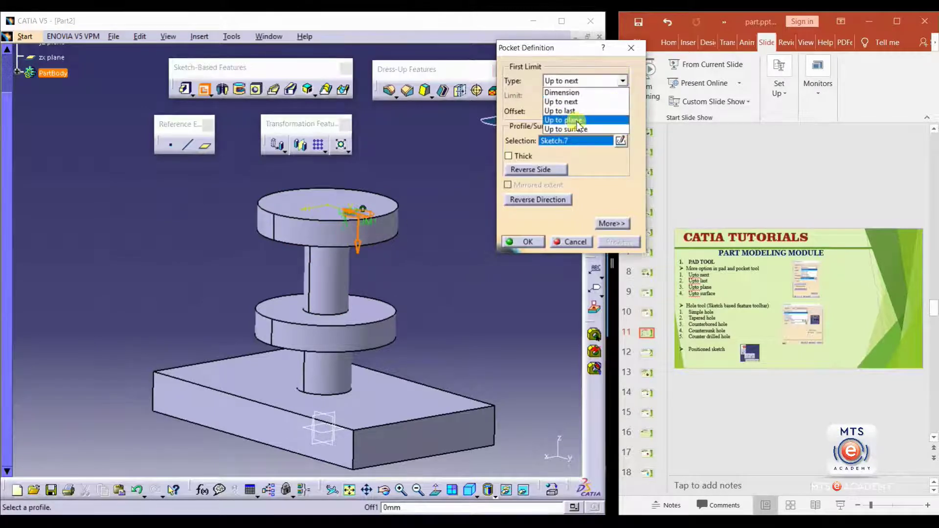
click(577, 121)
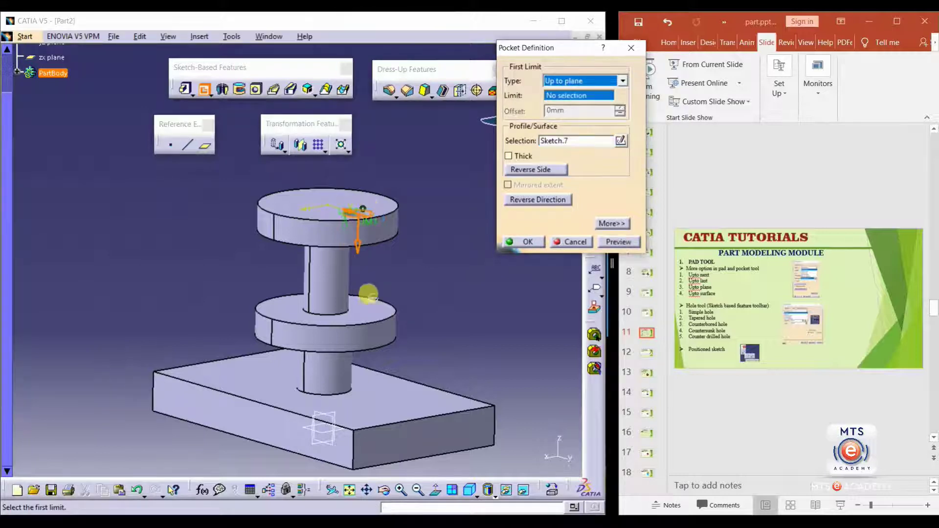
click(376, 318)
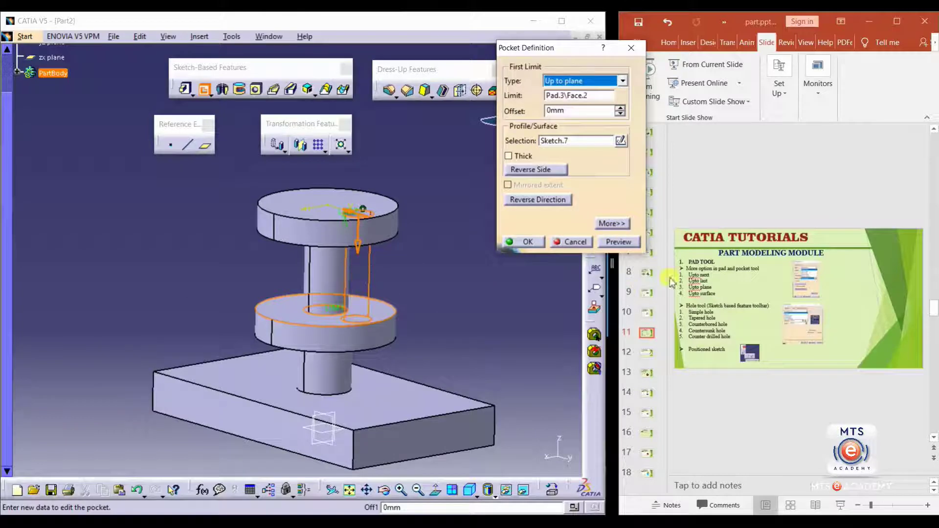
click(619, 242)
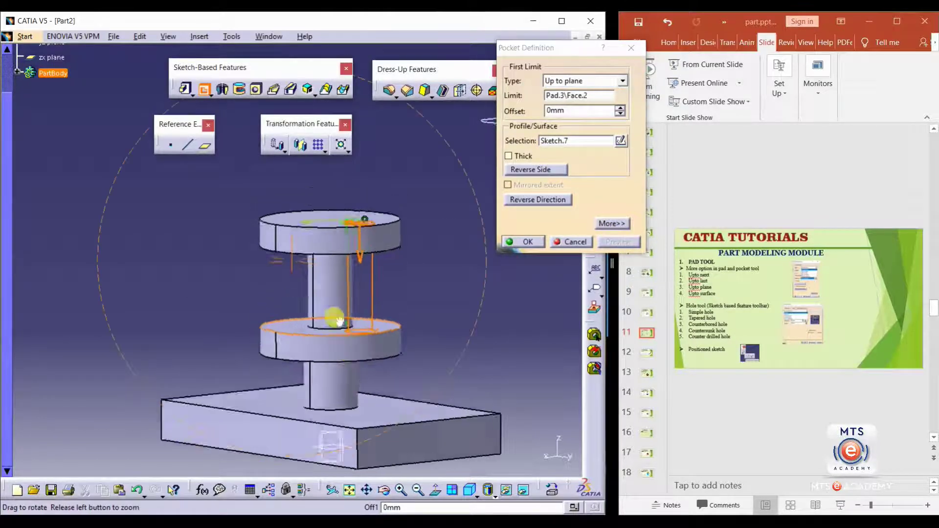
middle_drag(329, 319, 413, 402)
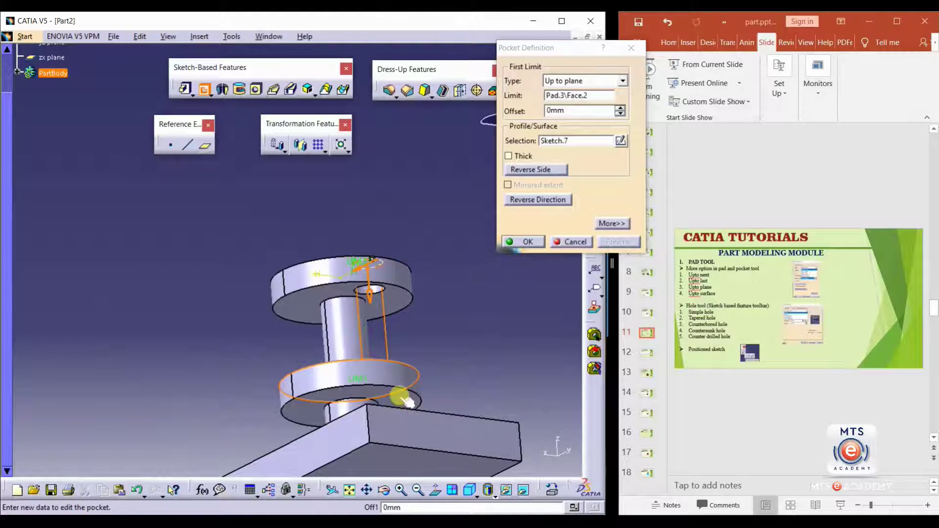
middle_drag(421, 192, 394, 280)
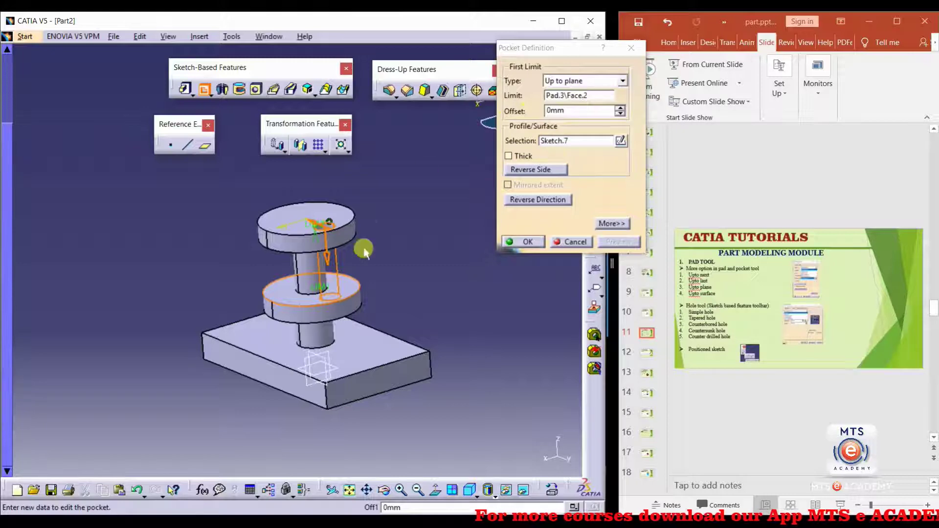
ctrl+middle_drag(362, 299, 386, 227)
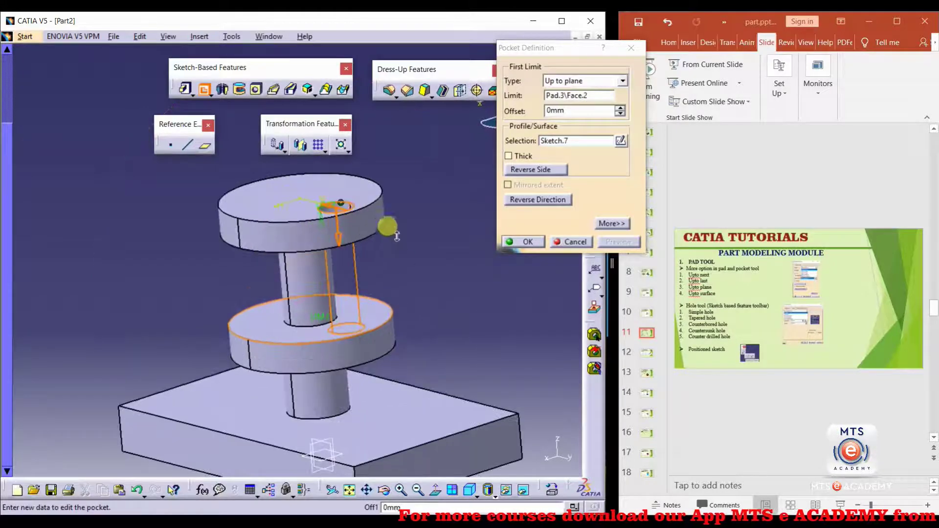
click(630, 48)
Start a pad from the small circle on the upper disc and reverse its direction so it extrudes downward.
click(341, 217)
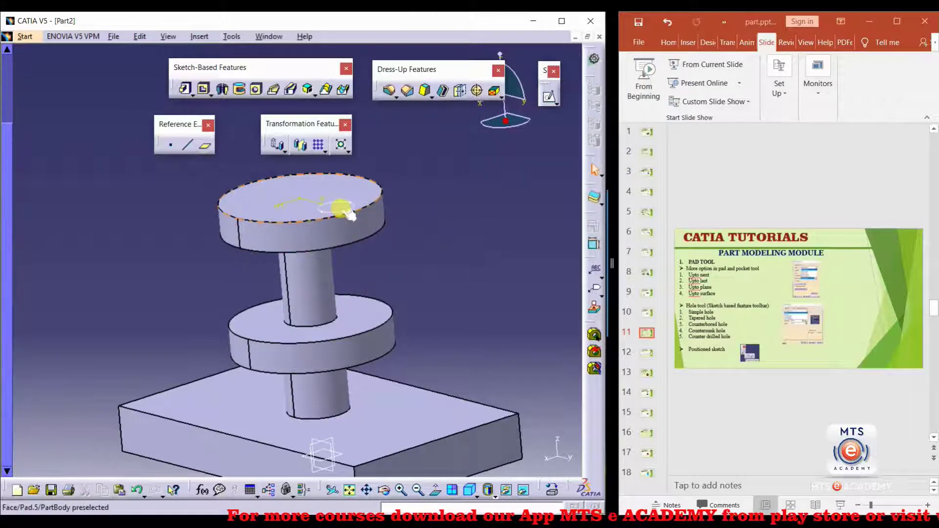
click(187, 90)
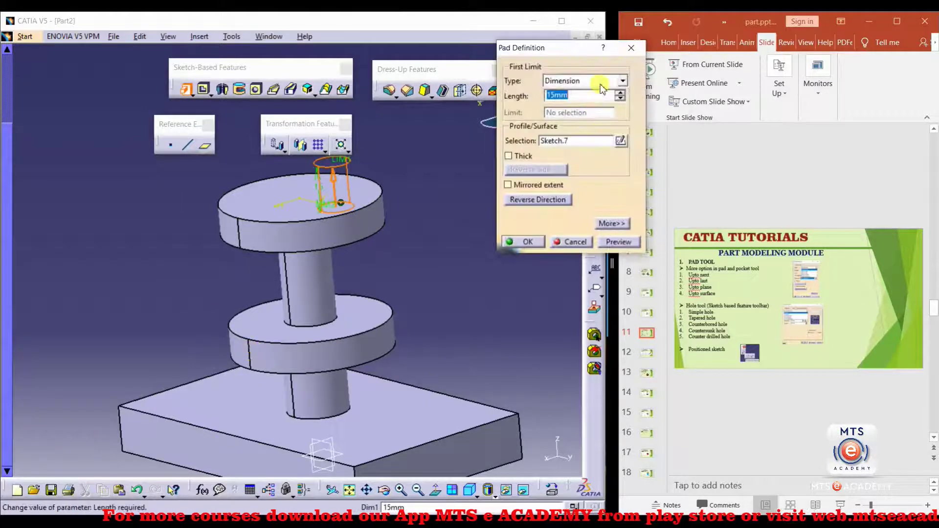
click(623, 81)
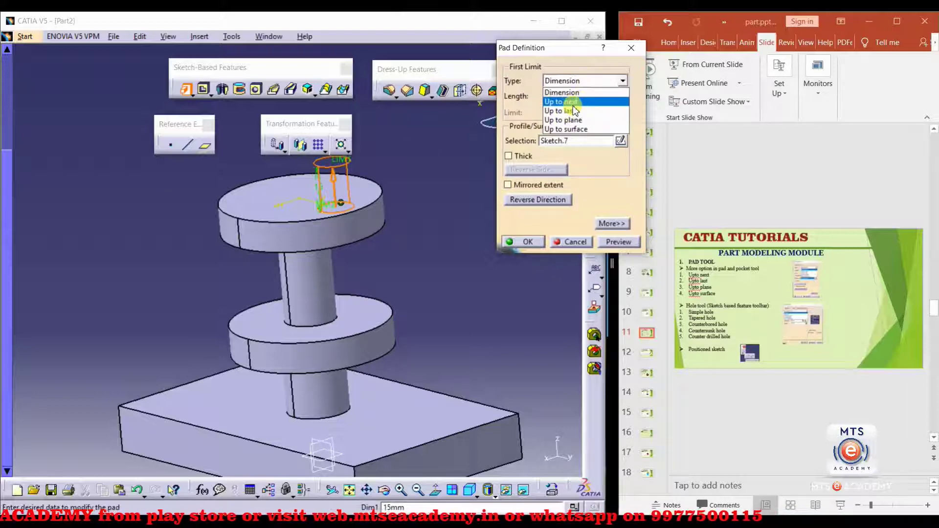
click(337, 185)
click(332, 181)
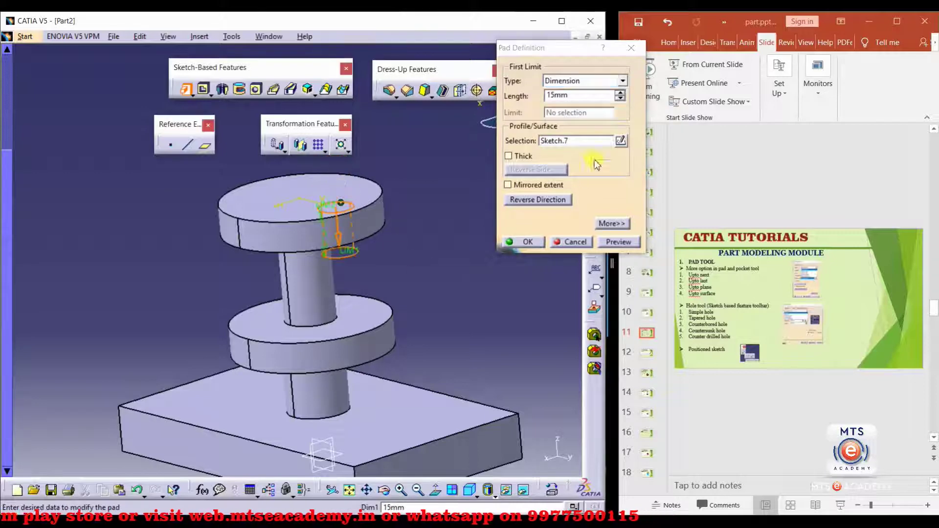
Try to create the downward pad of the small circle with limit type Up to next.
click(621, 81)
click(569, 103)
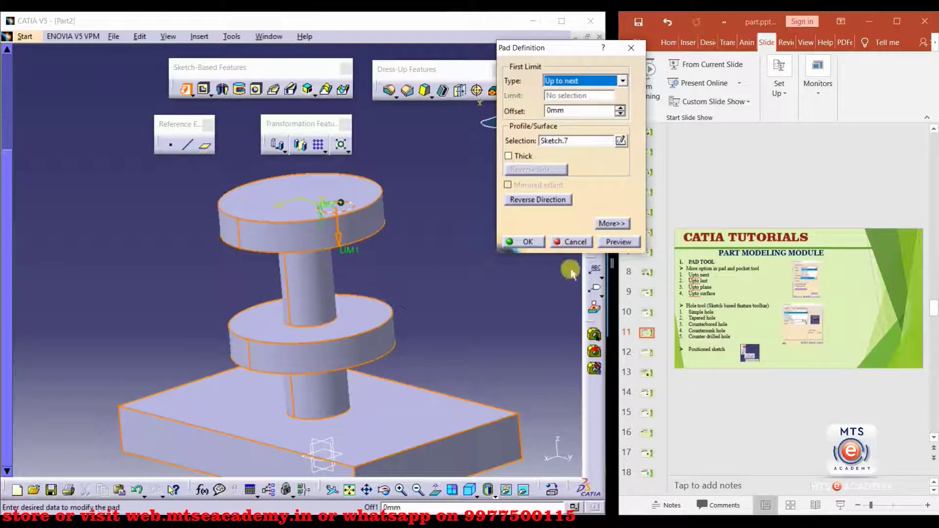
click(522, 242)
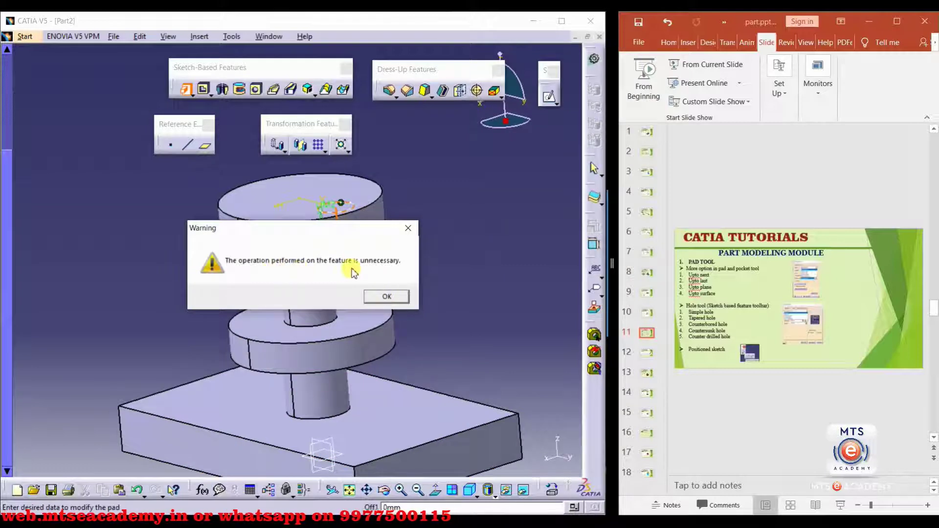
click(377, 296)
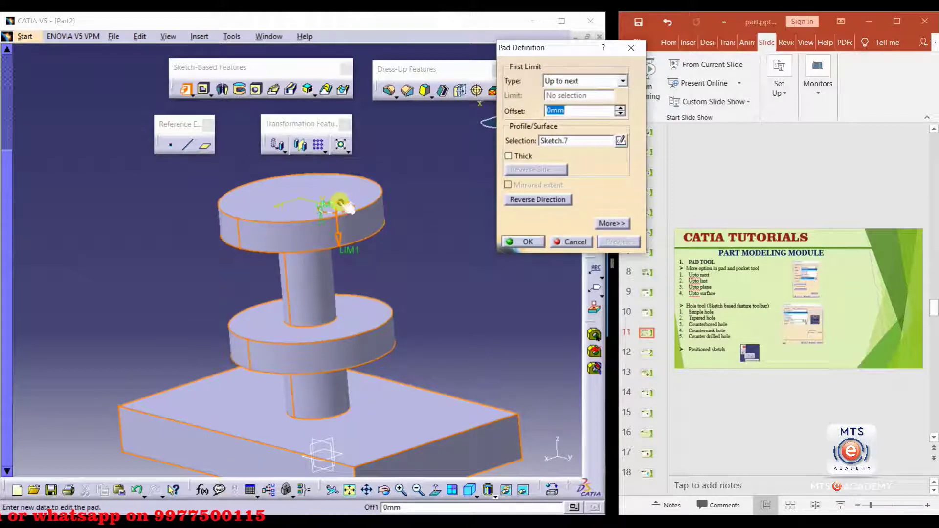
Preview the small circle's pad with limit type Up to plane, ending at the middle disc's top face.
click(624, 82)
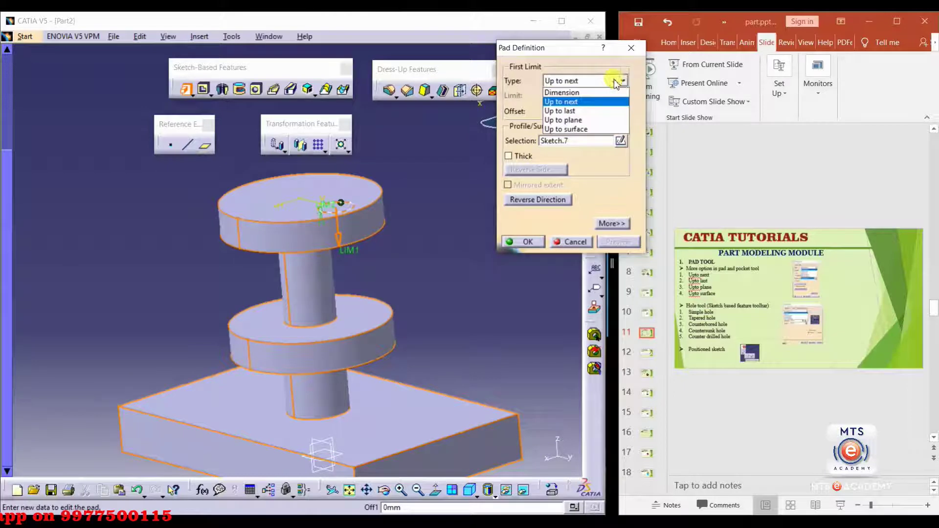
click(564, 120)
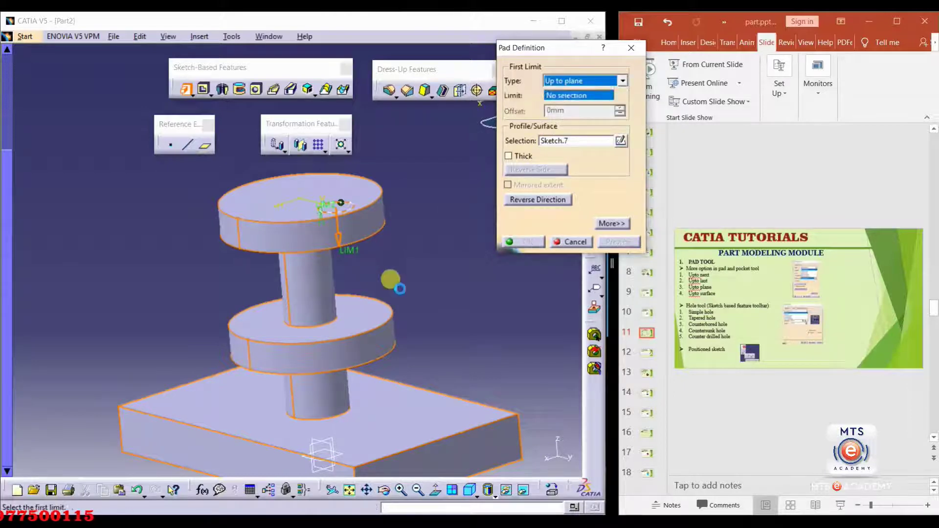
click(369, 313)
click(618, 241)
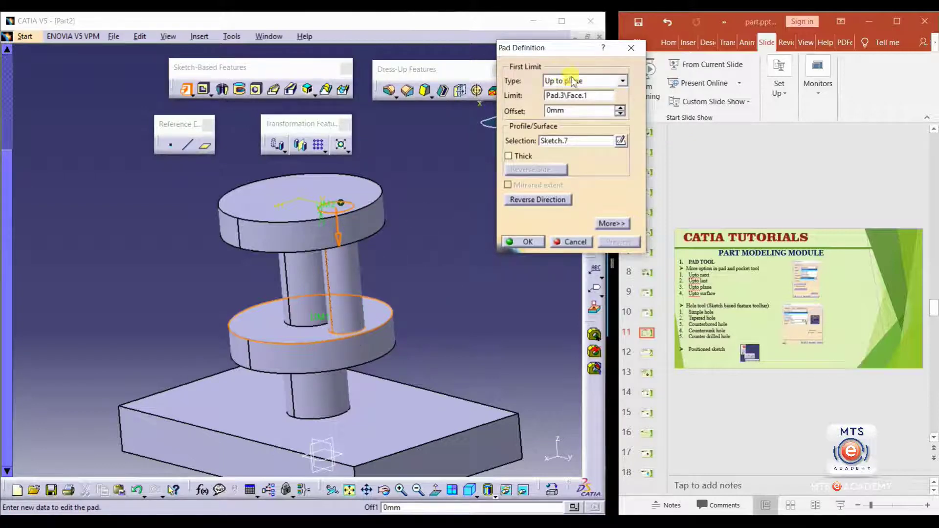
Change the pad's limit type to Up to last and preview it running down to the base plate.
click(622, 81)
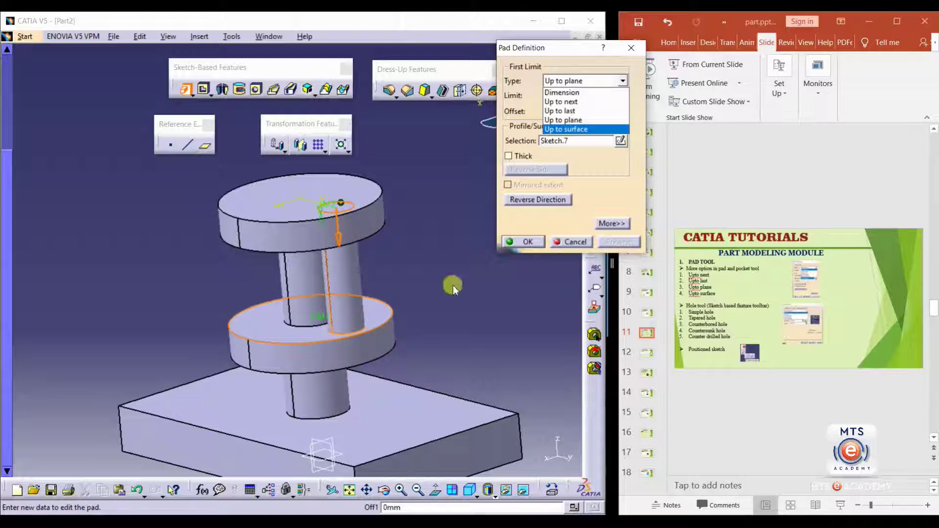
click(578, 116)
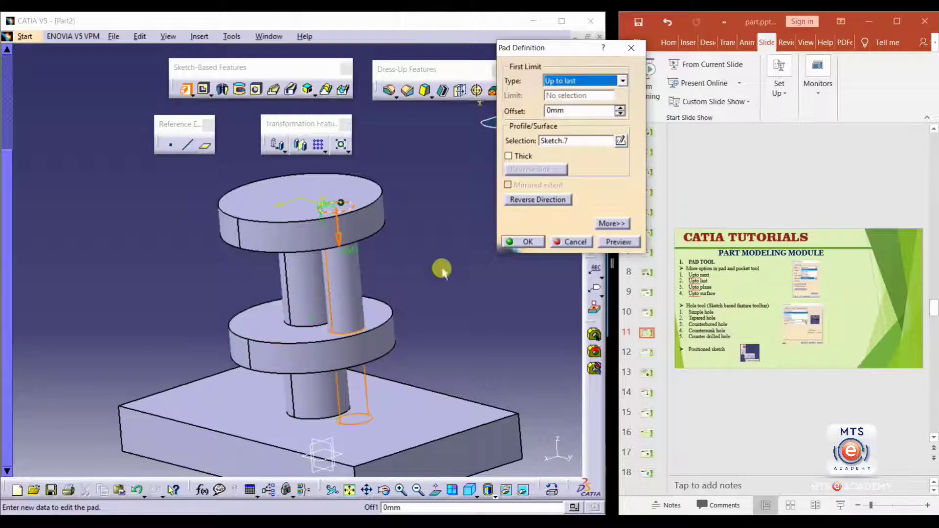
click(619, 242)
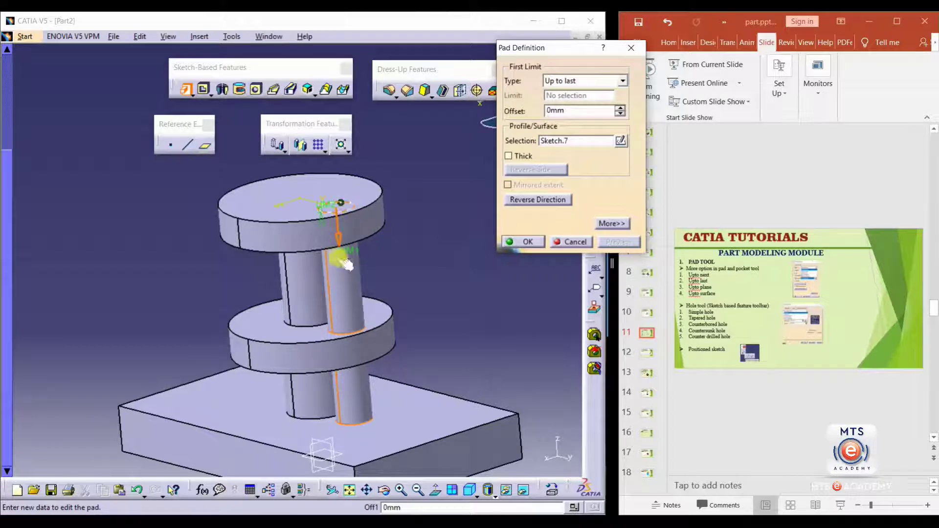
mouse_move(450, 341)
middle_down()
mouse_move(438, 320)
mouse_move(440, 340)
middle_up()
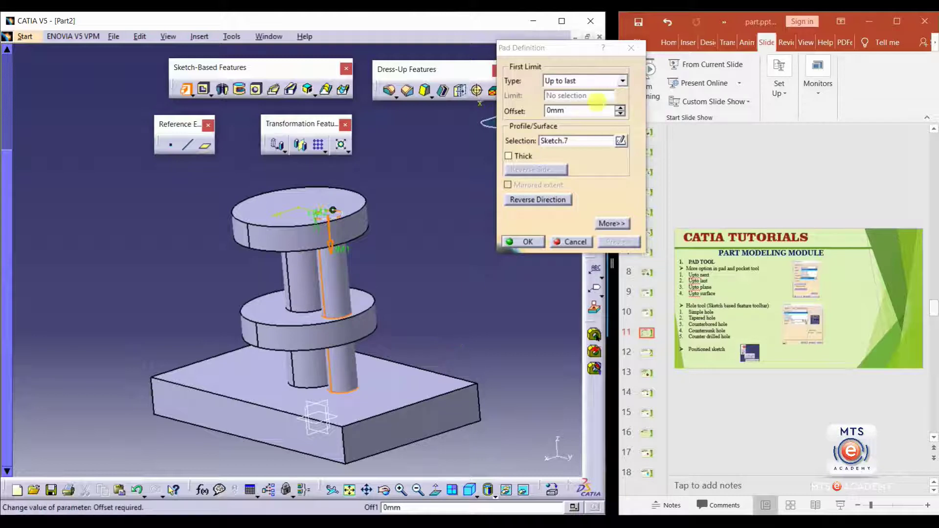
Create the small circle's pad with limit type Up to surface, ending at the base plate's top face.
click(622, 81)
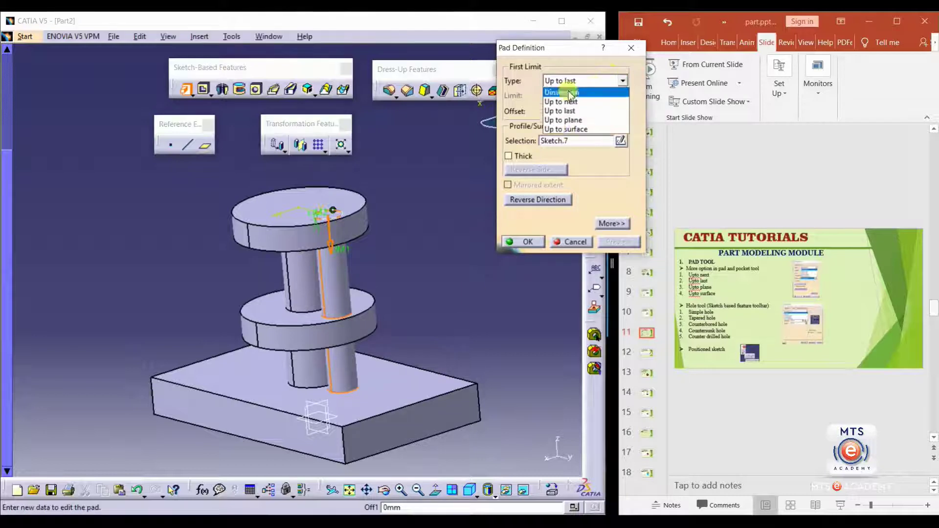
click(560, 130)
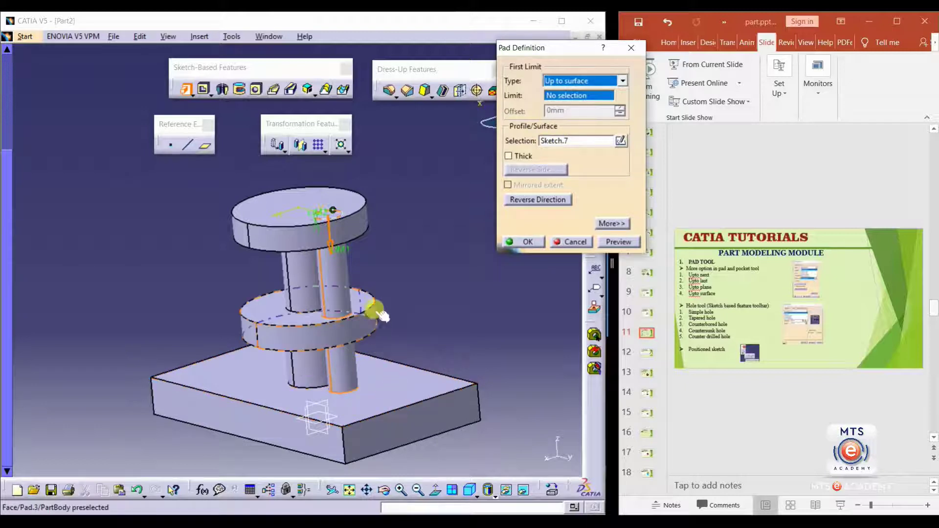
click(398, 400)
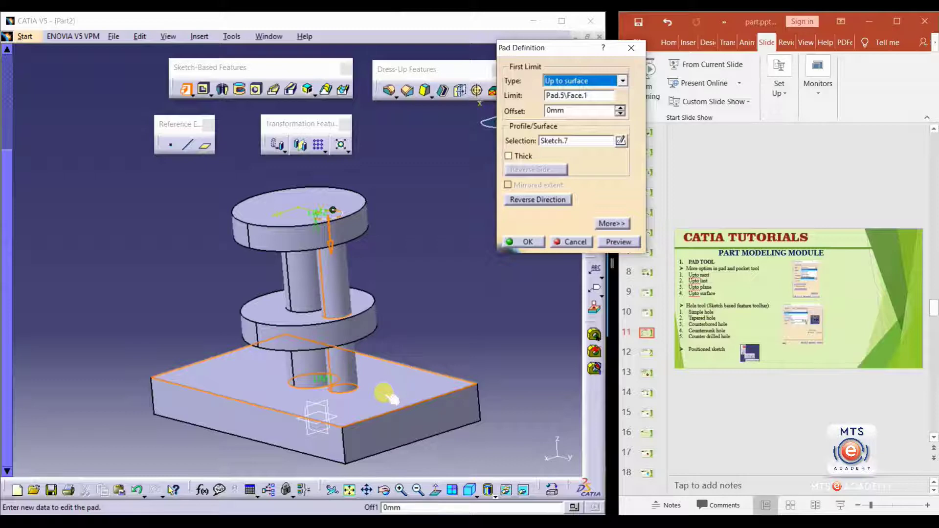
click(528, 242)
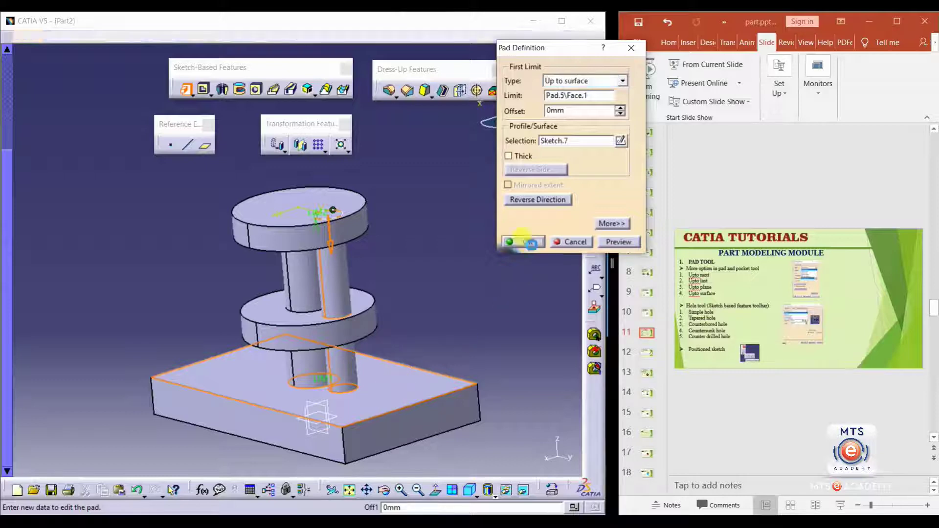
click(404, 299)
Sketch a small circle on the base plate's side face plane, above the plate and in line with the lower column.
middle_drag(297, 373, 315, 328)
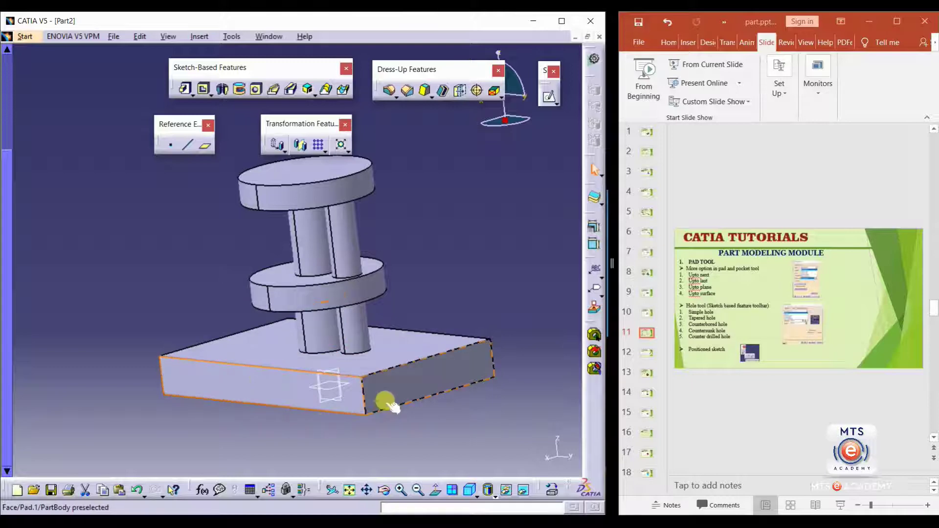
middle_drag(388, 403, 241, 396)
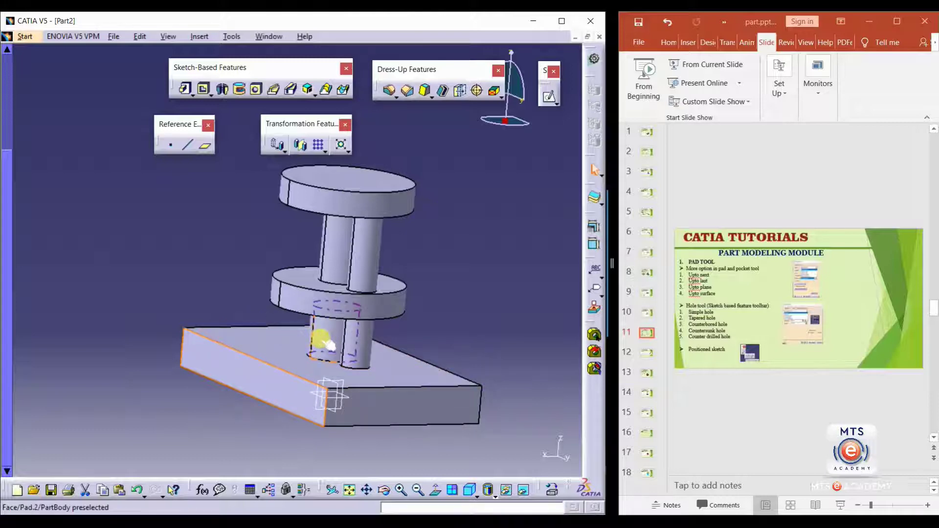
click(548, 99)
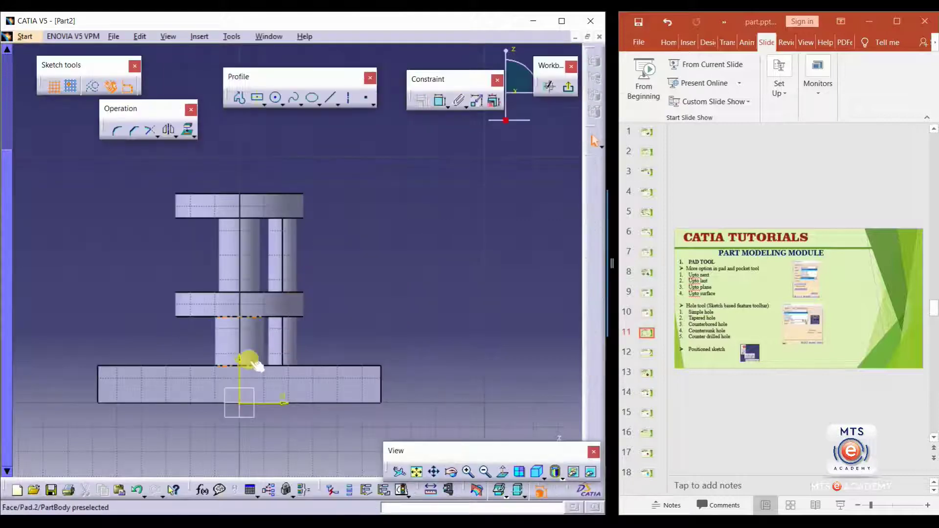
click(275, 98)
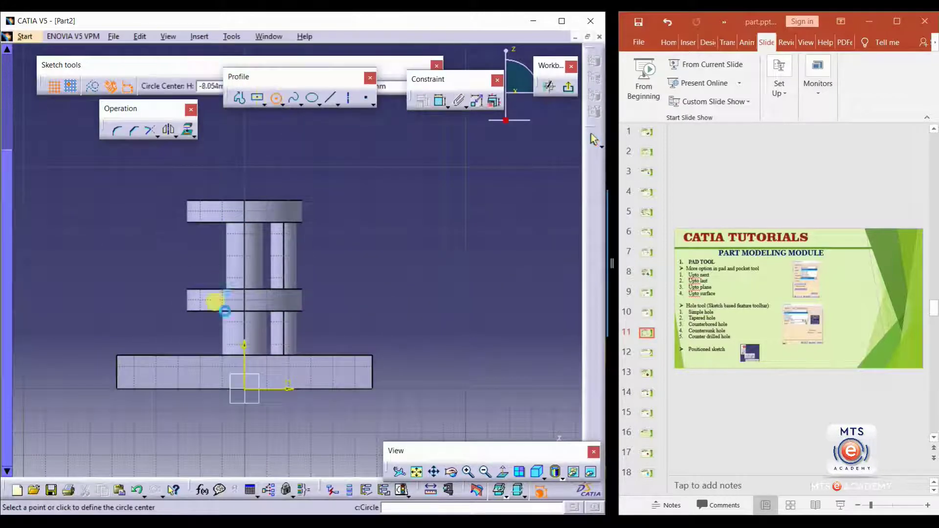
click(249, 327)
click(243, 315)
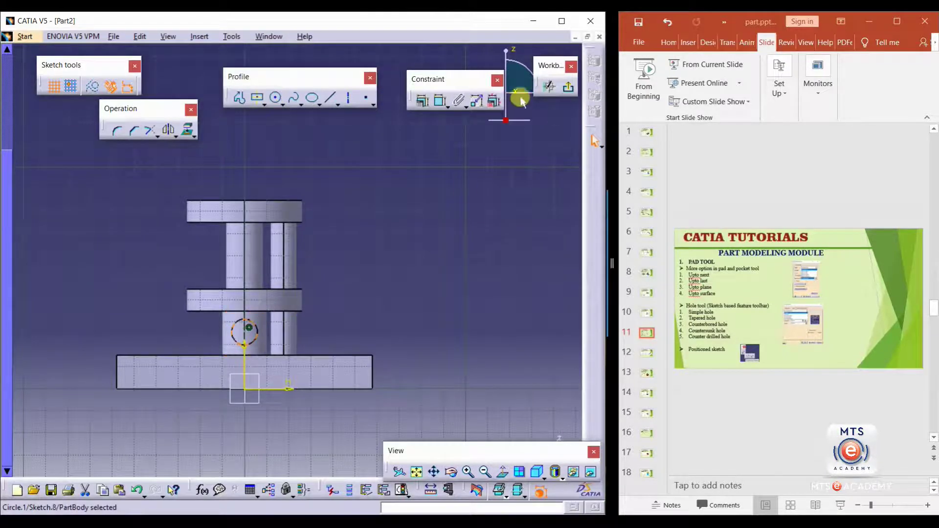
click(570, 89)
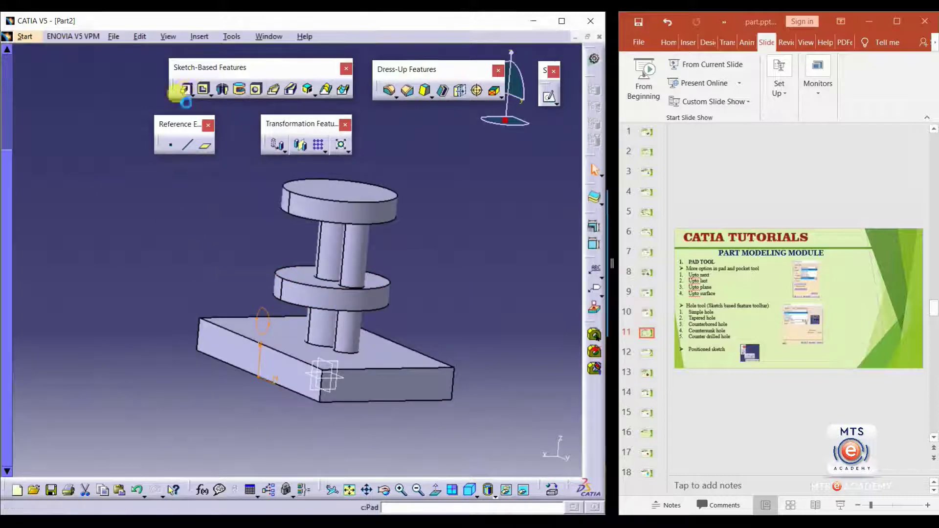
Start a pad from the new circle, reverse it toward the lower column, and set its limit type to Up to next.
click(185, 89)
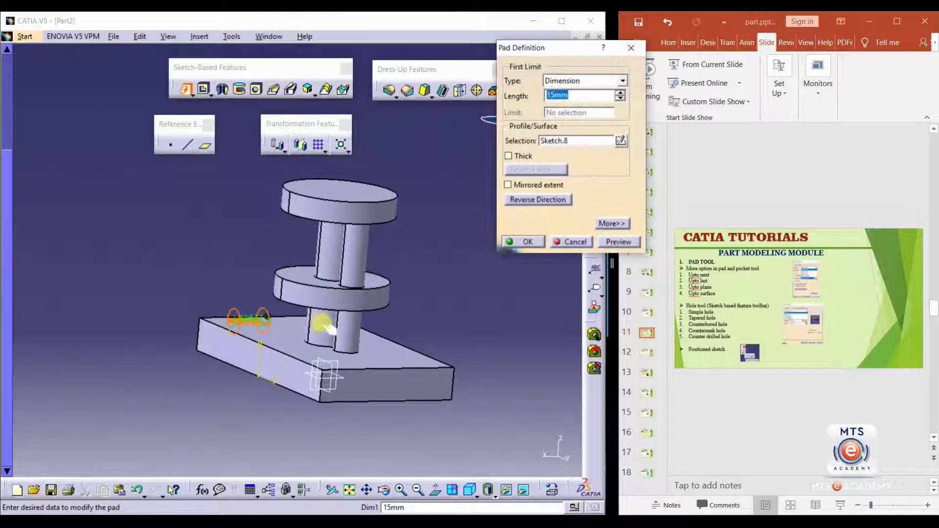
click(537, 201)
click(621, 80)
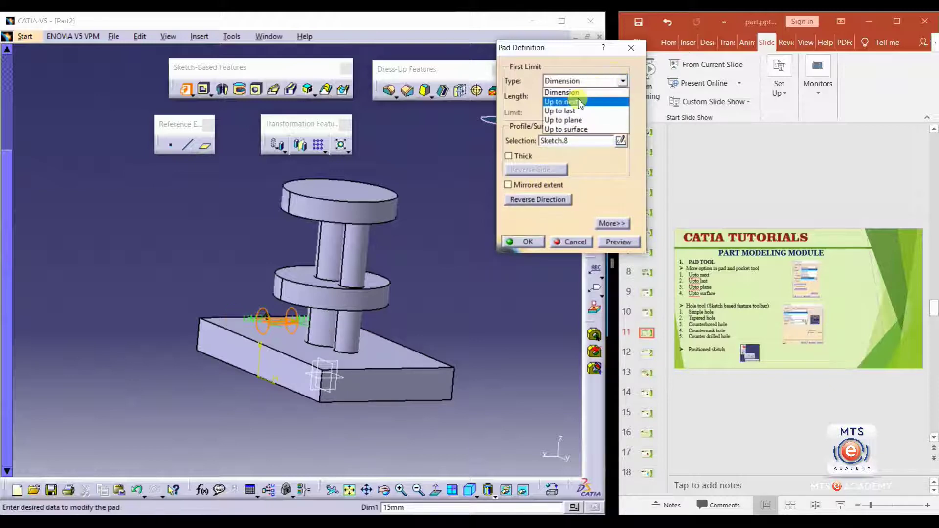
click(565, 120)
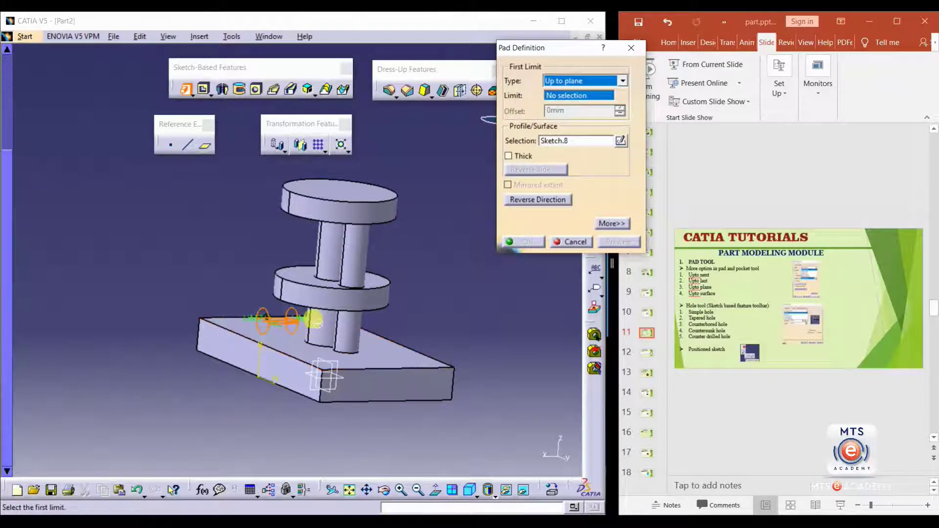
click(623, 81)
click(573, 99)
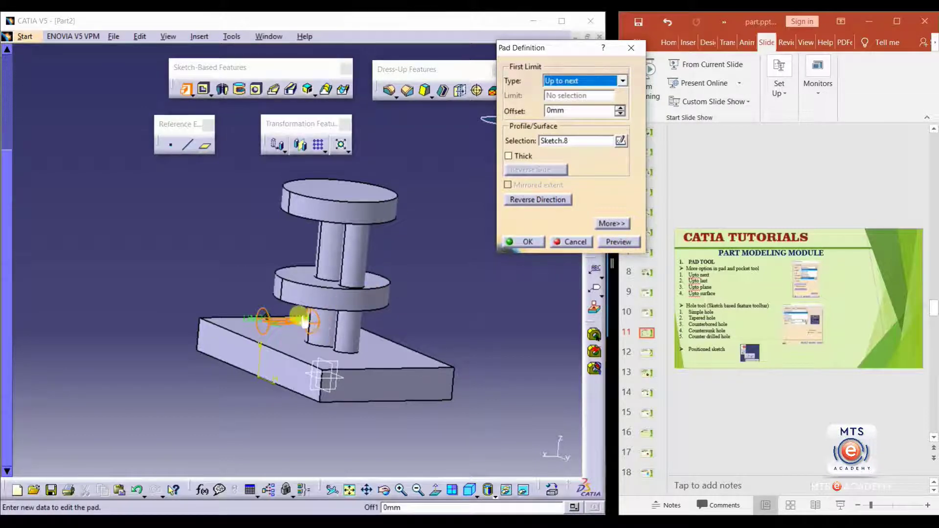
Examine from several angles how the Up to next pad outline meets the lower column's curved face.
middle_drag(345, 338, 364, 431)
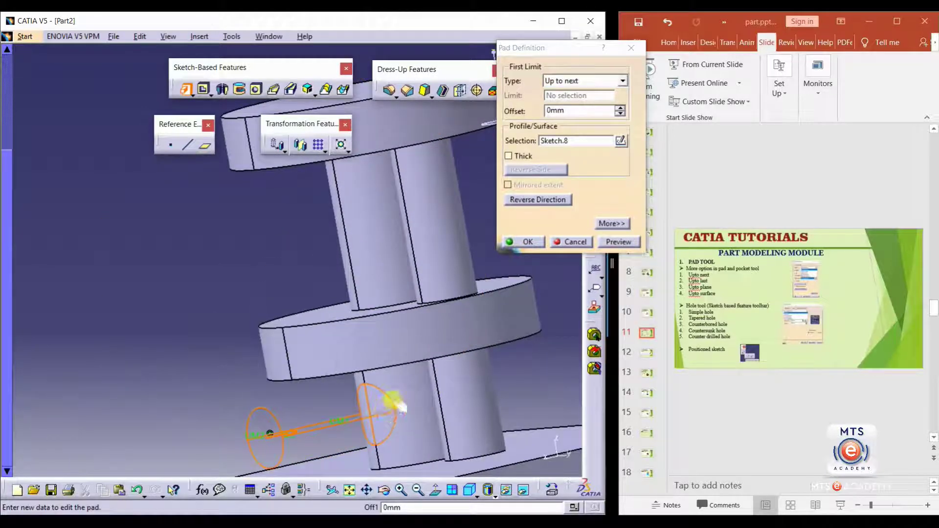
middle_drag(419, 408, 262, 417)
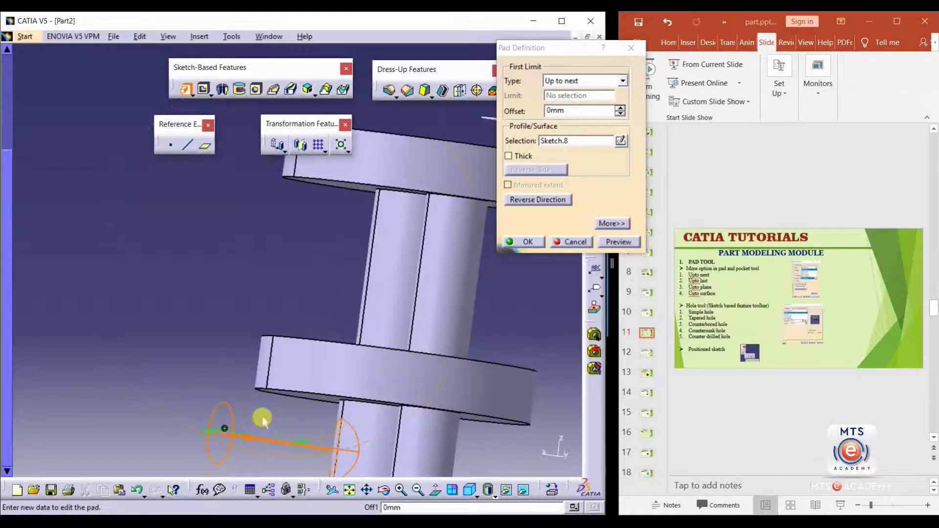
middle_drag(352, 433, 398, 310)
middle_drag(293, 262, 294, 264)
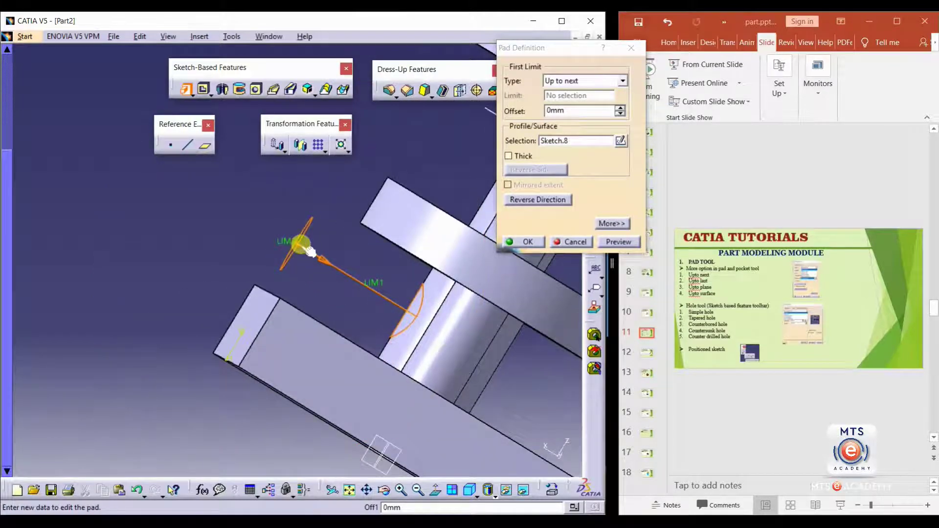
drag(306, 249, 415, 313)
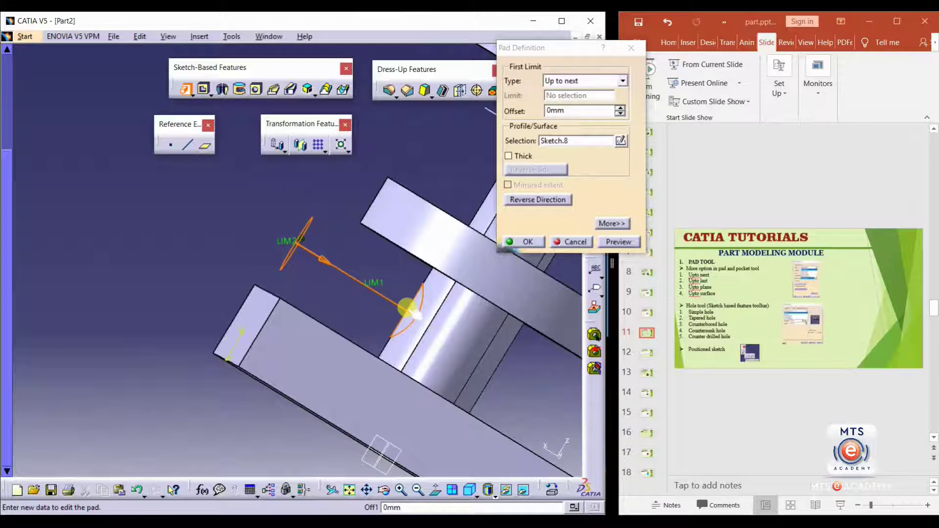
mouse_move(417, 315)
mouse_down()
mouse_move(422, 296)
mouse_move(377, 335)
mouse_move(299, 247)
mouse_move(288, 250)
mouse_move(325, 279)
mouse_move(283, 209)
mouse_move(304, 237)
mouse_up()
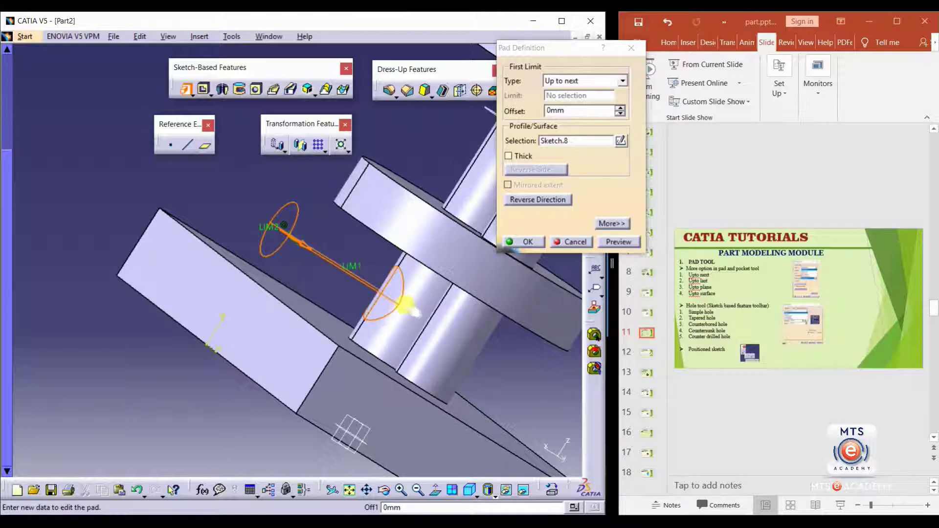
middle_drag(416, 311, 386, 269)
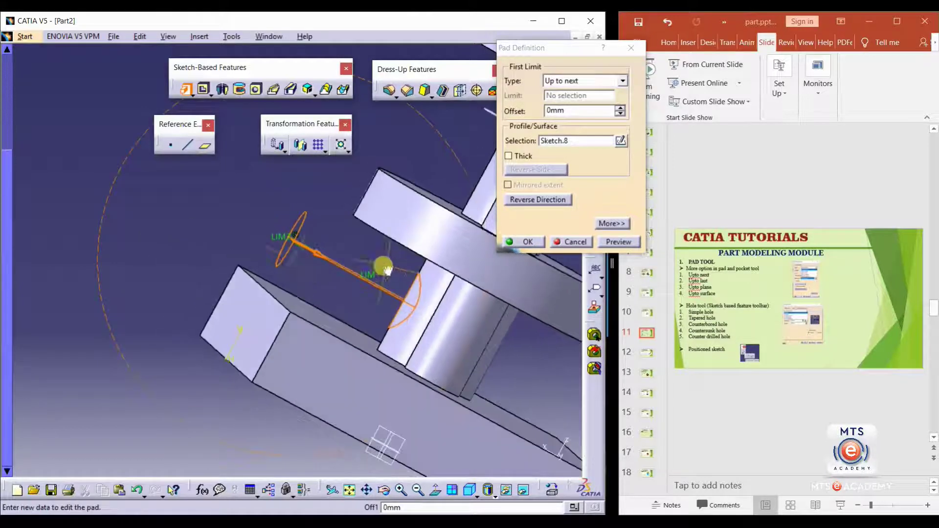
Create the side circle's pad with limit type Up to surface, ending at the lower column's curved face.
click(623, 81)
click(576, 108)
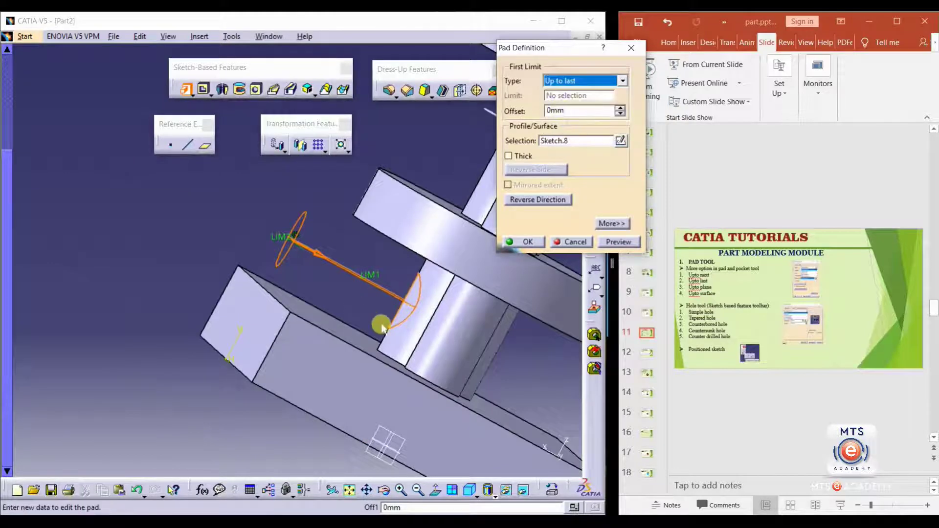
click(623, 81)
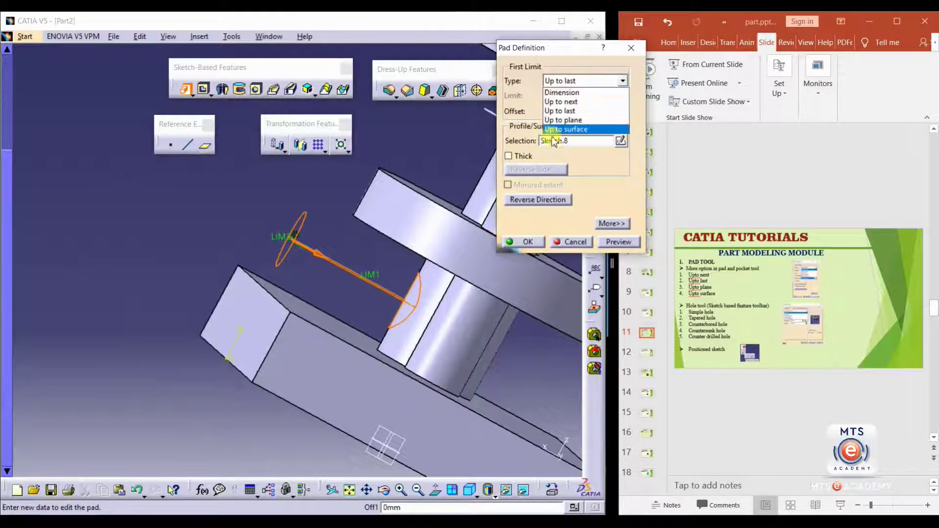
click(563, 129)
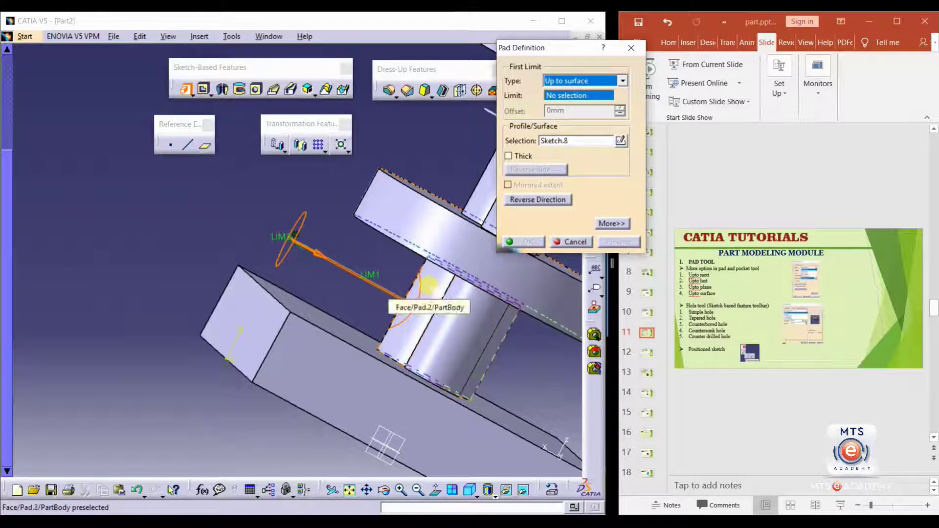
click(426, 267)
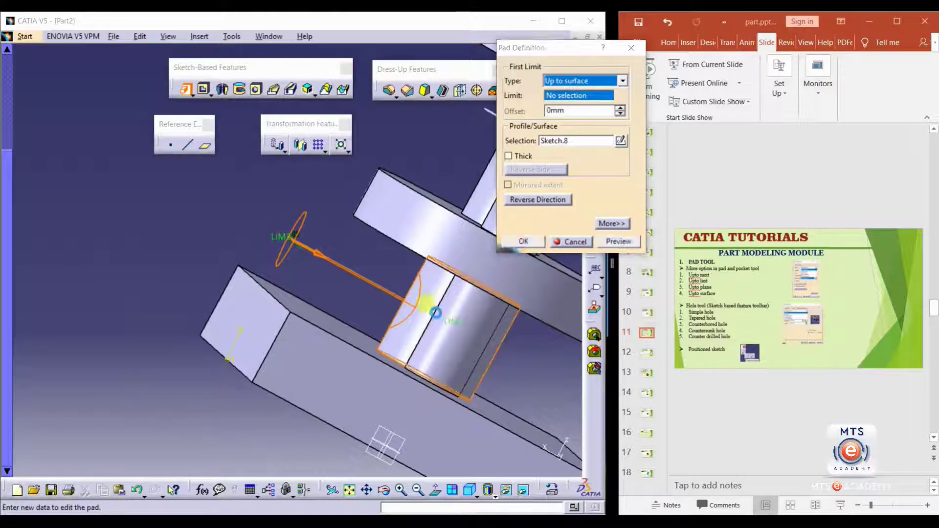
click(617, 242)
click(524, 242)
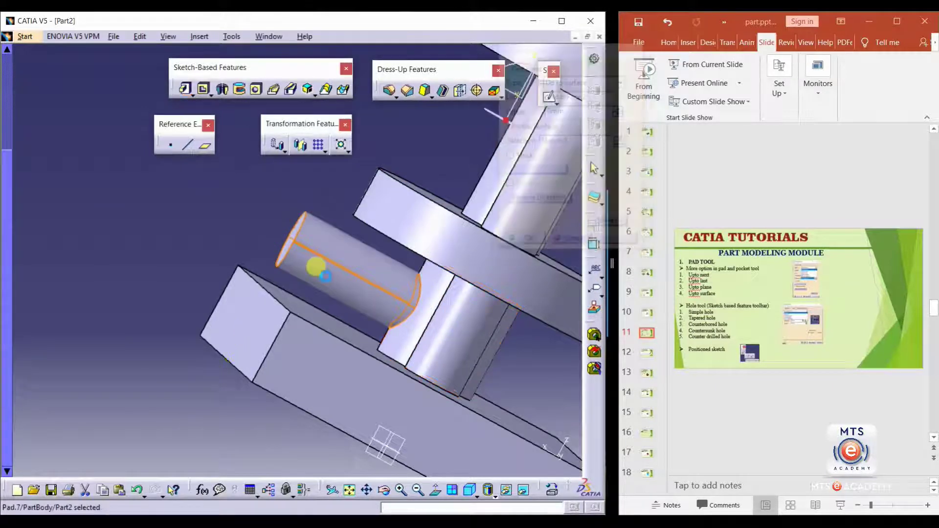
Start a hole on the base plate's top face, in the free area beside the lower columns.
middle_drag(226, 224, 570, 318)
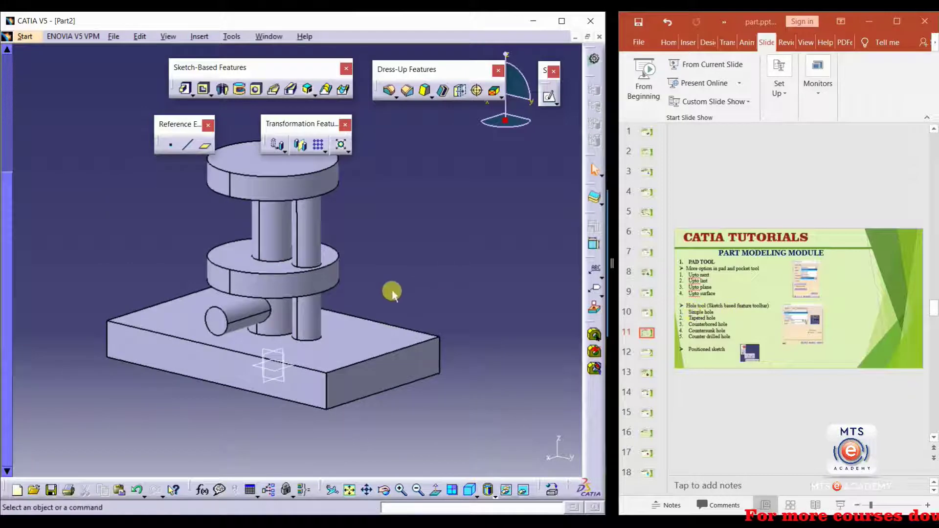
middle_drag(357, 294, 241, 215)
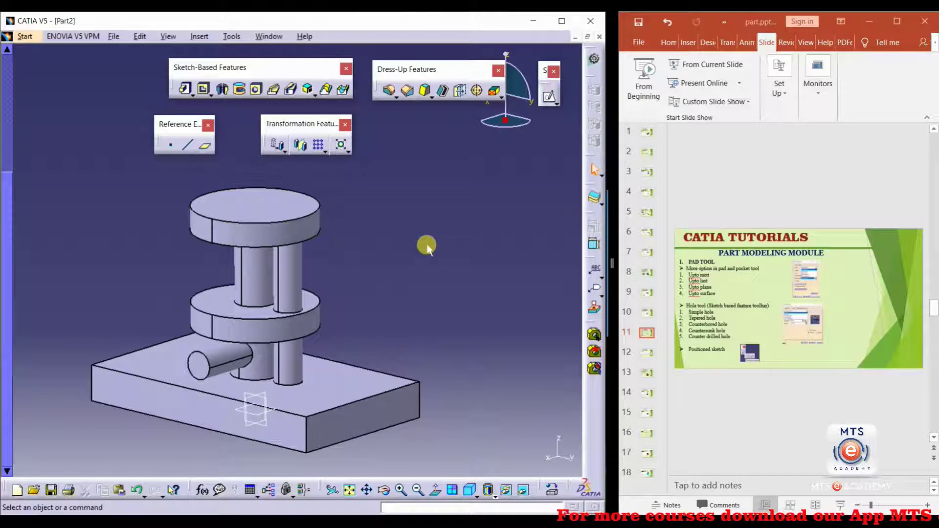
click(256, 97)
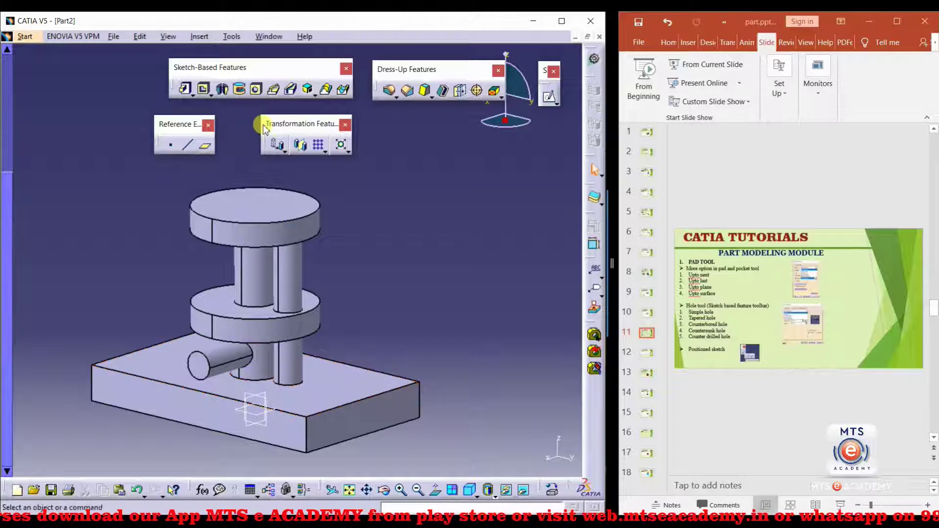
click(256, 91)
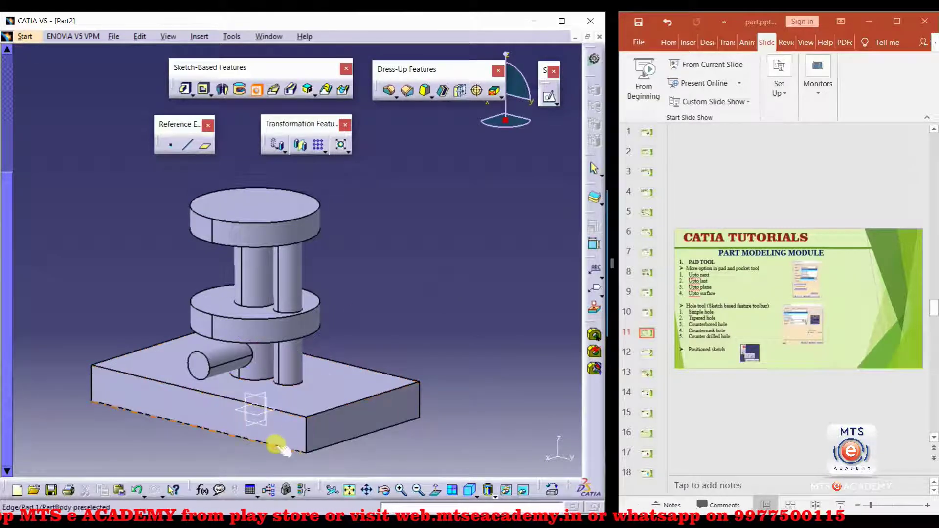
click(357, 385)
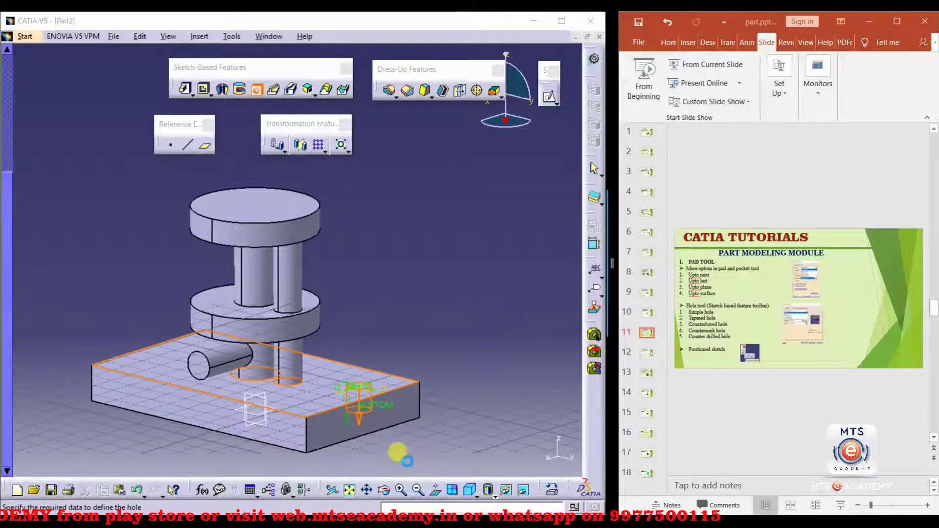
middle_drag(398, 425, 437, 317)
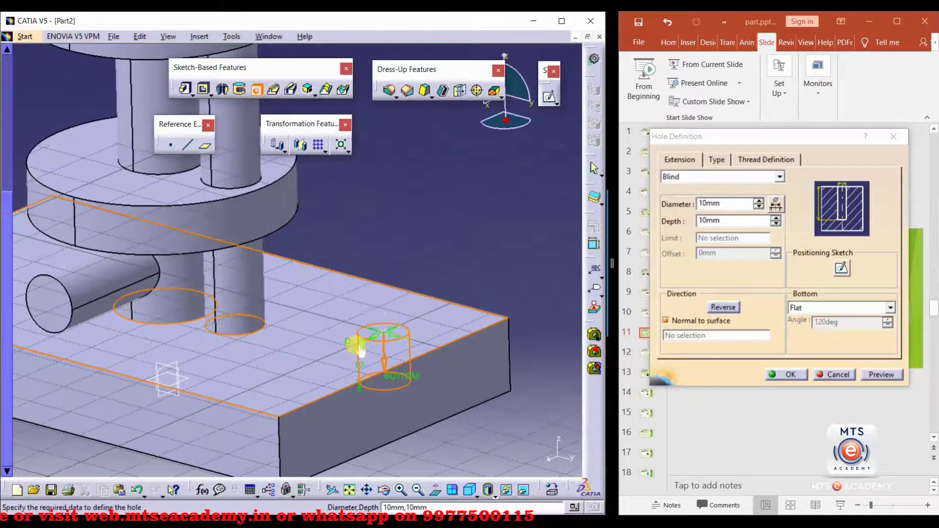
middle_drag(417, 375, 402, 326)
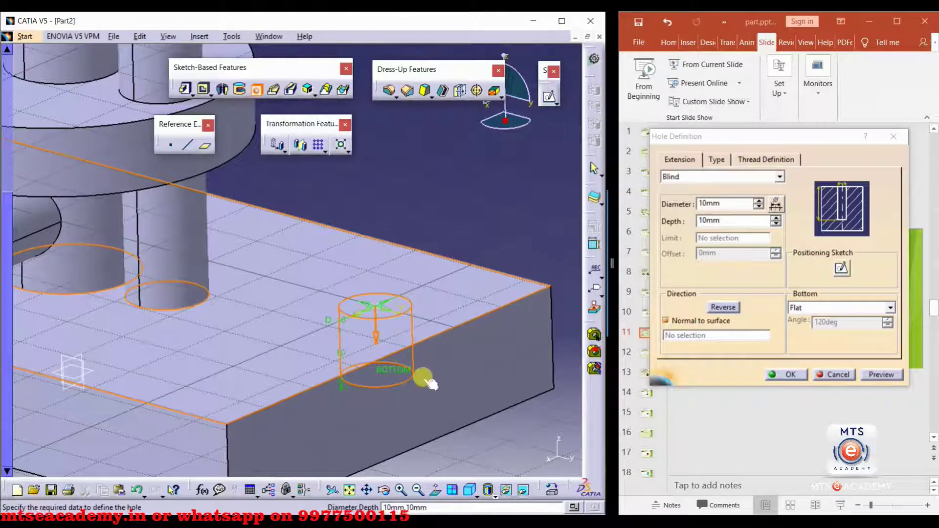
middle_drag(426, 349, 408, 374)
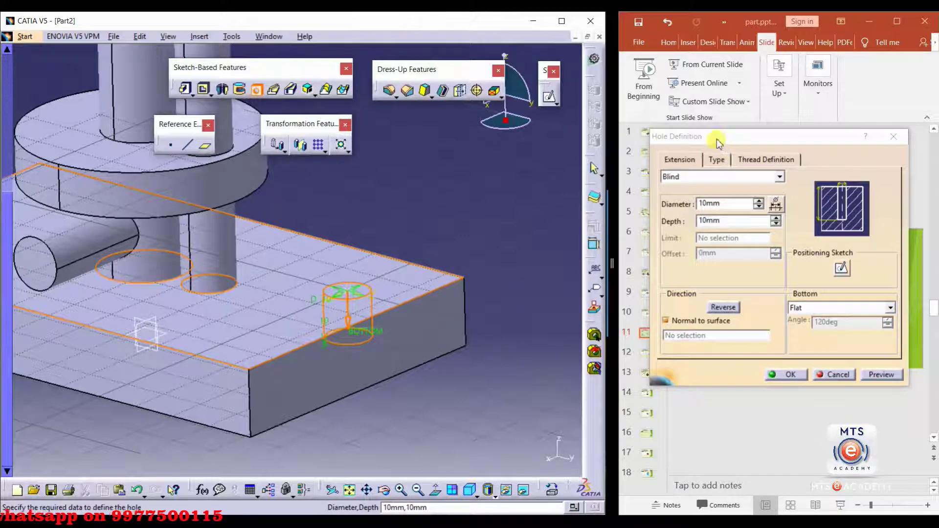
Review the hole's type and extension settings and set its diameter to 15 mm.
drag(721, 142, 519, 83)
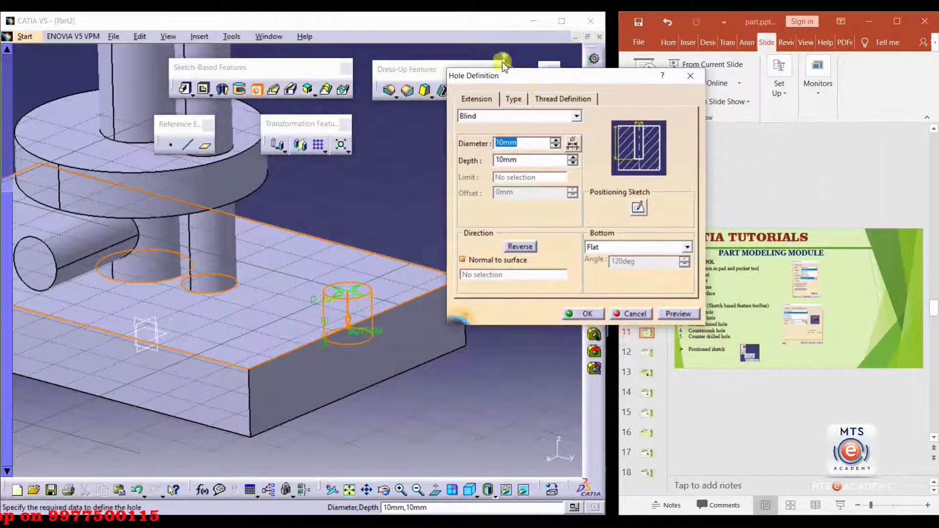
click(517, 99)
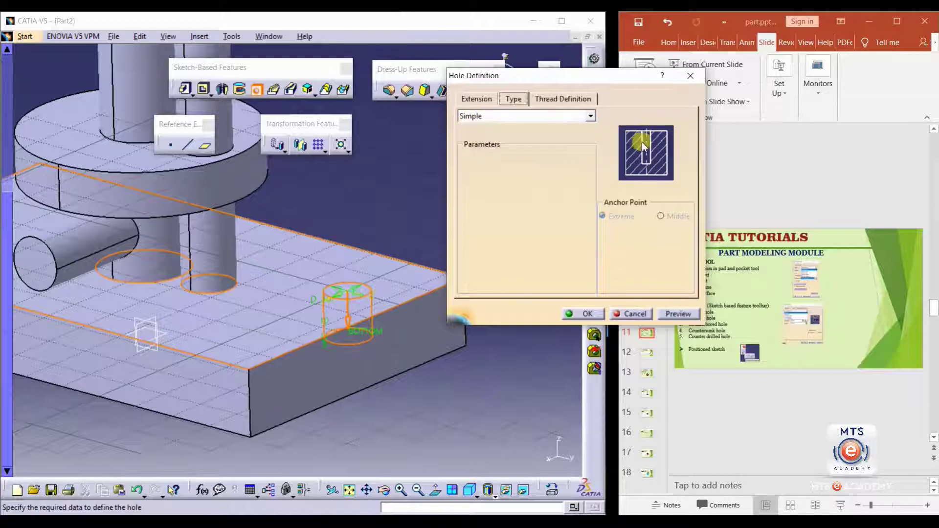
click(478, 99)
click(511, 100)
click(484, 99)
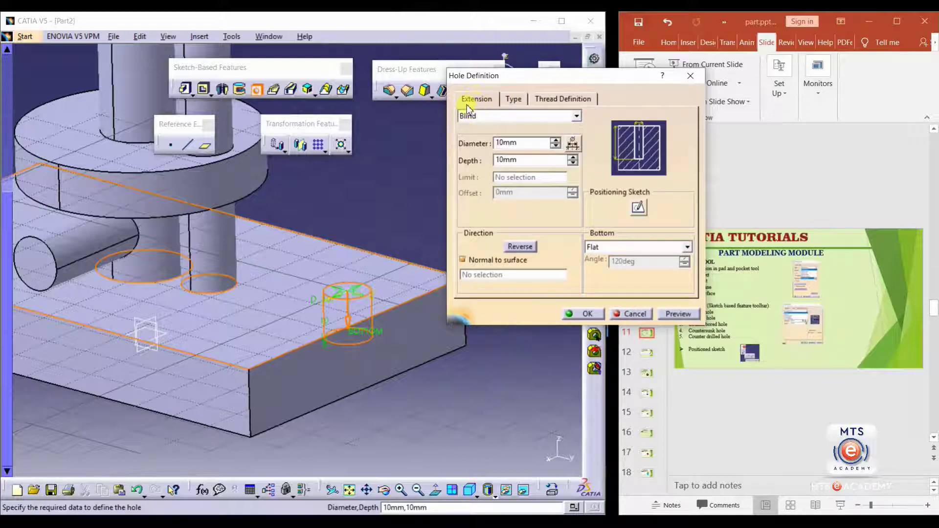
click(498, 142)
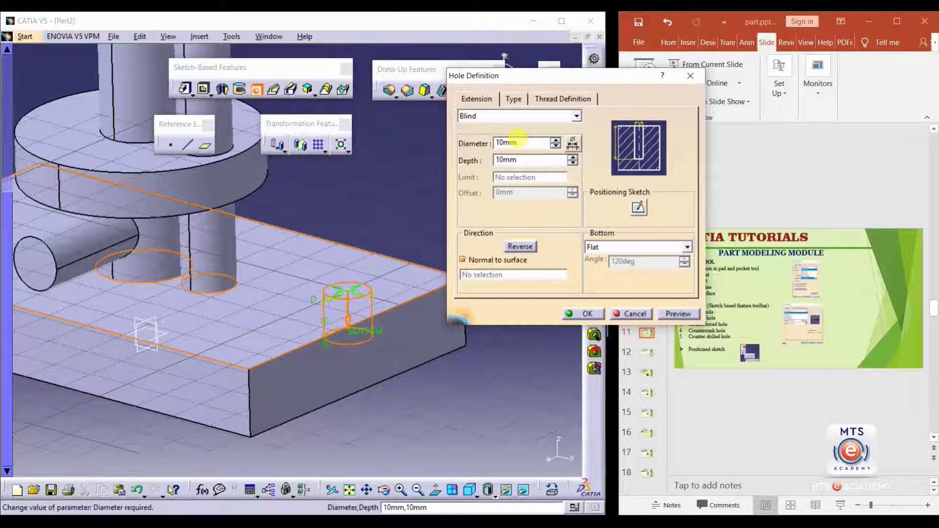
drag(517, 142, 452, 143)
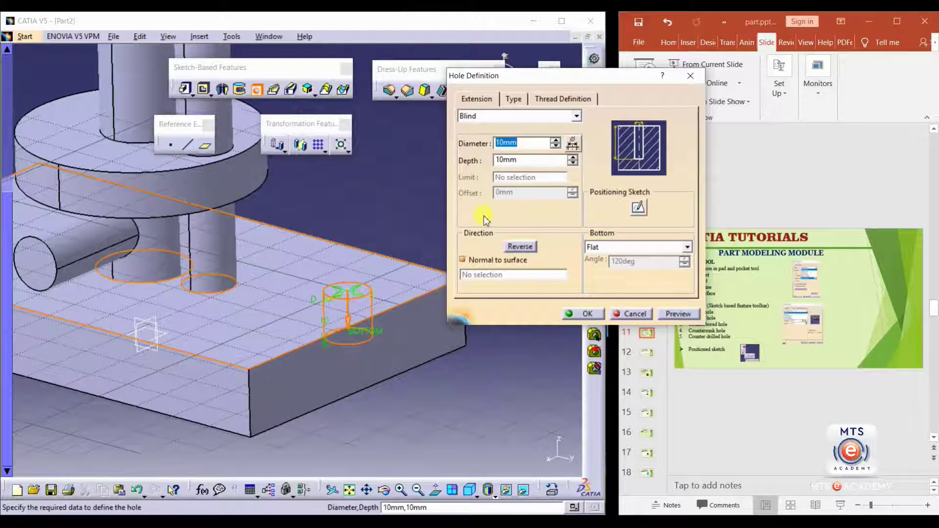
text(15)
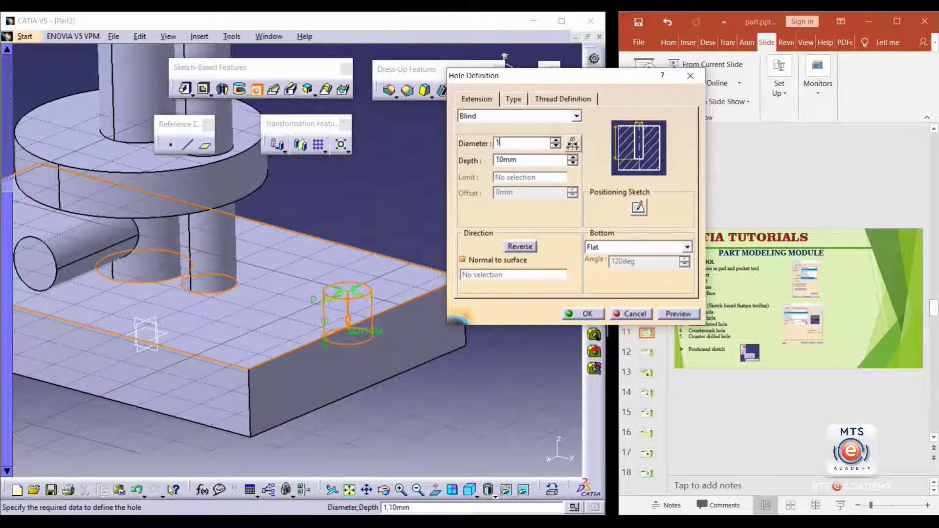
click(528, 158)
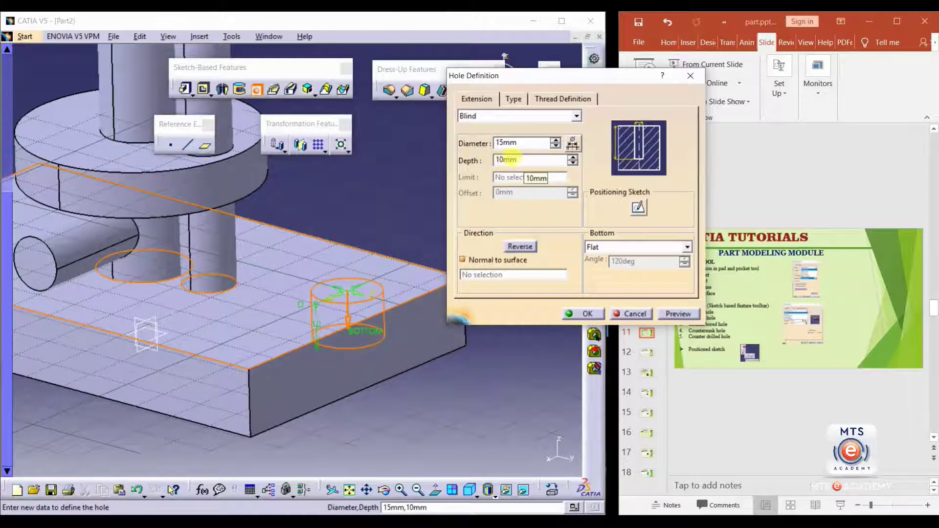
drag(511, 160, 482, 167)
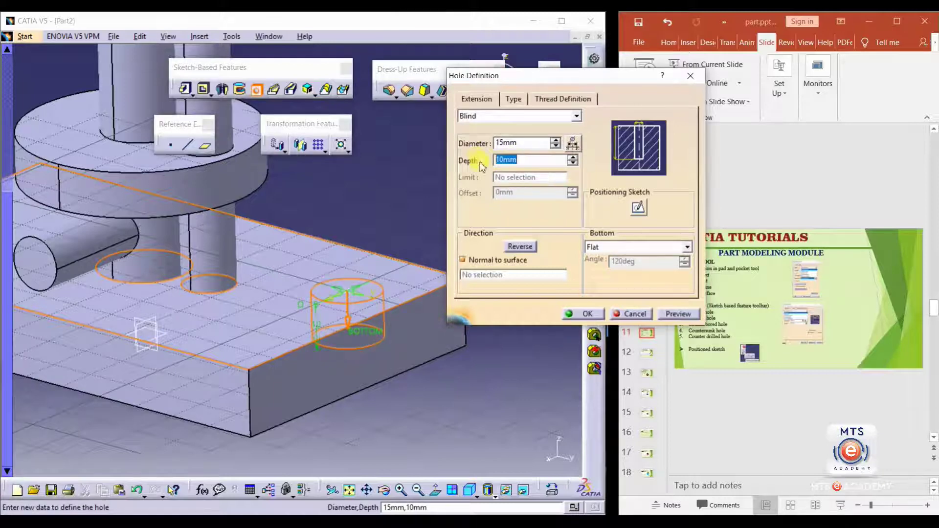
Set the hole's extension to Up To Next and preview it in the base plate.
click(569, 117)
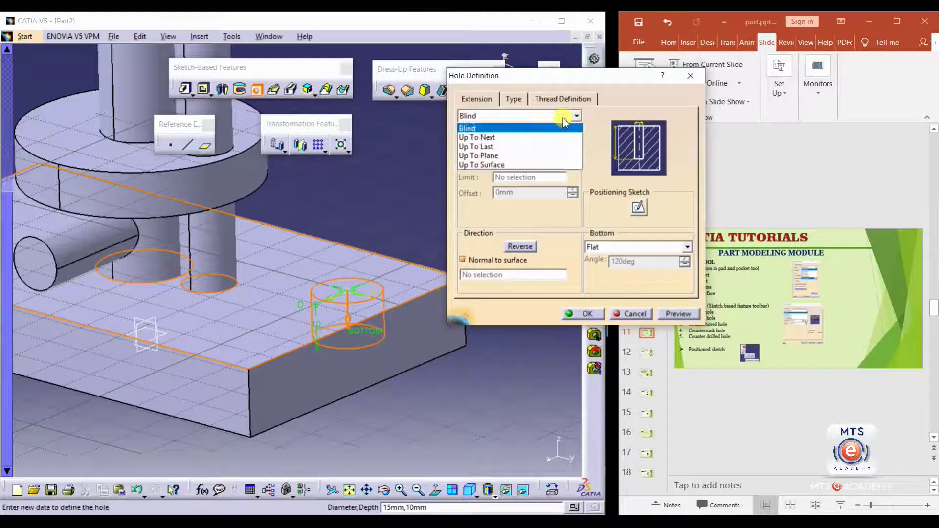
click(493, 138)
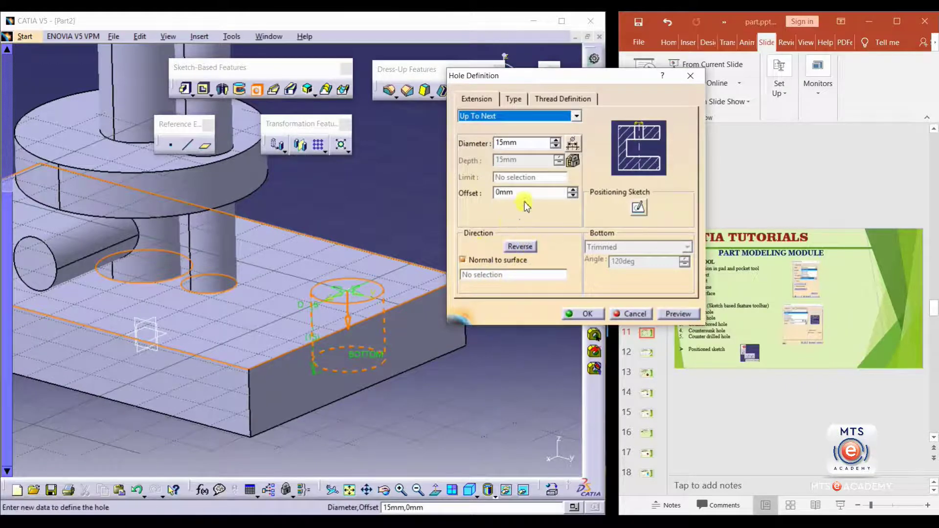
click(679, 314)
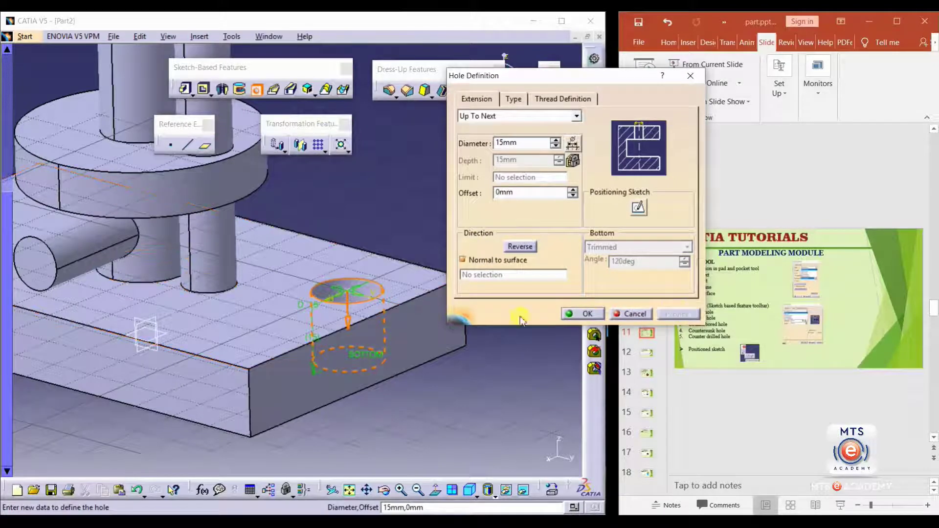
middle_drag(520, 318, 374, 318)
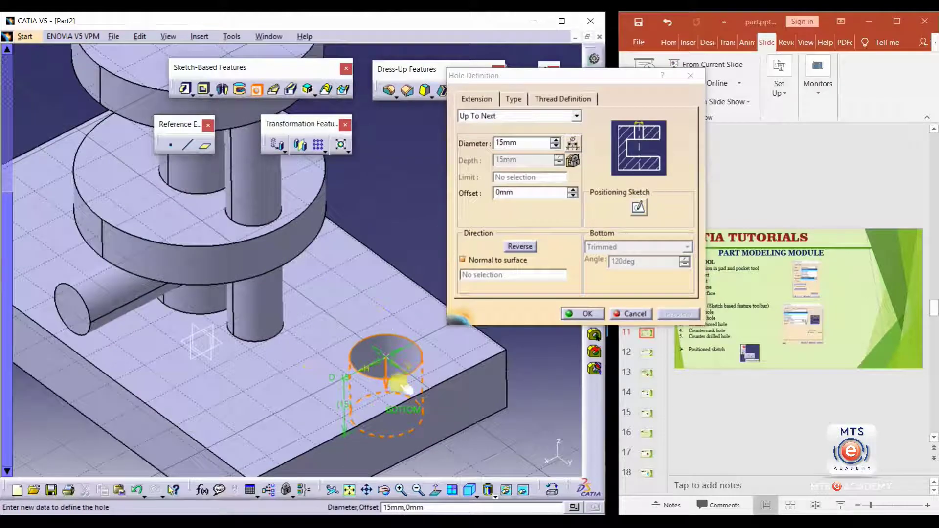
middle_drag(311, 358, 340, 371)
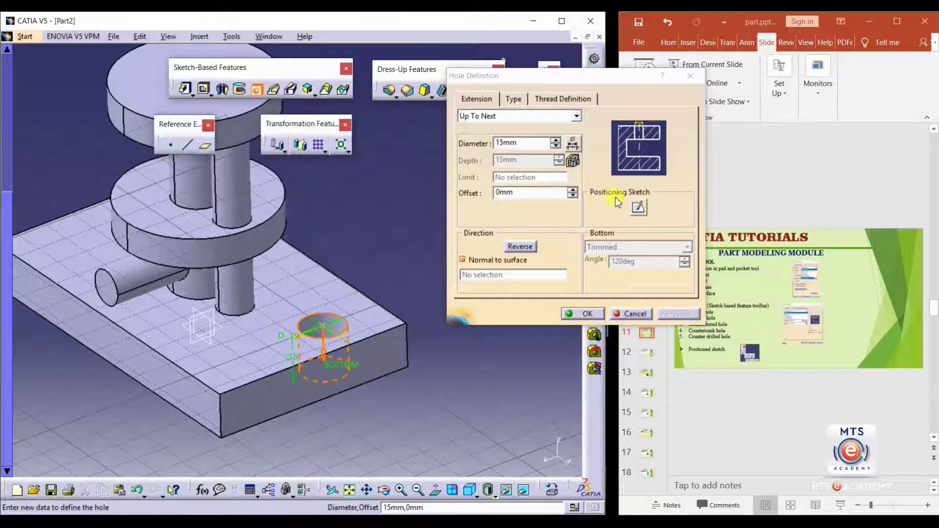
Open the hole's positioning sketch and constrain its centre point 15 mm from the base plate's nearest short edge.
click(639, 209)
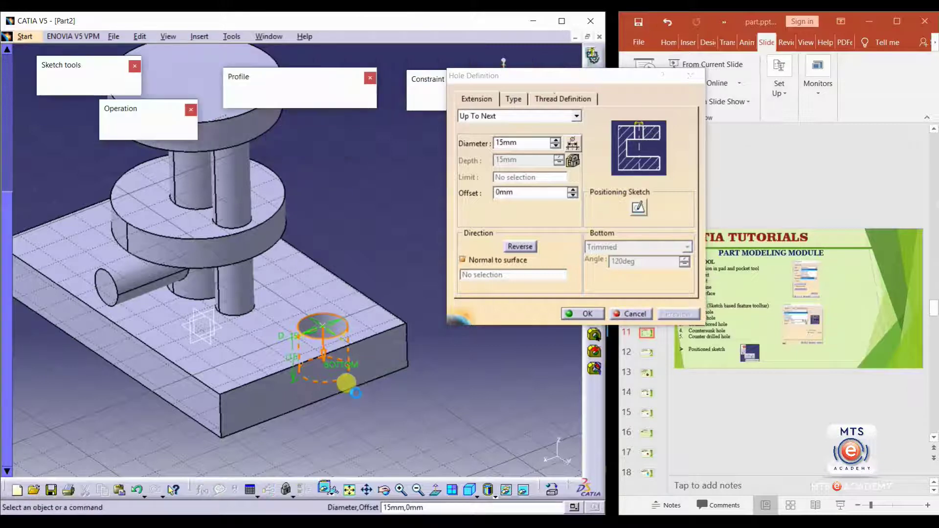
mouse_move(364, 369)
middle_down()
mouse_move(335, 321)
mouse_move(318, 352)
middle_up()
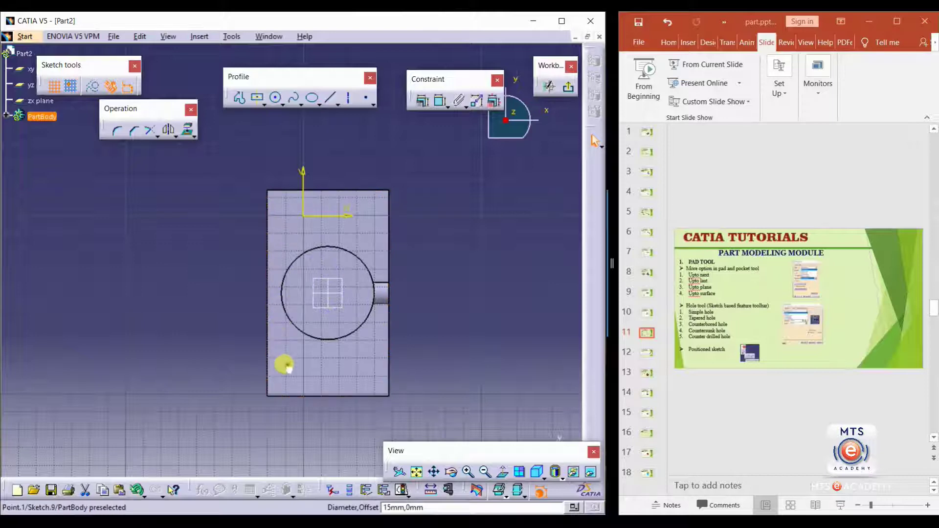
click(286, 210)
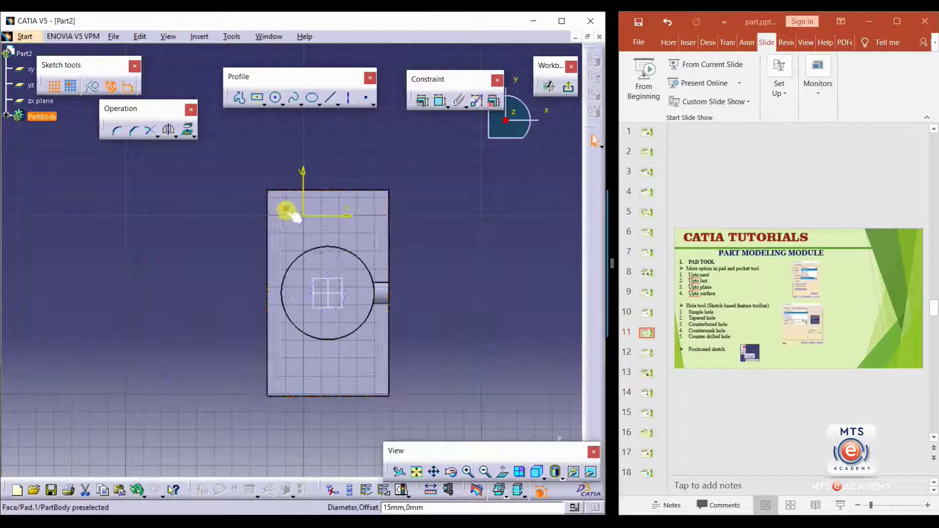
click(440, 101)
click(439, 101)
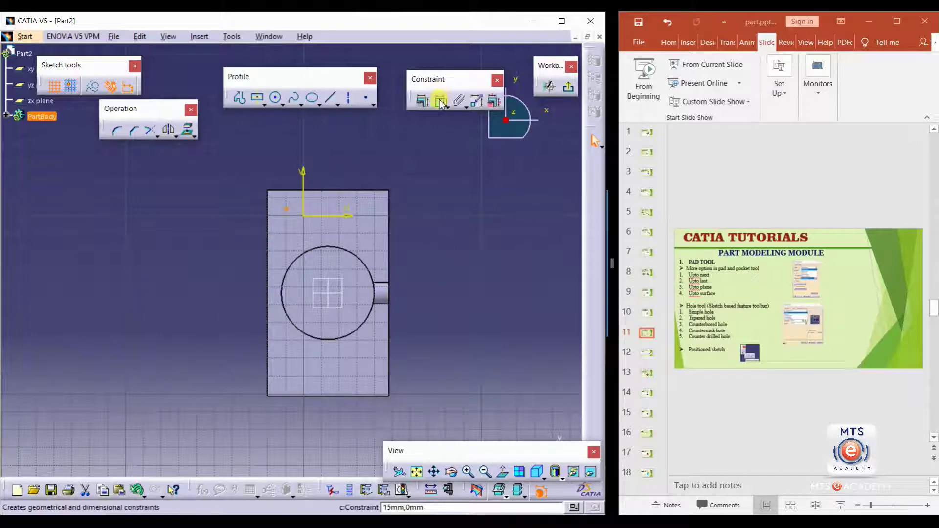
click(293, 190)
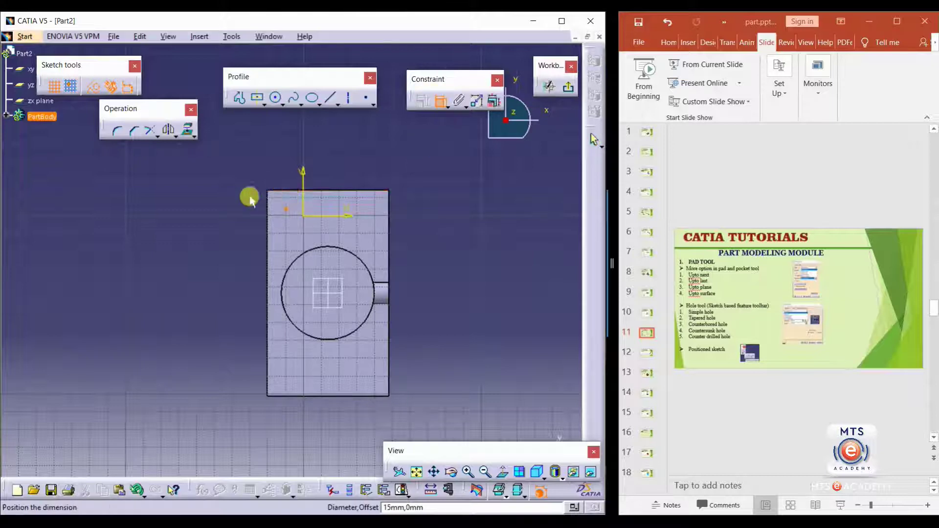
click(203, 190)
double_click(210, 188)
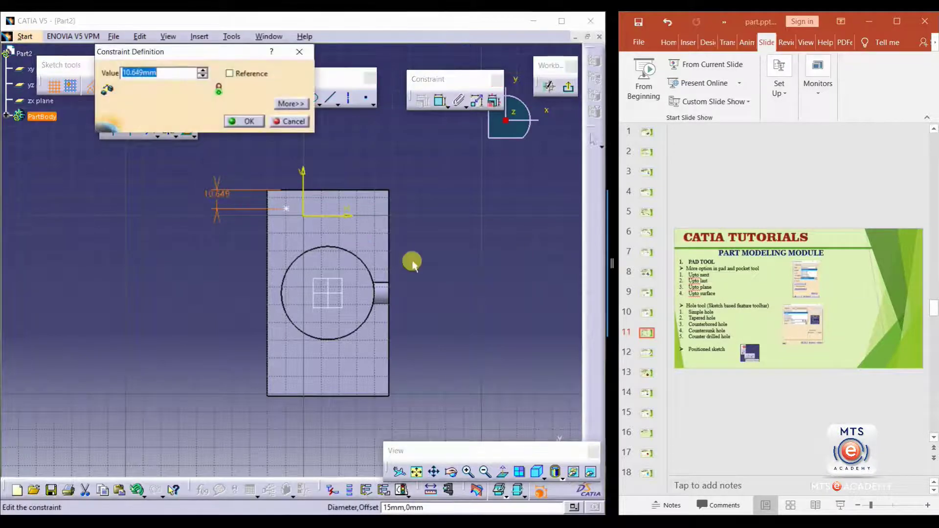
text(15)
key(Return)
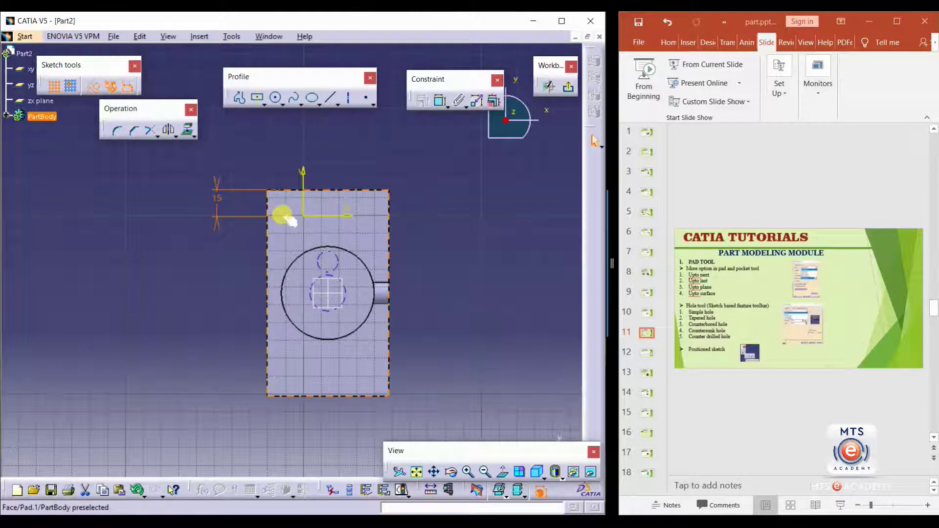
Constrain the hole's centre point 15 mm from the base plate's nearest long edge.
click(440, 102)
click(268, 220)
click(269, 155)
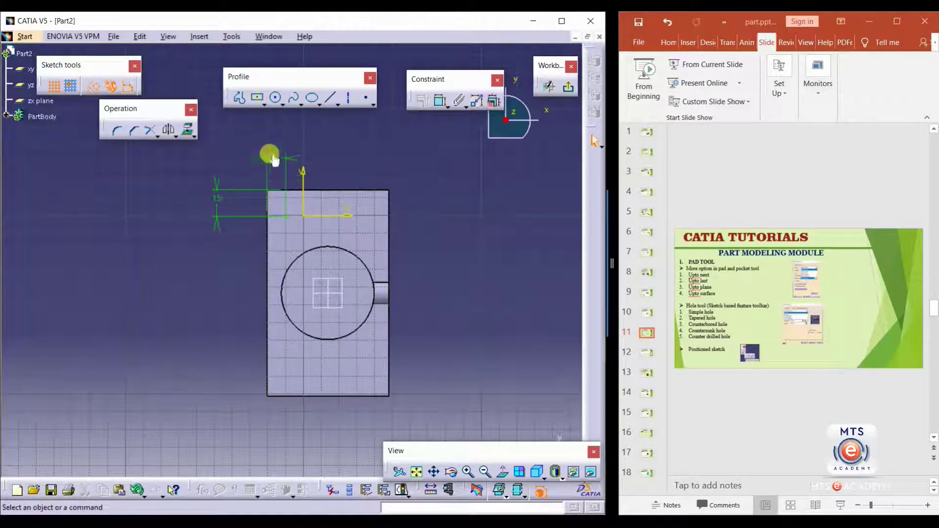
double_click(272, 156)
text(15mm)
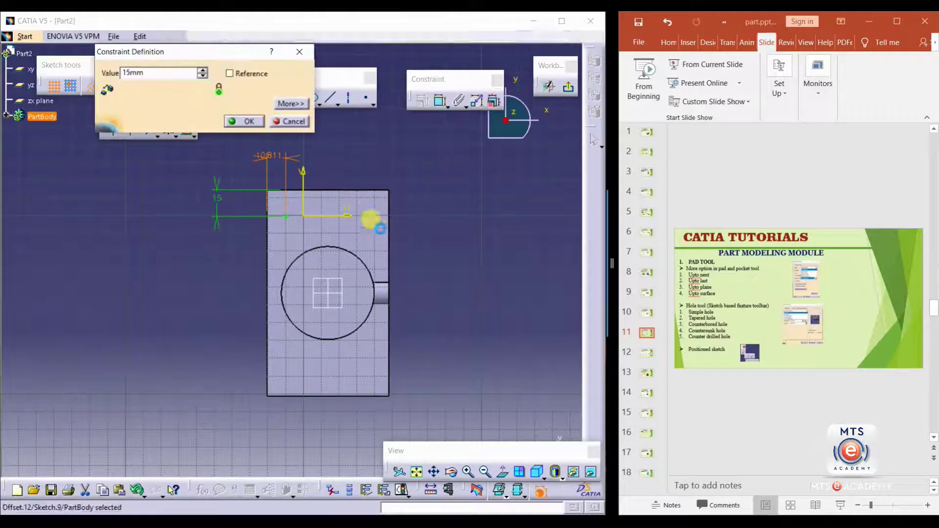
Finish the hole's positioning sketch, preview the Up To Next hole and create it in the base plate.
key(Return)
click(457, 209)
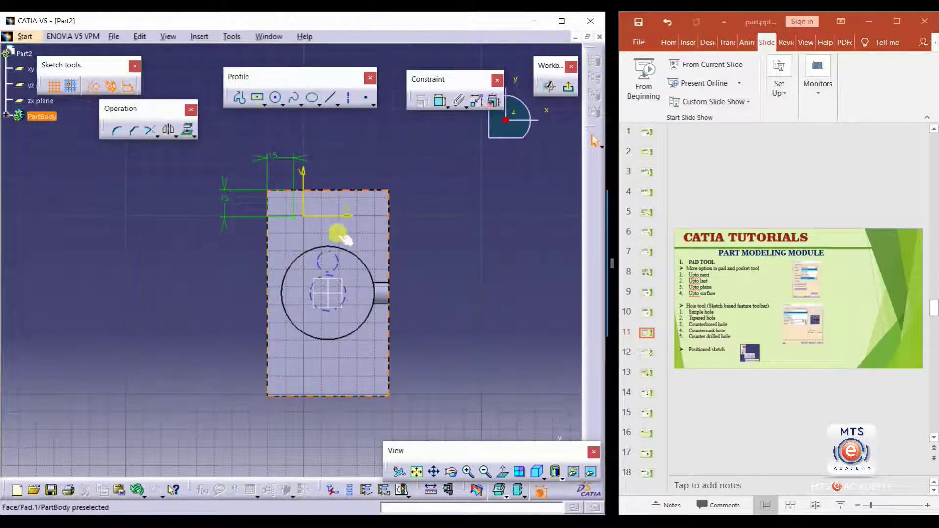
click(568, 90)
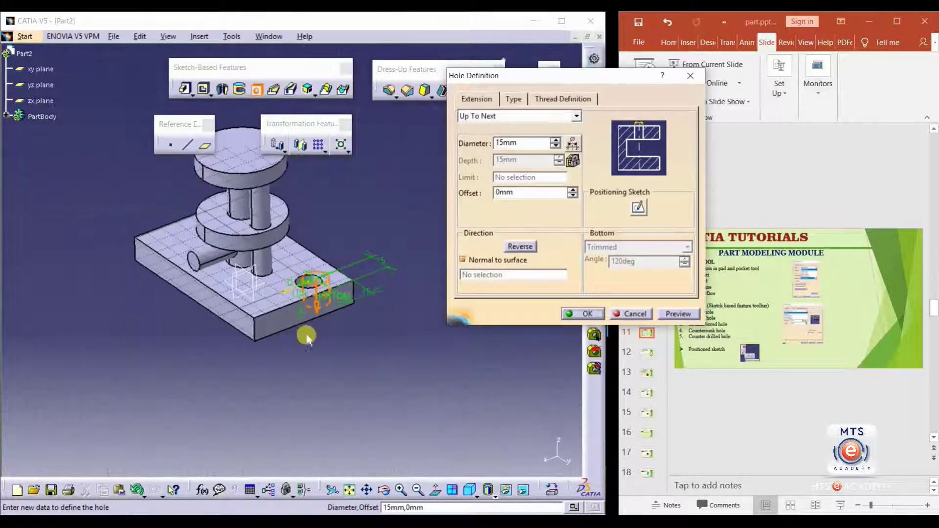
click(678, 314)
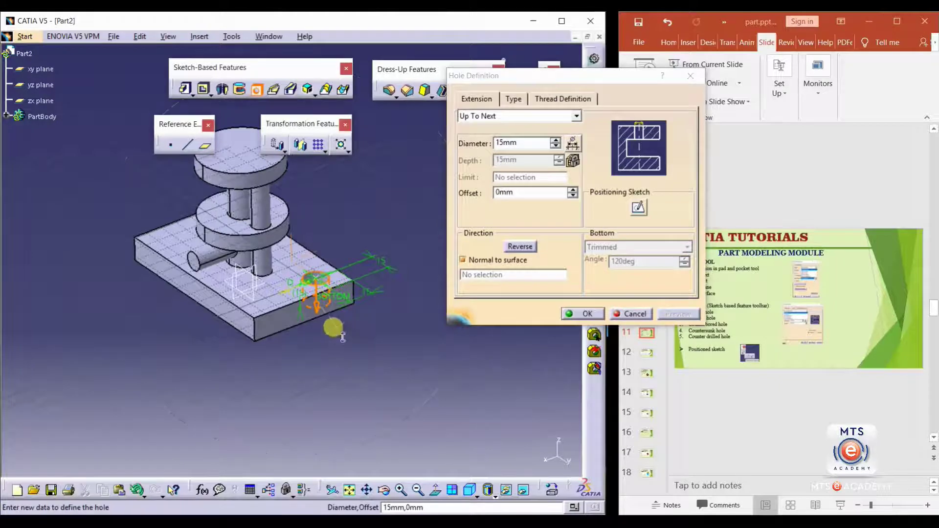
middle_drag(331, 325, 264, 296)
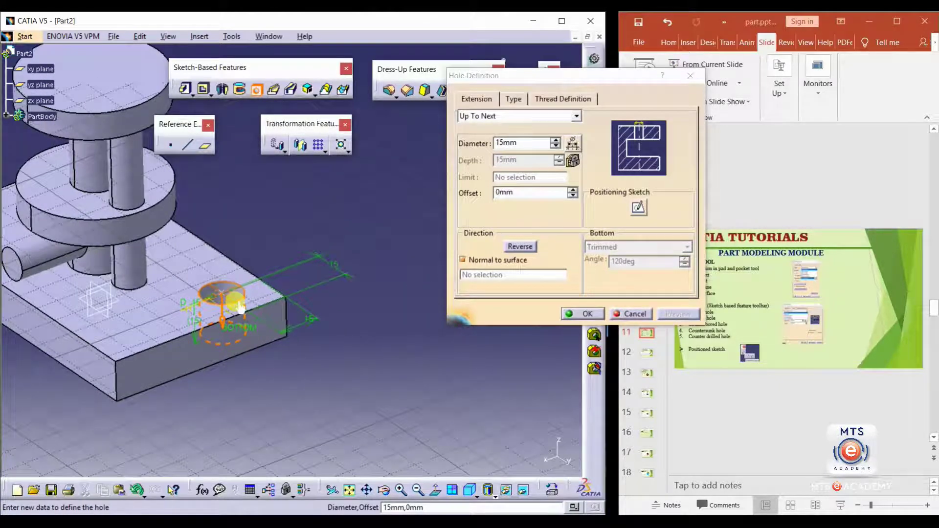
click(585, 314)
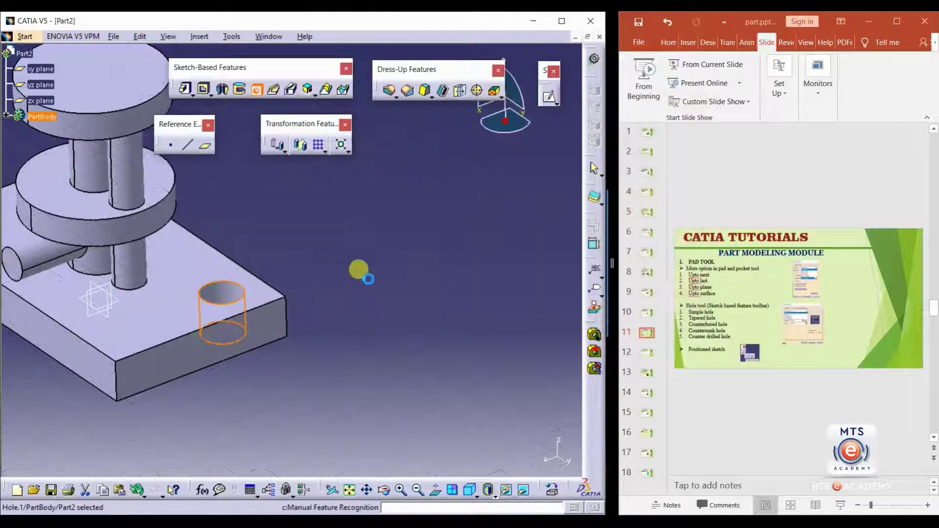
Expand the PartBody's feature tree, reopen the base plate hole's definition and set its type to Tapered.
mouse_move(161, 294)
middle_down()
mouse_move(295, 286)
mouse_move(62, 209)
middle_up()
click(6, 116)
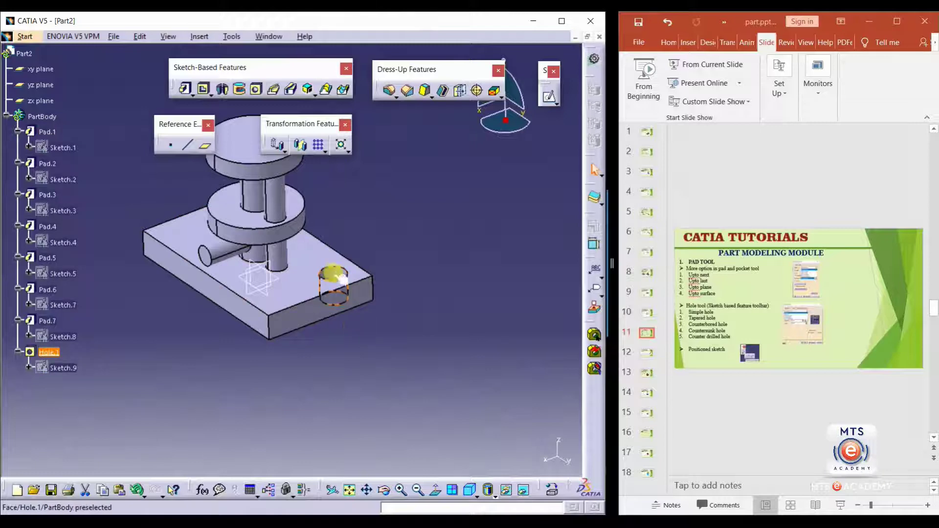
click(430, 251)
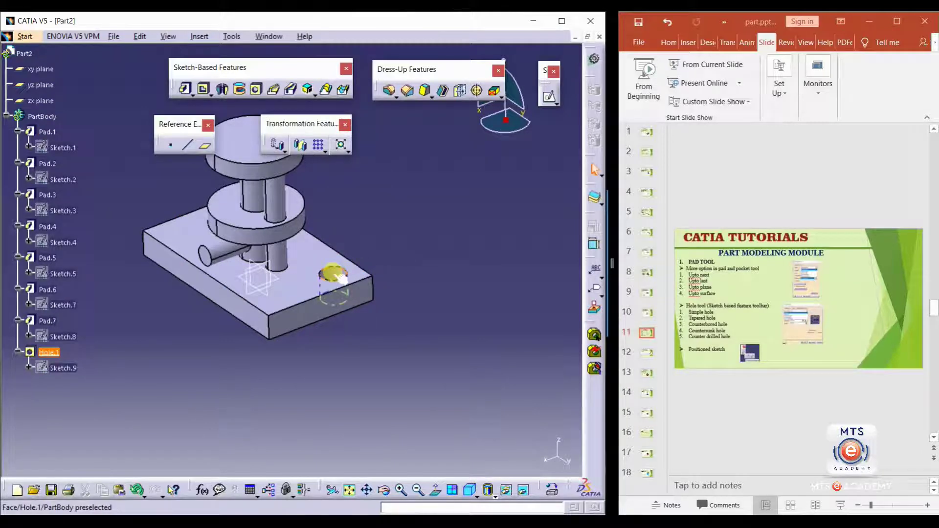
double_click(54, 354)
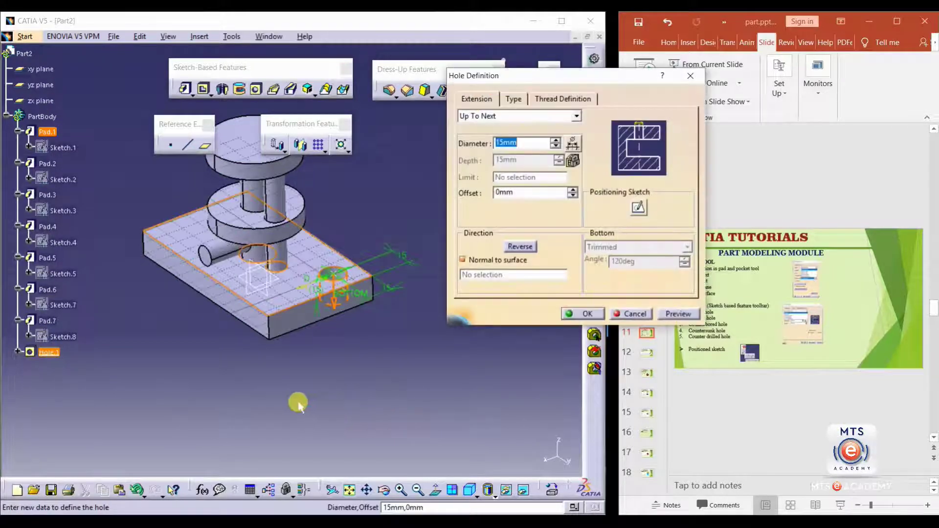
mouse_move(293, 362)
middle_down()
mouse_move(230, 377)
mouse_move(274, 370)
middle_up()
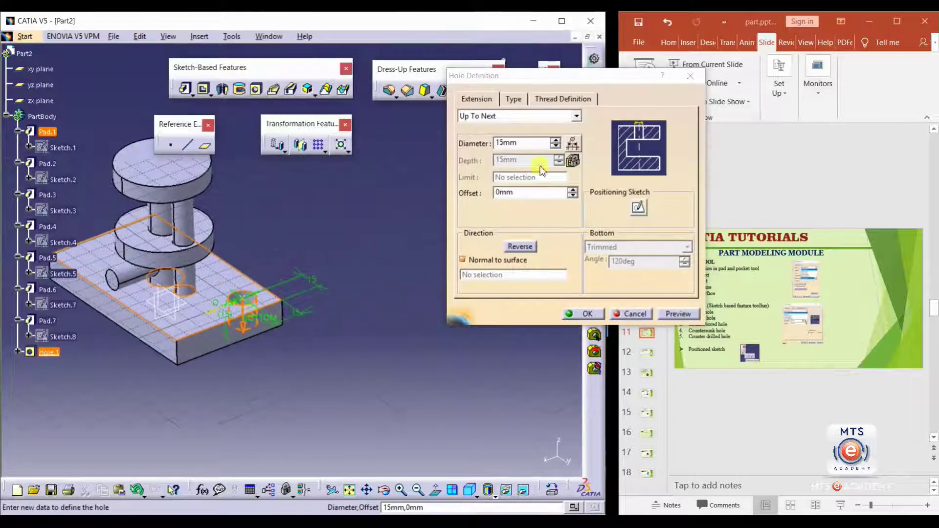
click(514, 101)
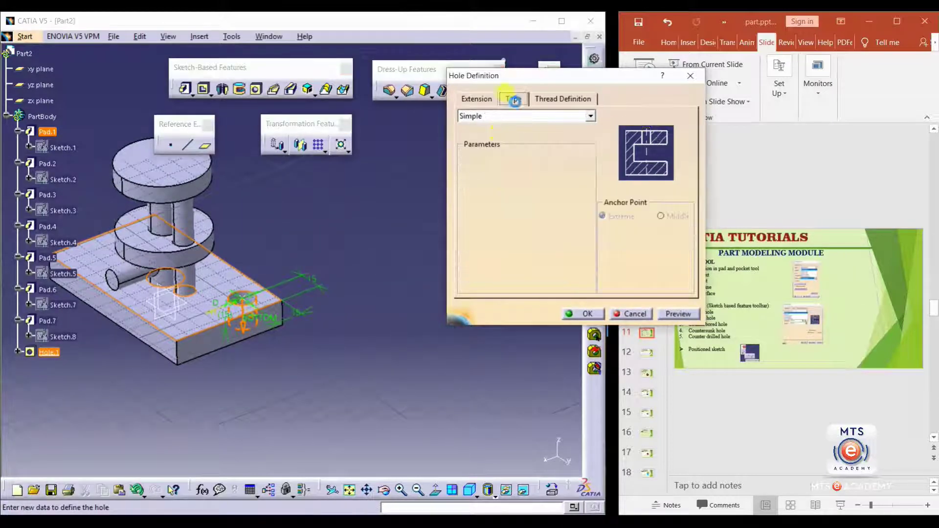
click(590, 115)
click(520, 137)
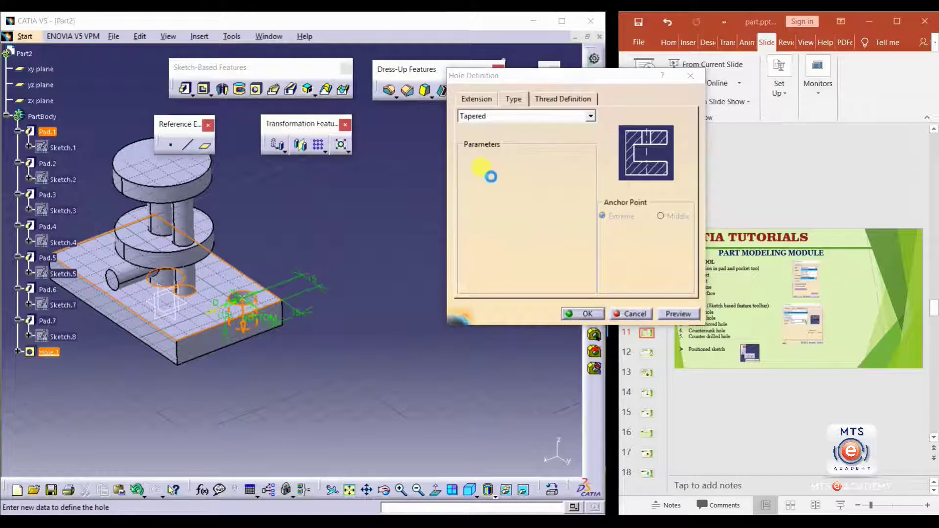
drag(529, 77, 463, 55)
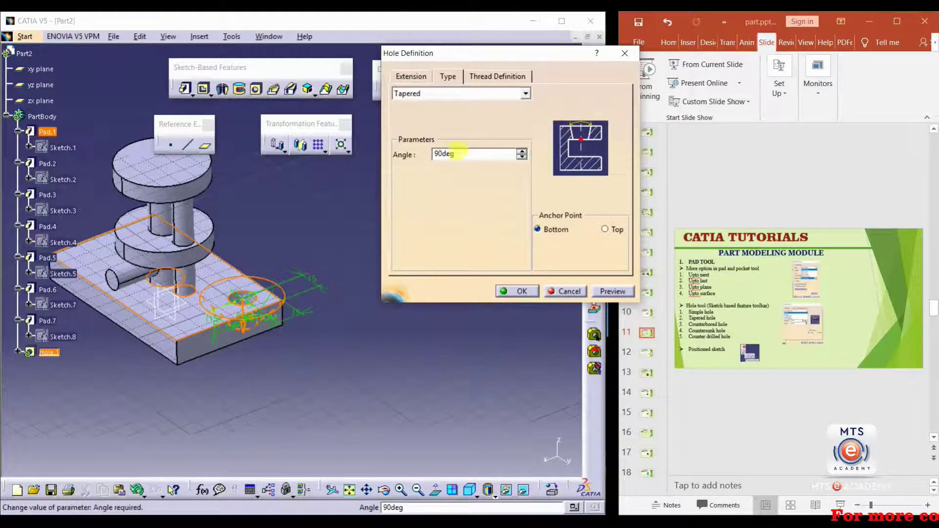
Set the tapered hole's angle to 60 degrees and preview it in the base plate.
double_click(446, 153)
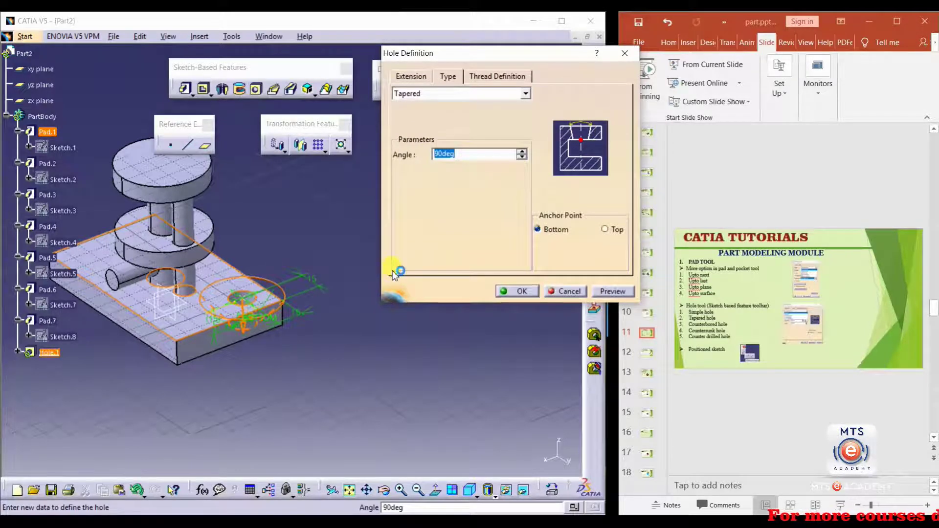
text(60)
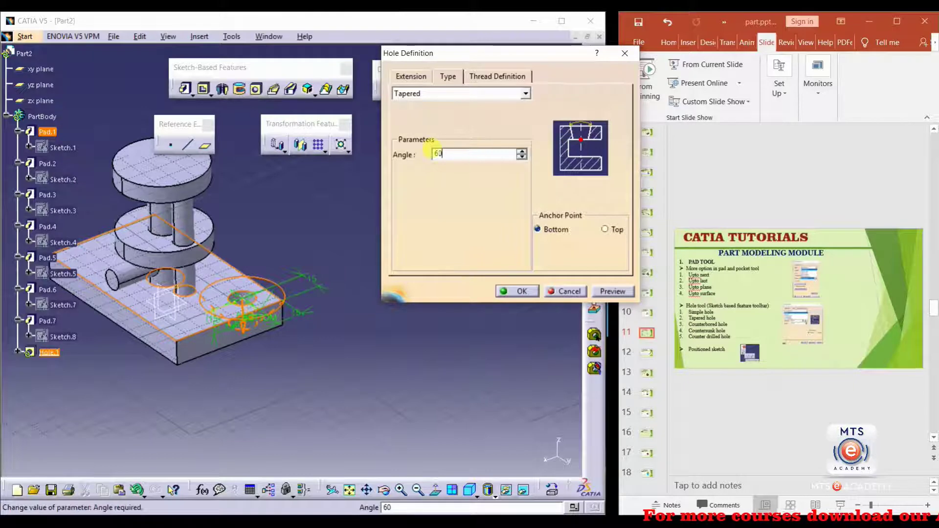
click(455, 93)
click(455, 110)
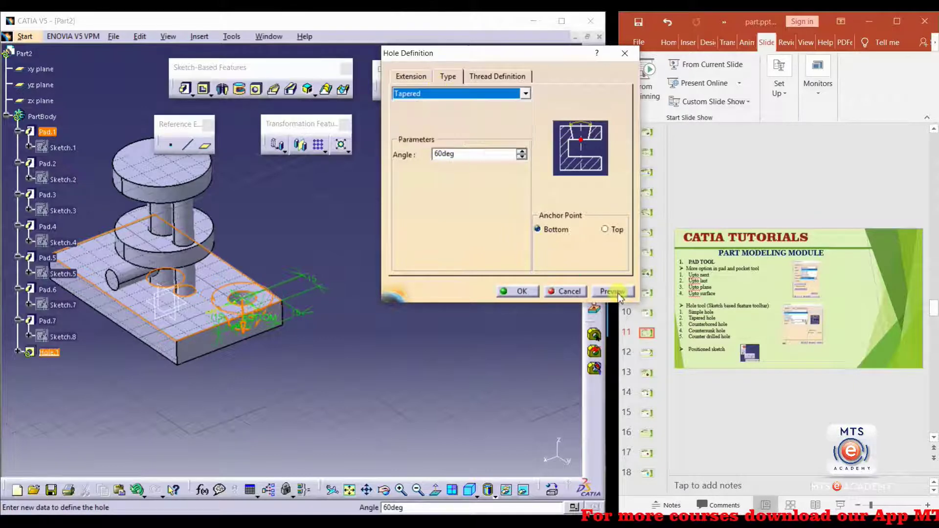
click(612, 292)
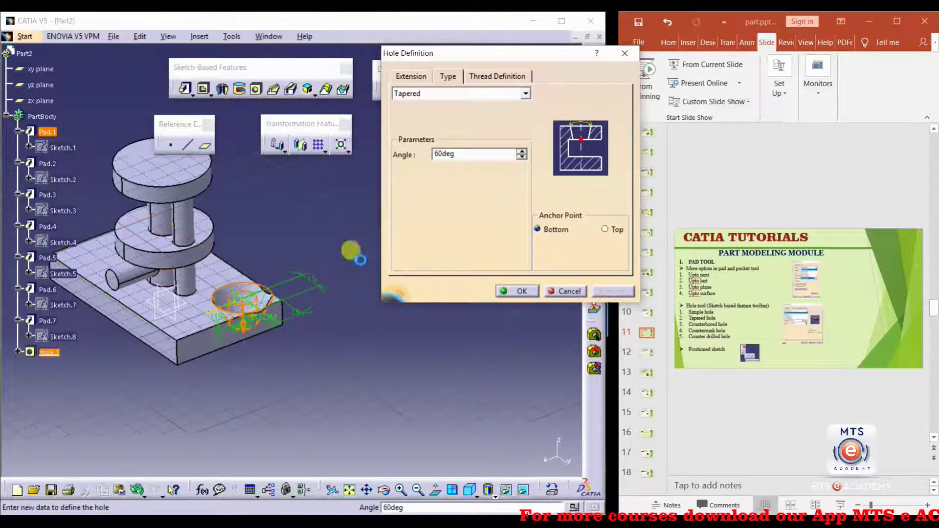
Check the tapered hole's extension settings and change the hole type to Counterbored.
click(408, 77)
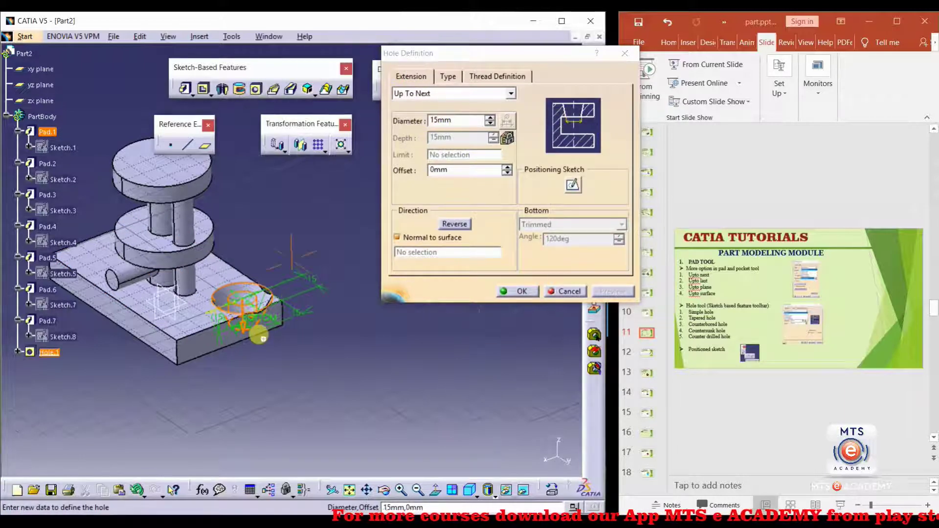
middle_drag(262, 339, 270, 364)
click(448, 76)
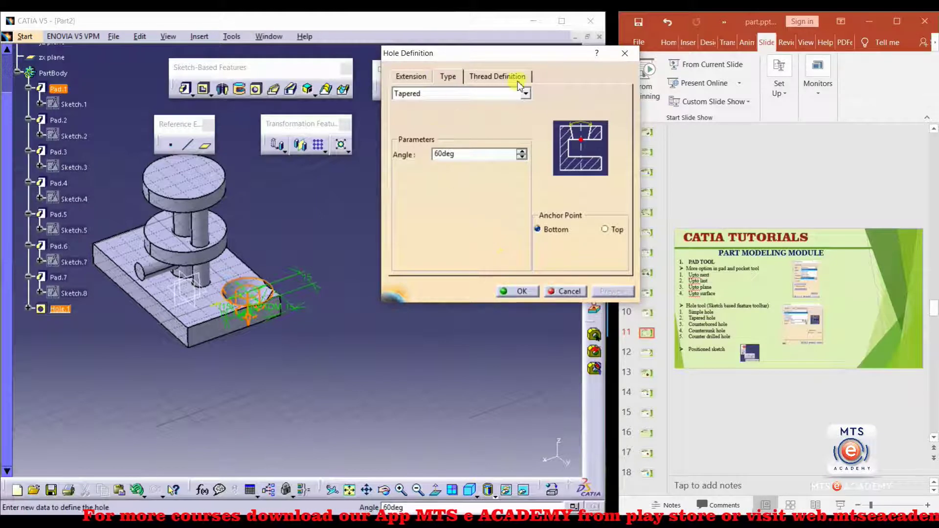
click(525, 93)
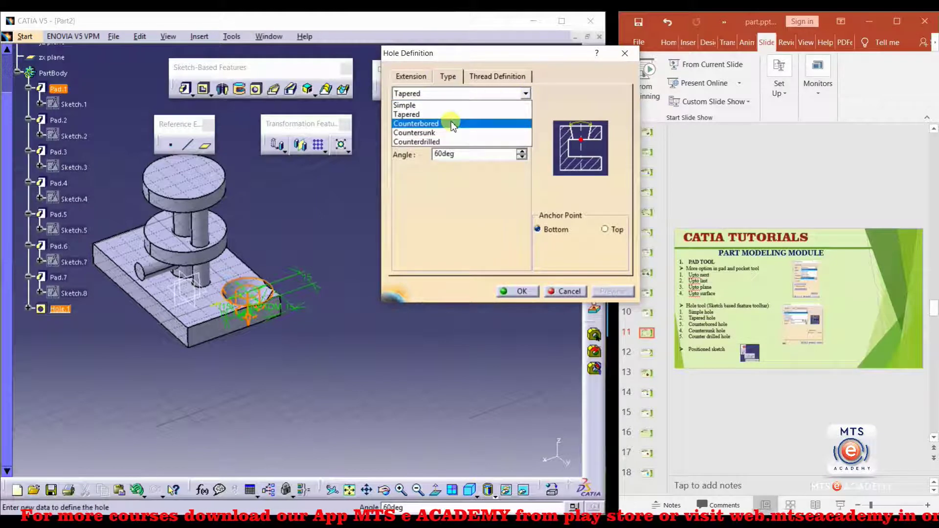
click(452, 123)
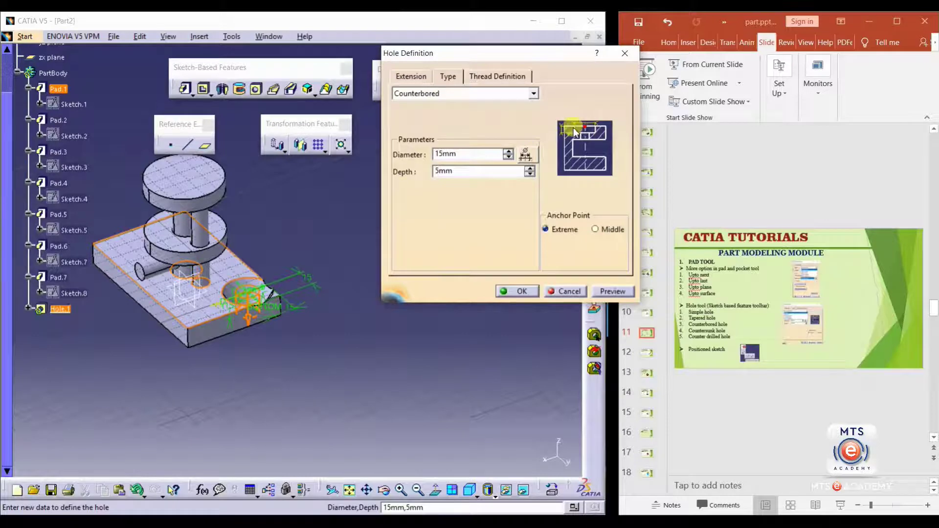
Try to set the counterbore diameter to 10 mm, smaller than the hole's main diameter.
double_click(444, 153)
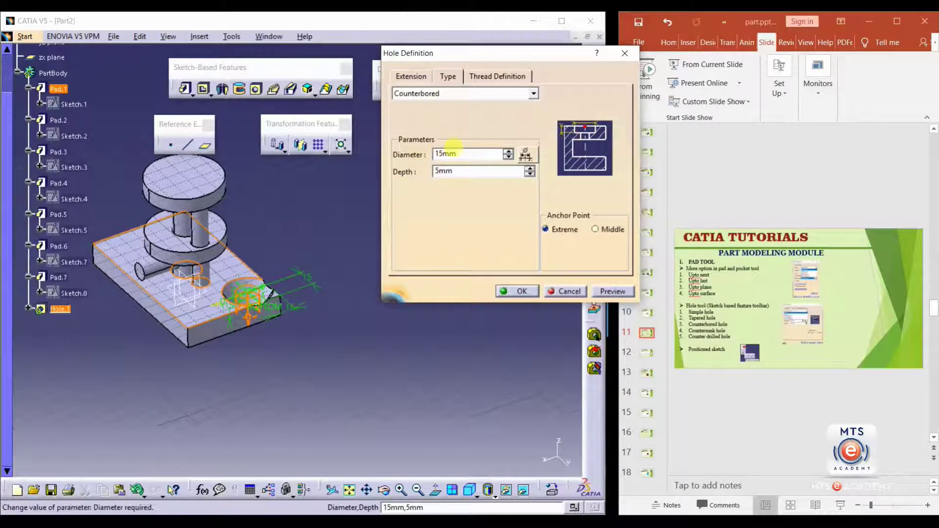
text(10)
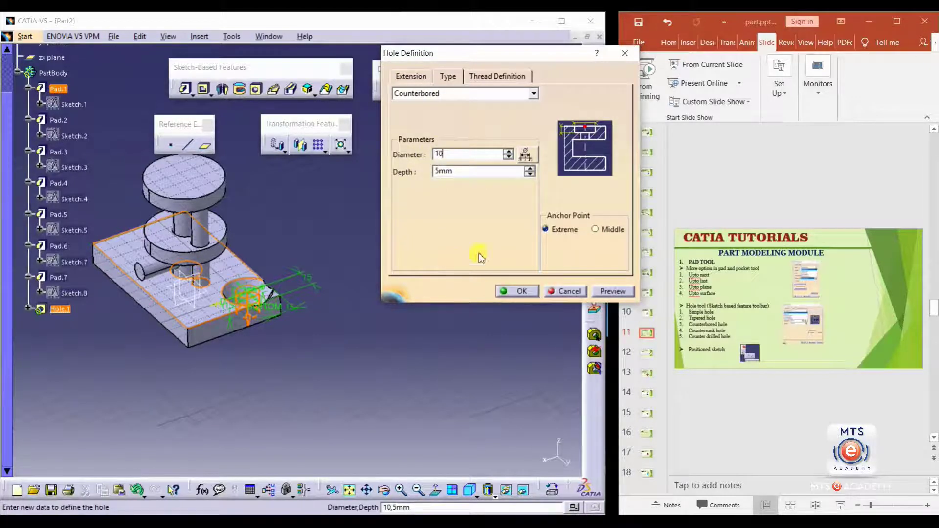
key(Tab)
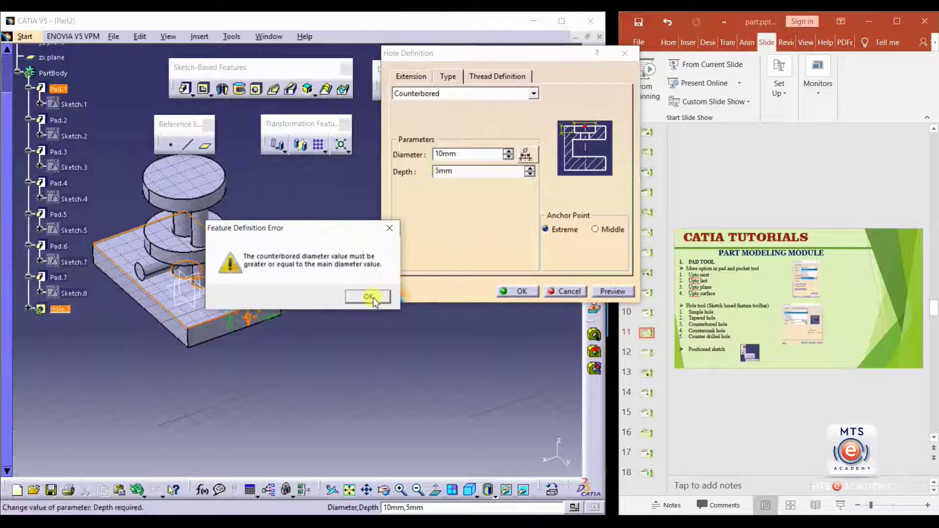
click(368, 297)
double_click(442, 153)
text(15mm)
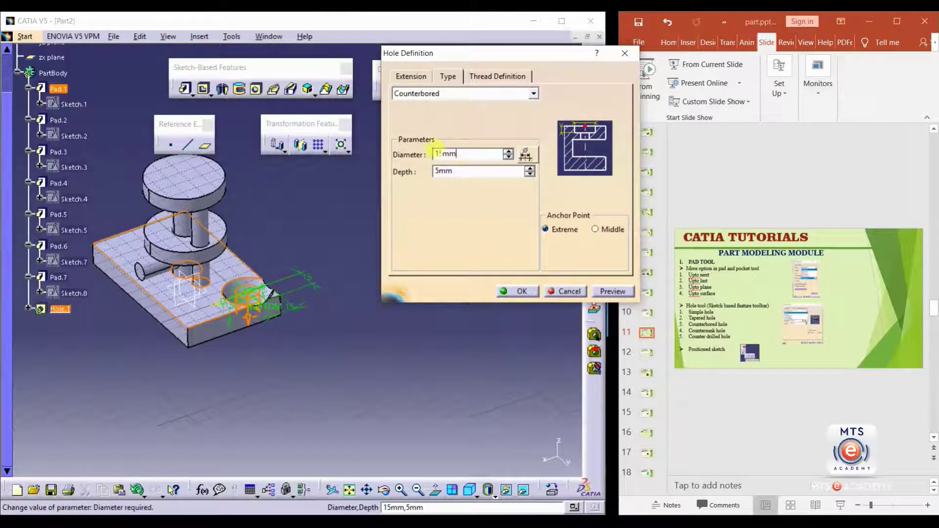
double_click(438, 153)
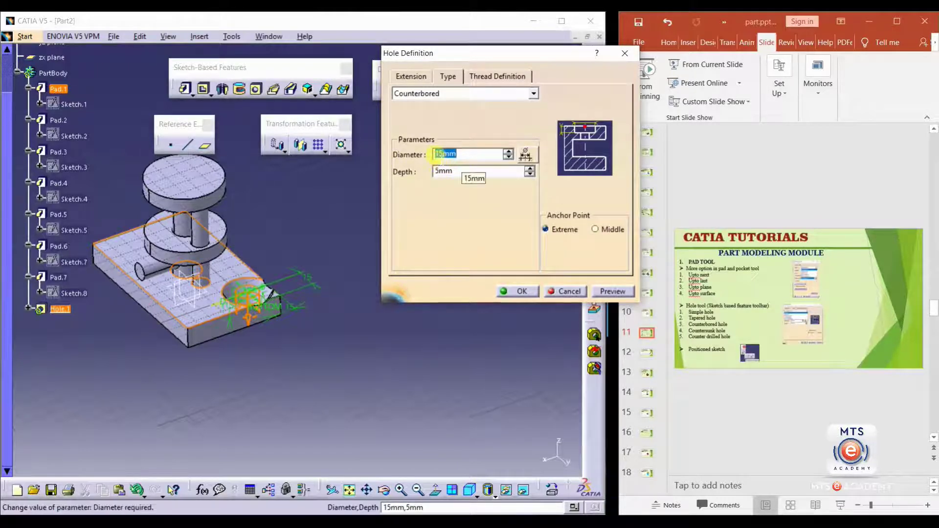
text(10mm)
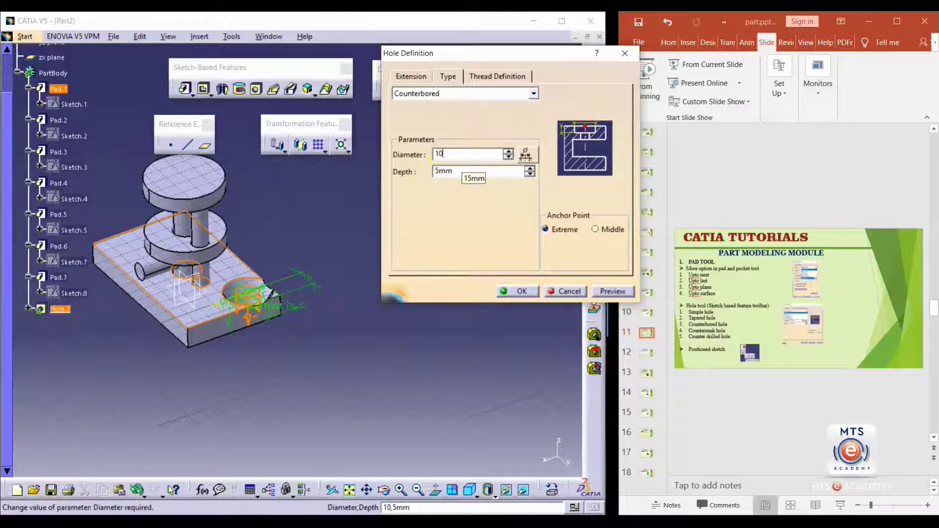
key(Tab)
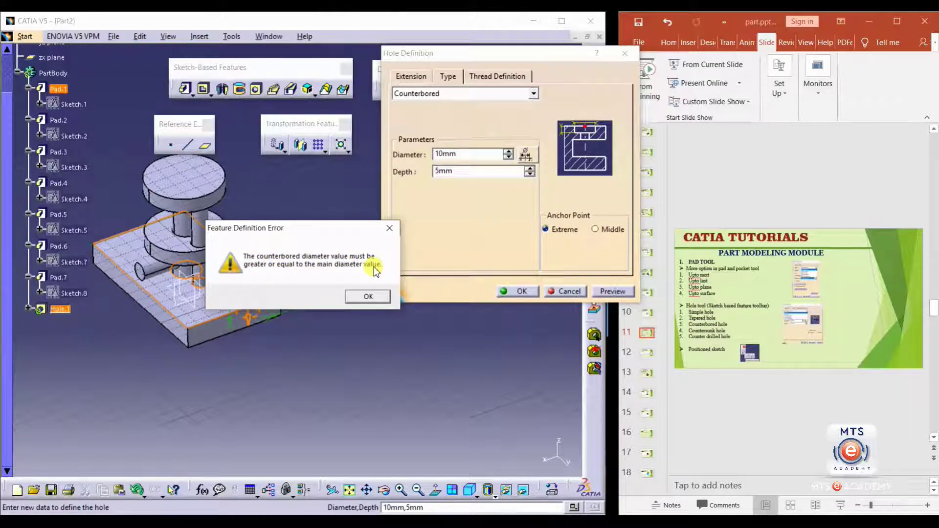
drag(314, 227, 307, 199)
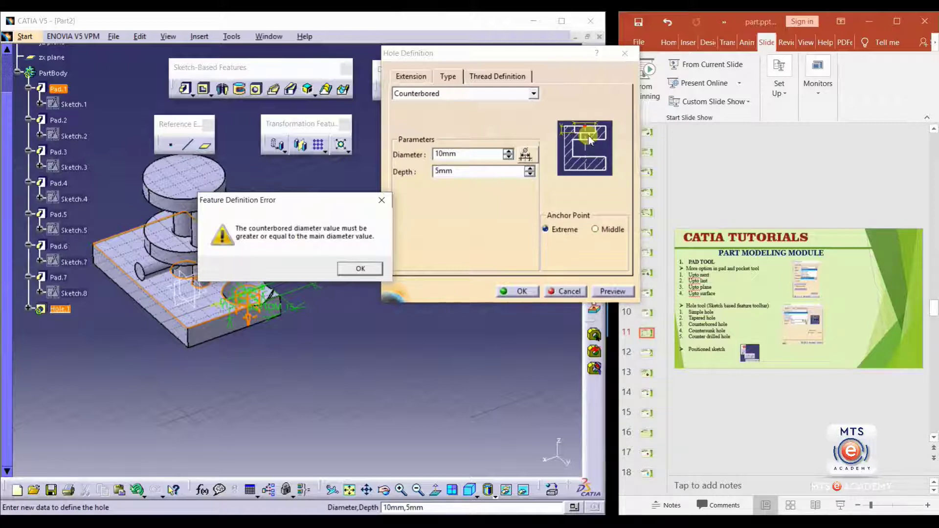
click(381, 200)
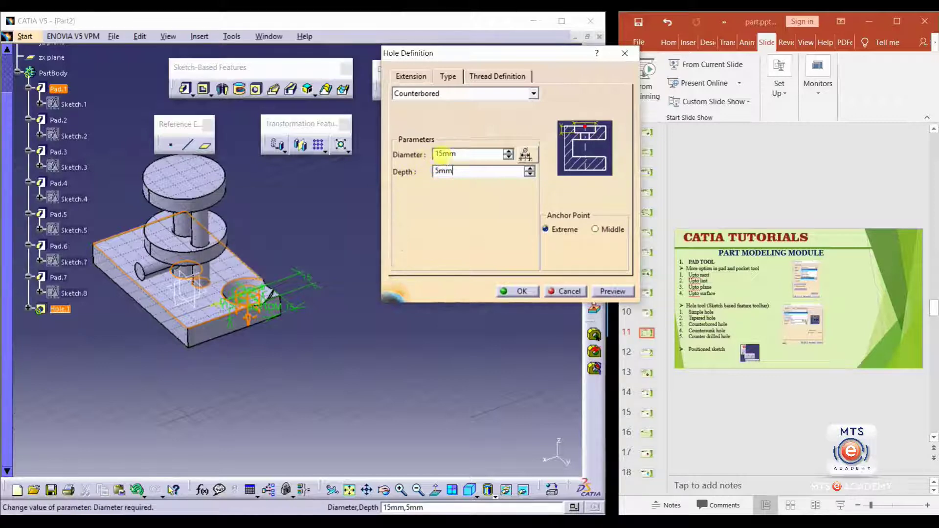
Set the main diameter of the counterbored hole to 5 mm in its extension settings.
click(409, 77)
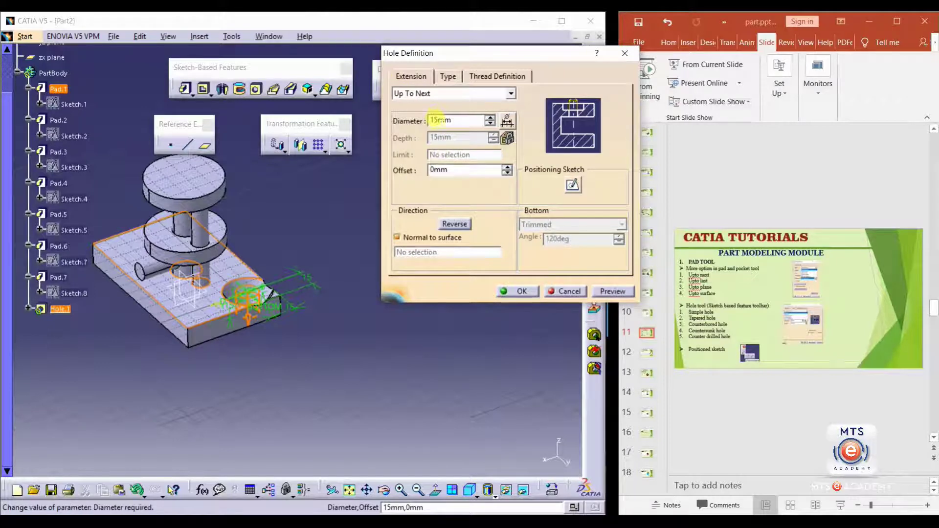
double_click(436, 120)
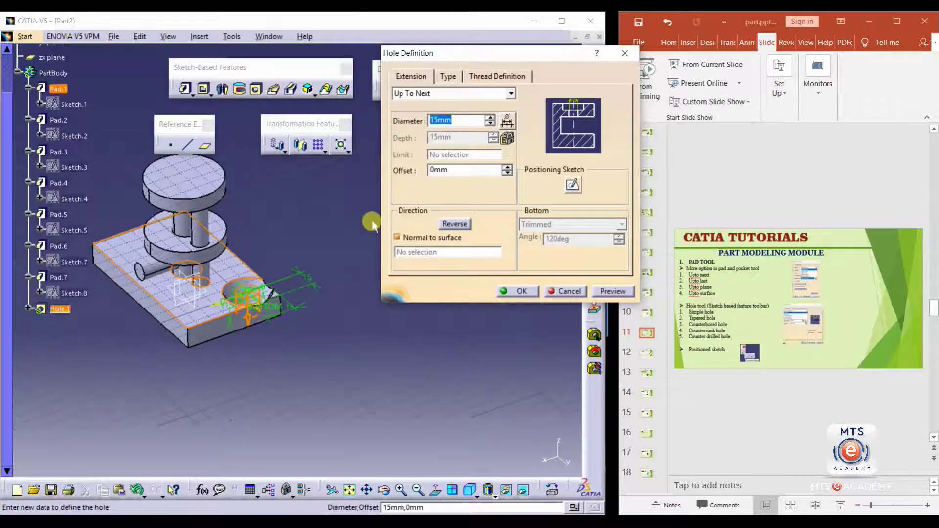
text(5)
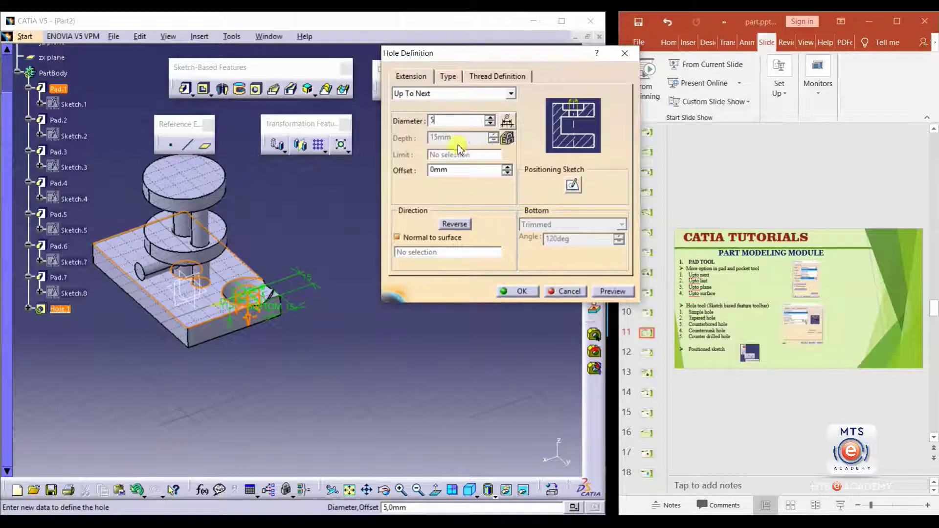
Set the counterbore's diameter to 10 mm in the hole's type parameters.
click(447, 76)
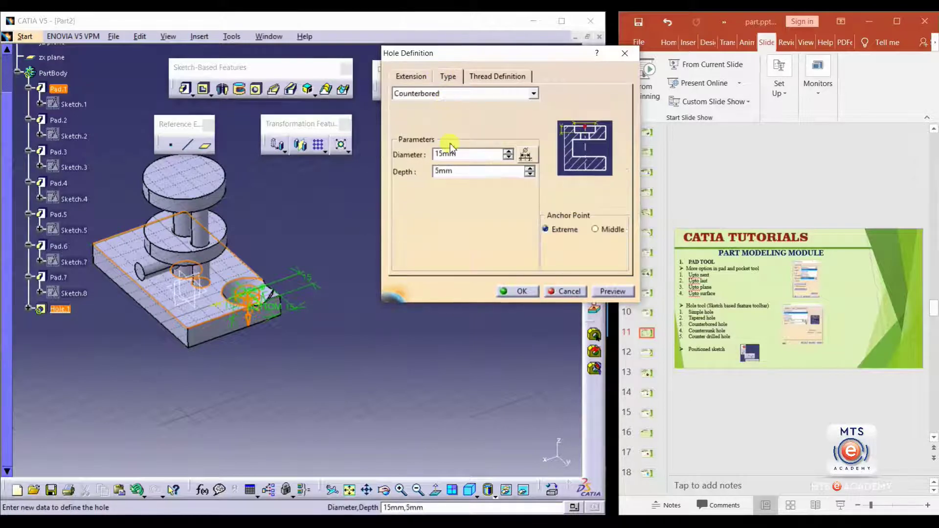
click(455, 154)
drag(455, 154, 425, 156)
text(10)
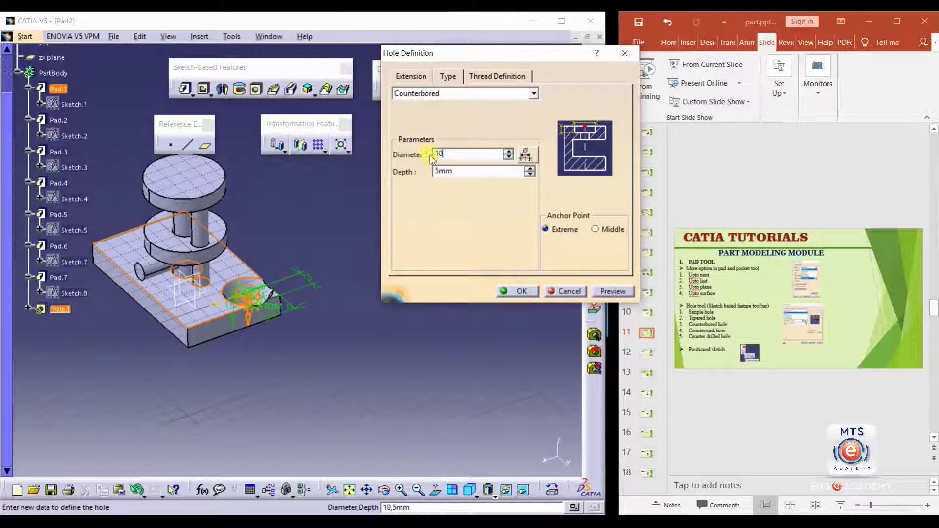
click(456, 170)
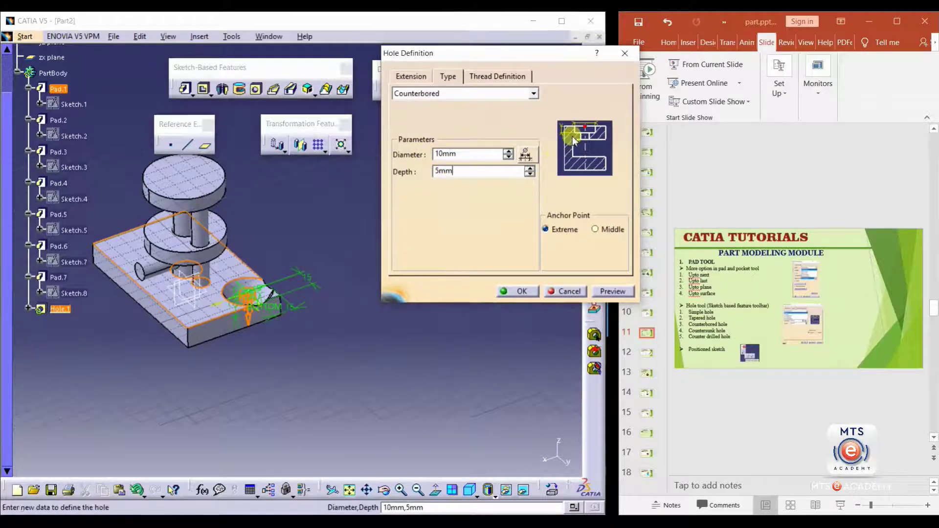
Preview the counterbored hole in the base plate and accept its definition.
click(611, 291)
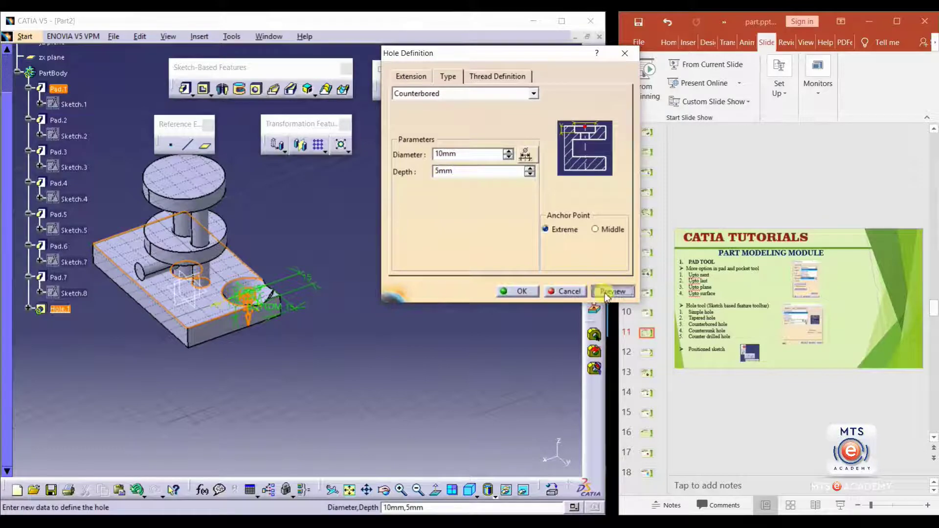
middle_drag(264, 313, 323, 274)
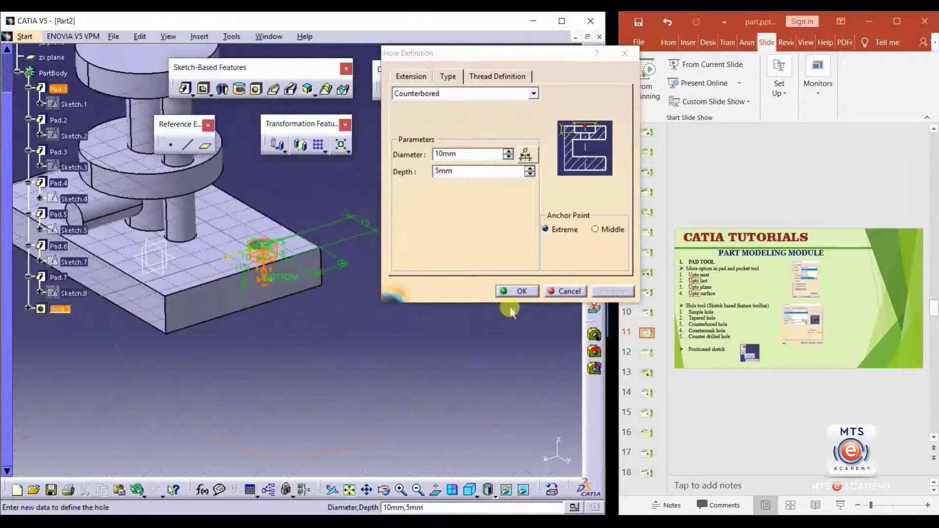
click(516, 291)
mouse_move(294, 318)
middle_down()
mouse_move(327, 336)
mouse_move(317, 455)
mouse_move(295, 362)
mouse_move(440, 373)
mouse_move(298, 384)
mouse_move(352, 411)
mouse_move(303, 313)
mouse_move(264, 386)
mouse_move(329, 371)
mouse_move(306, 357)
mouse_move(328, 342)
mouse_move(310, 379)
mouse_move(334, 382)
middle_up()
Reopen the base plate hole's definition and change its type to Countersunk with the Depth & Diameter mode.
double_click(59, 266)
click(448, 77)
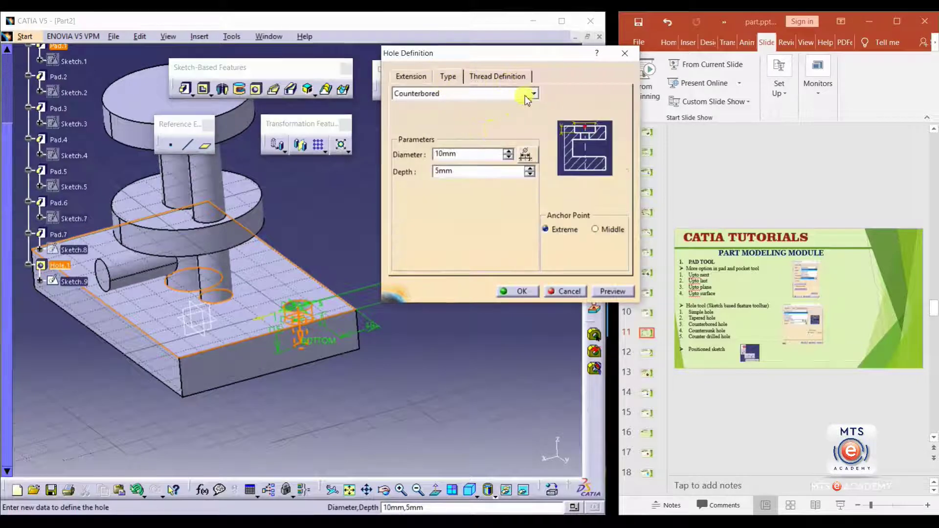
click(533, 93)
click(444, 132)
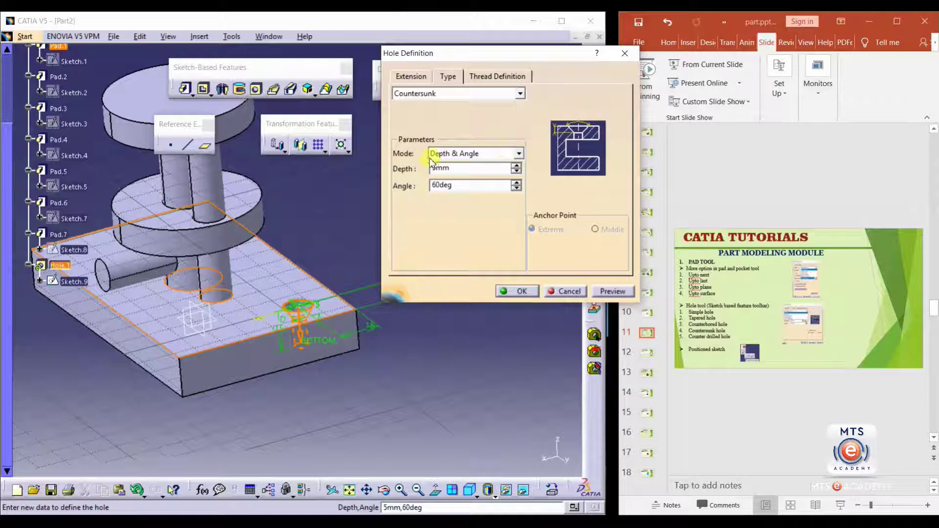
click(518, 153)
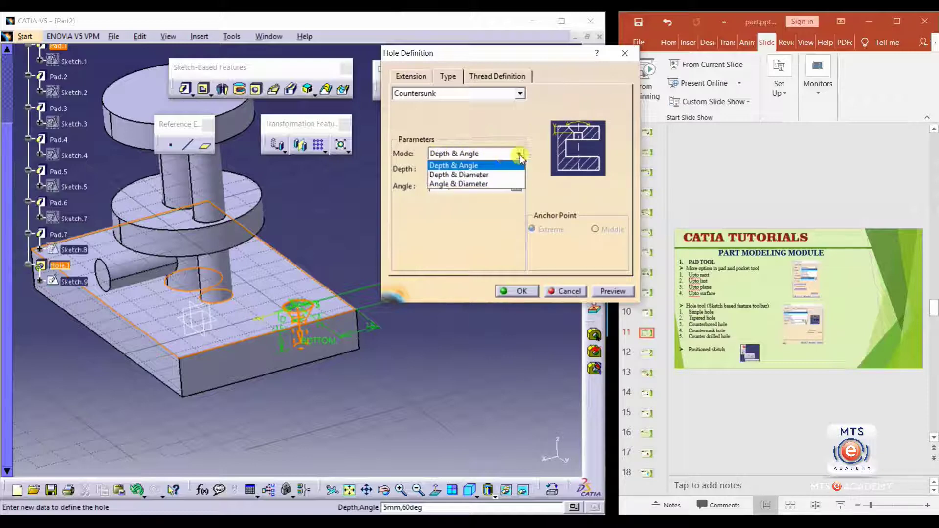
click(471, 175)
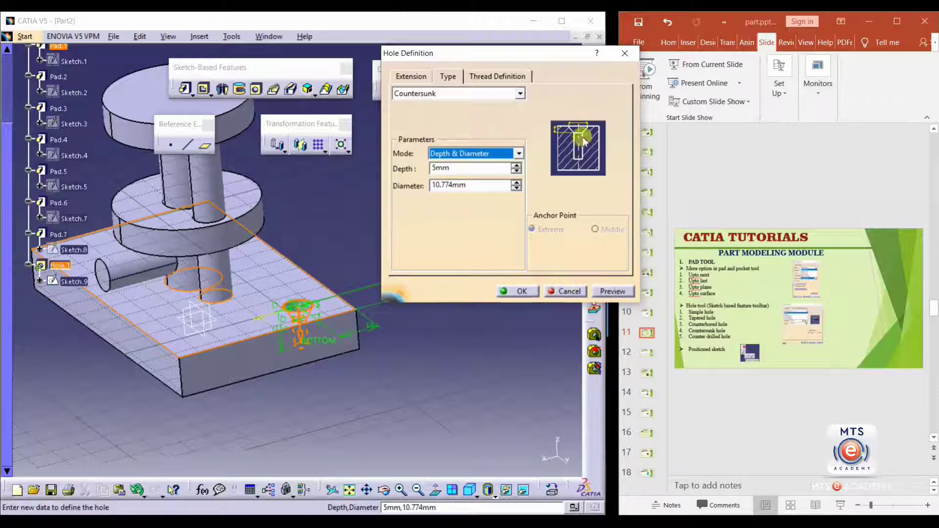
Keep the hole type as Countersunk and switch its parameter mode to Angle & Diameter.
click(520, 94)
click(503, 137)
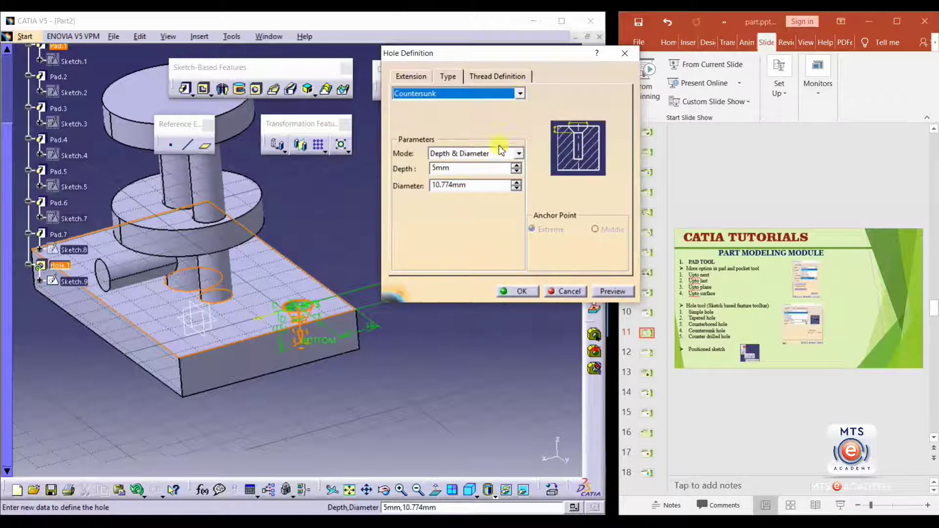
click(518, 153)
click(462, 184)
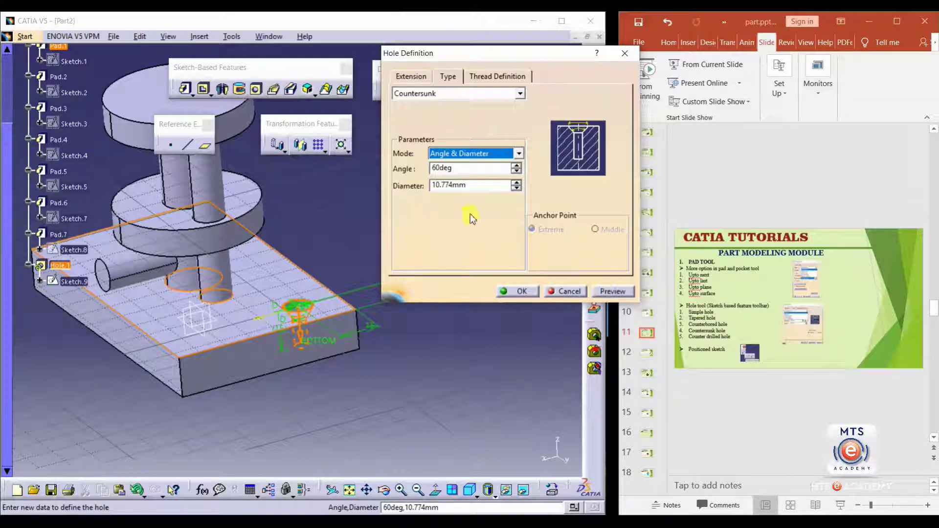
Set the countersink's diameter to 12 mm and preview the hole in the plate.
drag(477, 185, 386, 181)
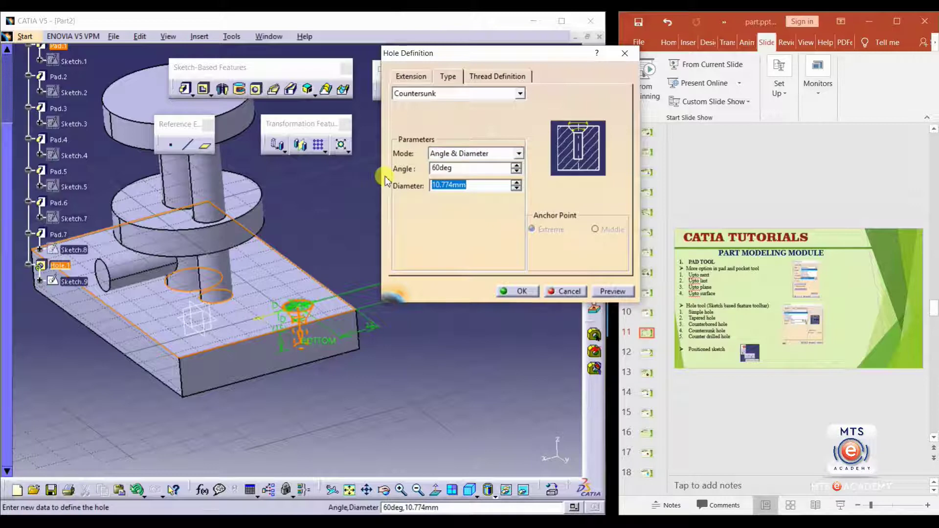
text(12)
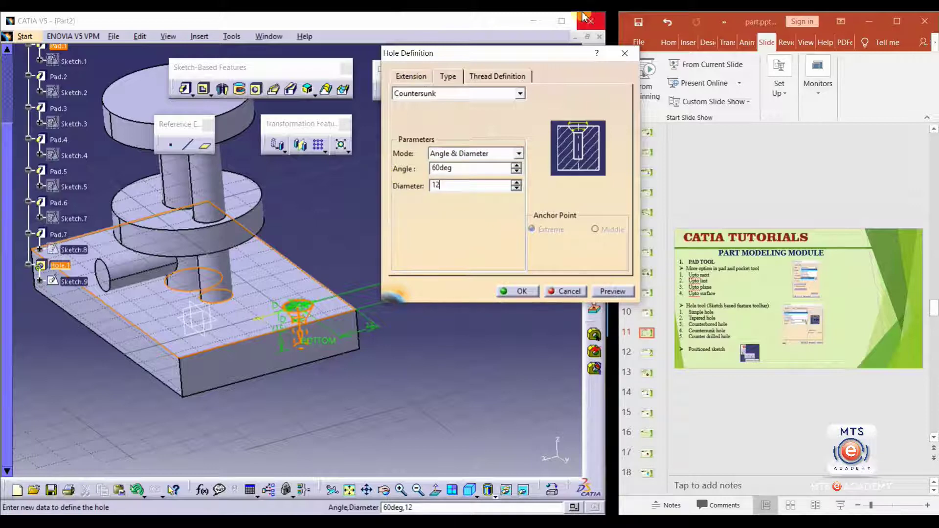
click(446, 168)
click(602, 288)
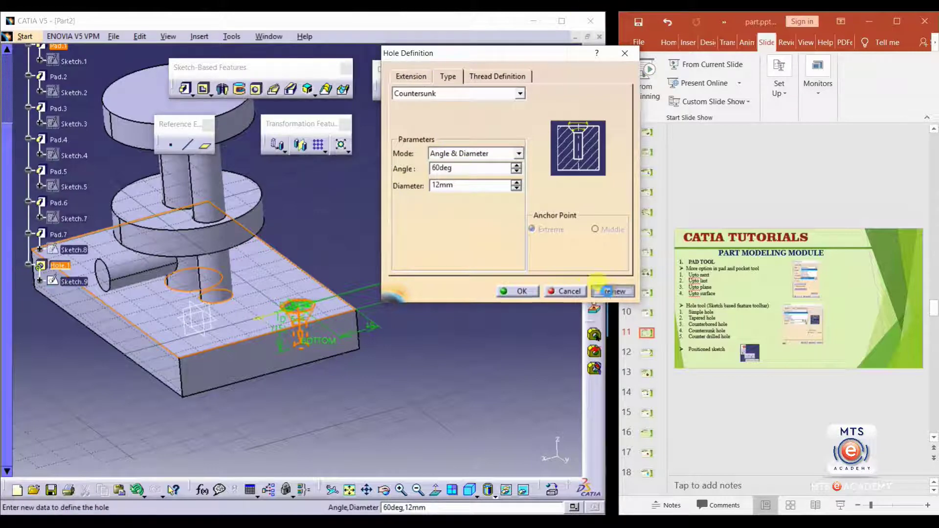
middle_drag(282, 334, 300, 410)
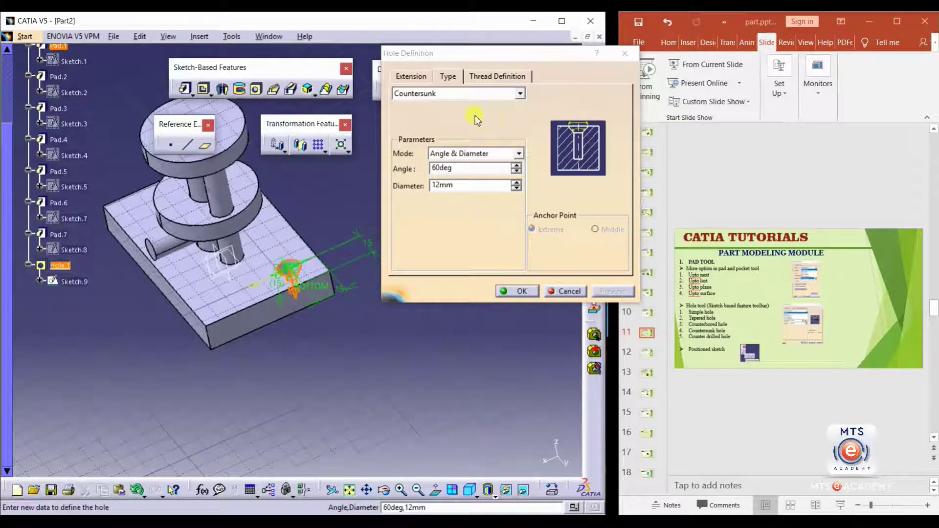
Change the hole type to Counterdrilled and set the counterdrill's diameter to 15 mm.
click(520, 93)
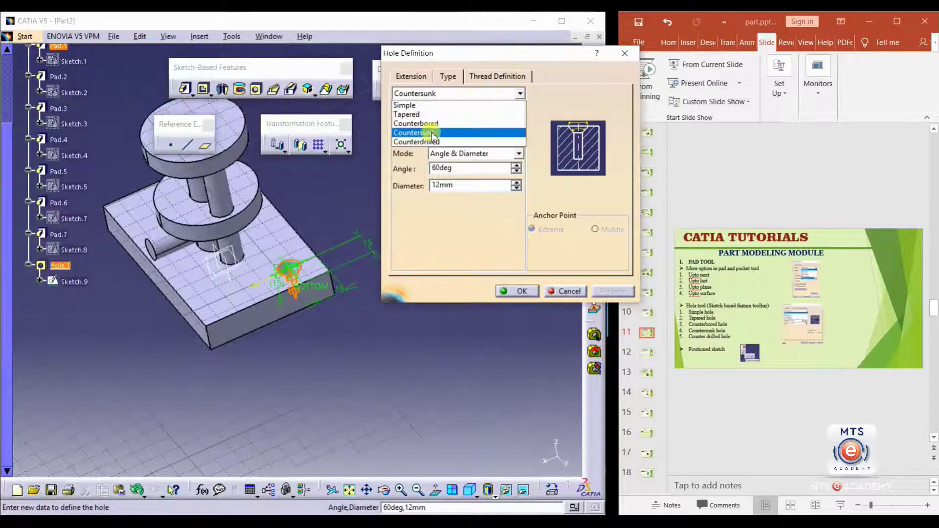
click(424, 141)
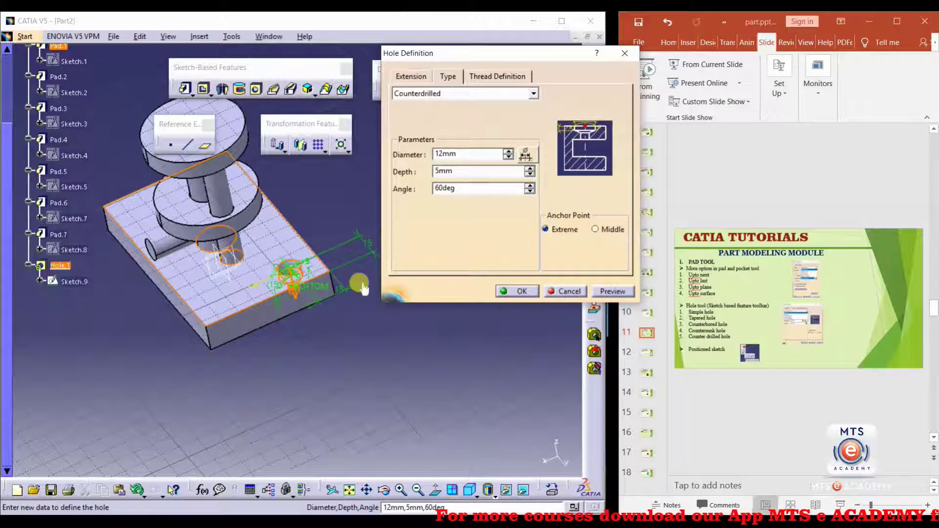
double_click(468, 153)
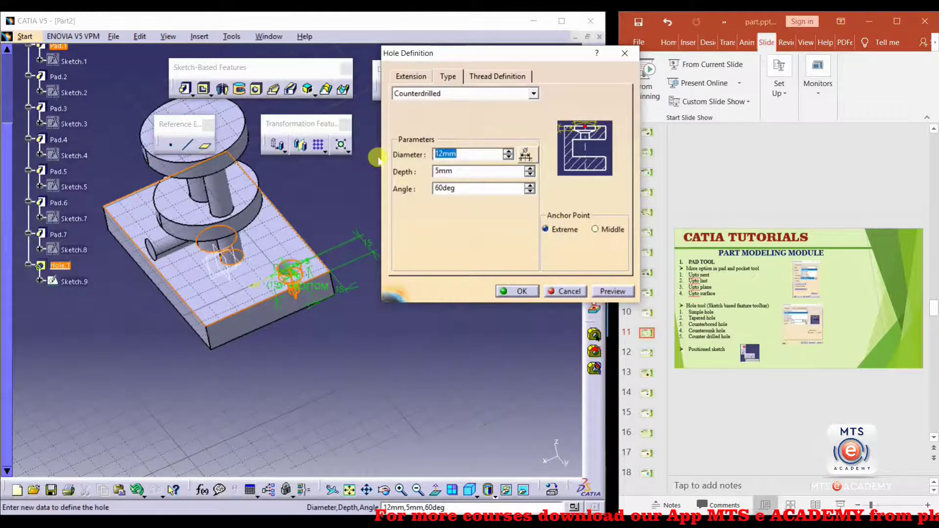
text(15)
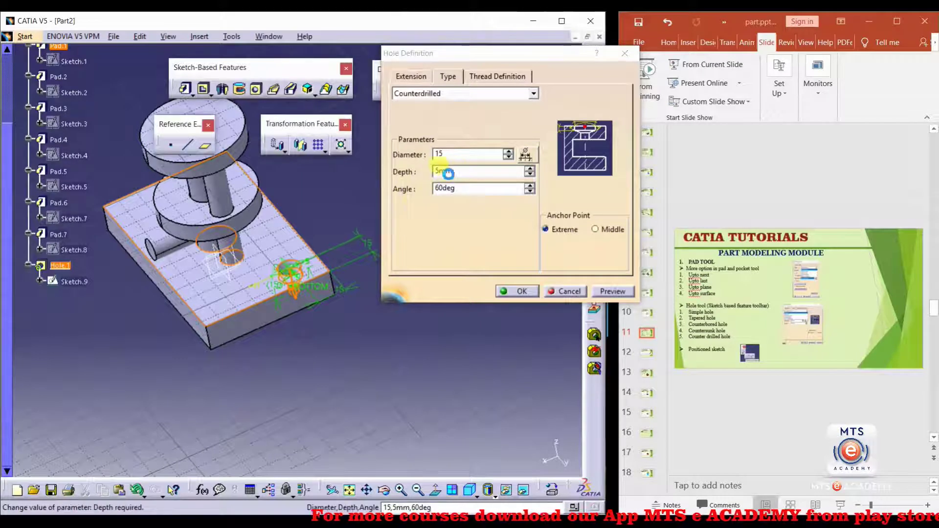
key(Return)
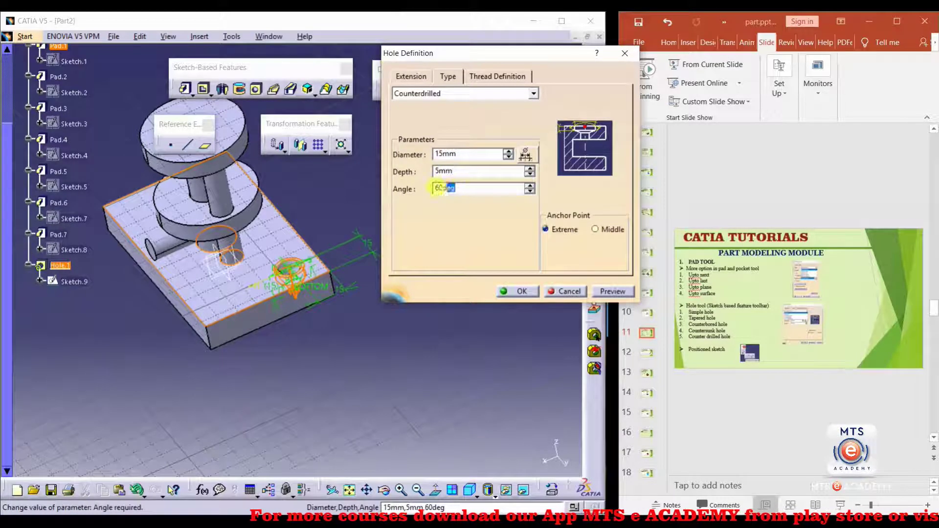
Set the counterdrill's angle to 90 degrees and preview the hole.
double_click(436, 188)
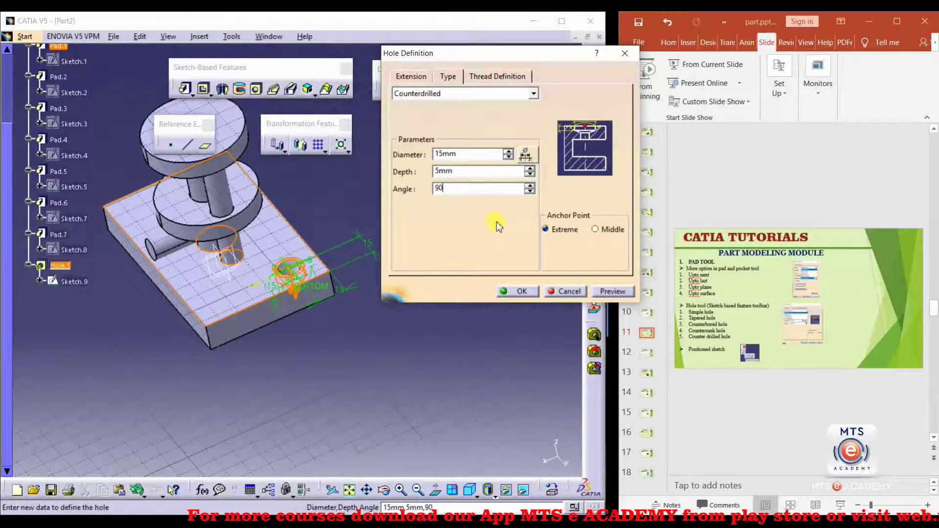
text(90)
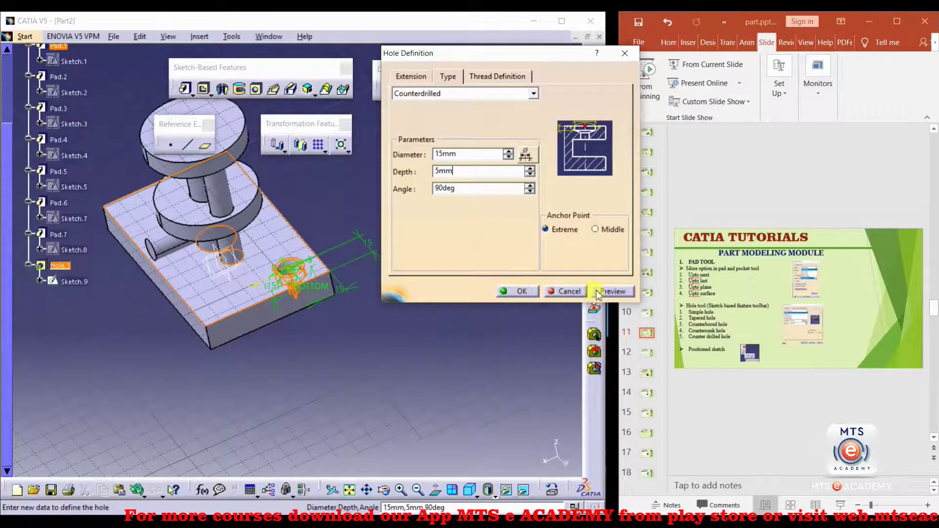
click(613, 291)
middle_drag(268, 312, 304, 384)
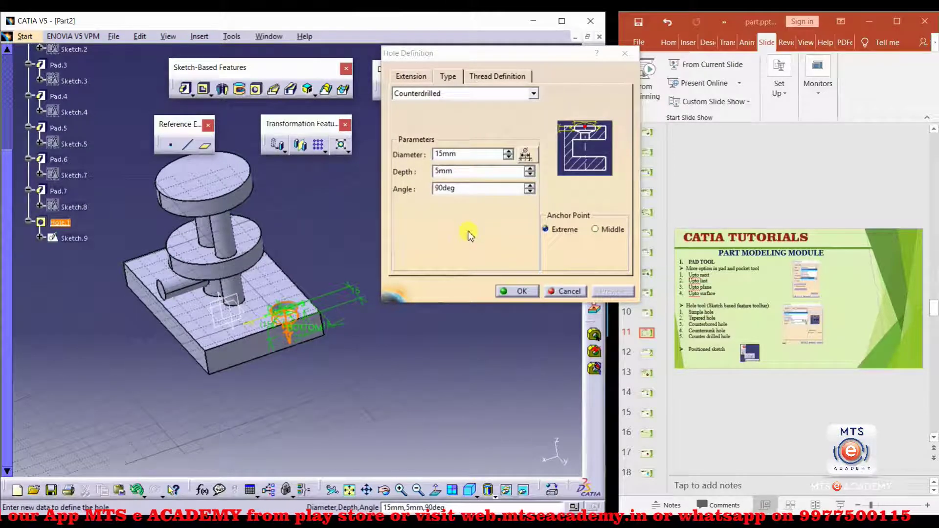
Check the counterdrilled hole's extension settings and set the counterdrill's depth to 3 mm in the type parameters.
click(410, 76)
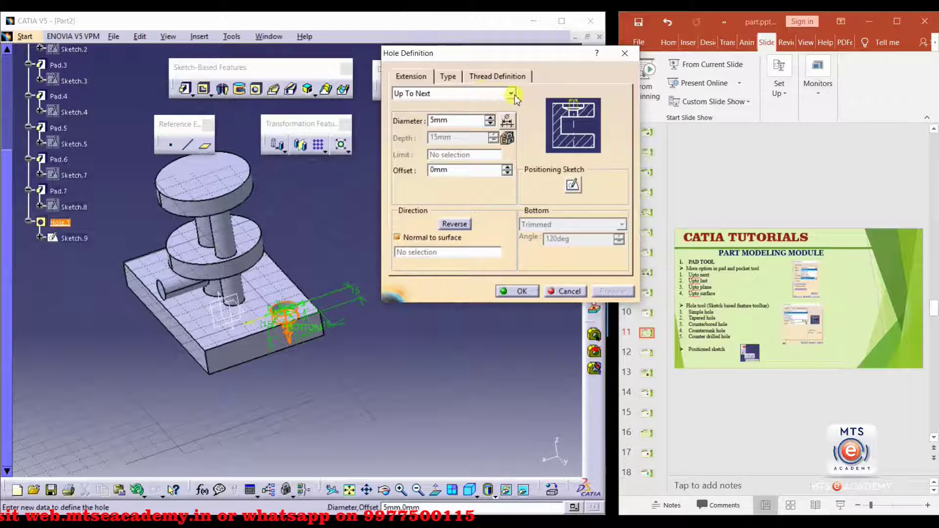
click(453, 80)
double_click(447, 171)
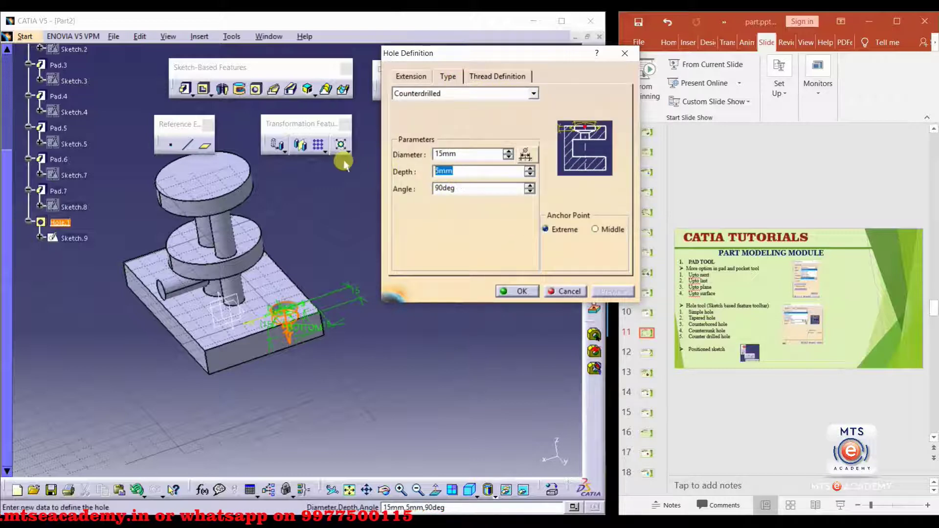
text(2)
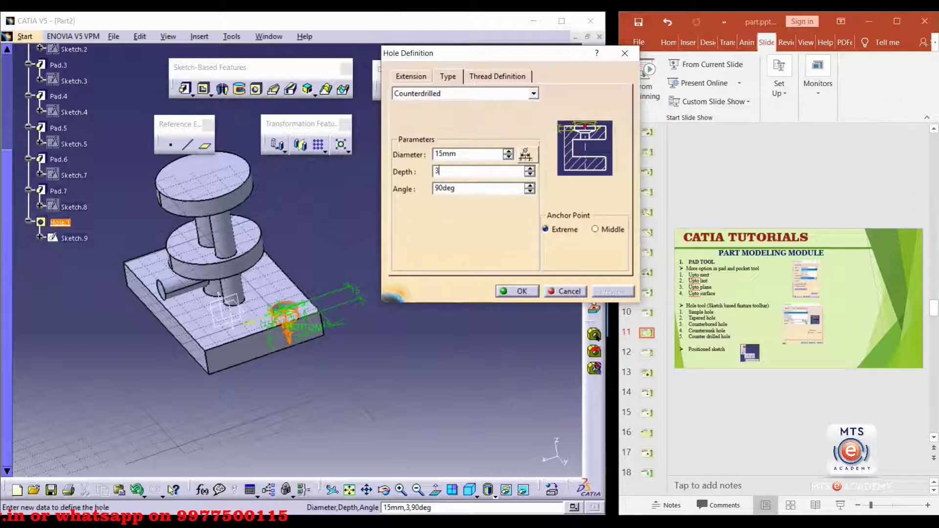
Change the hole's extension to Blind with a depth of 10 mm and preview it inside the base plate.
click(408, 76)
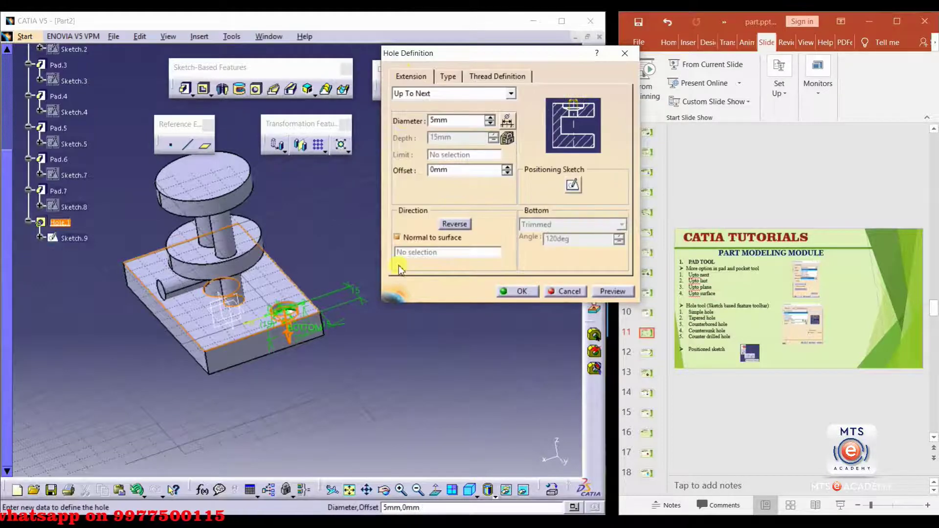
click(506, 98)
click(440, 102)
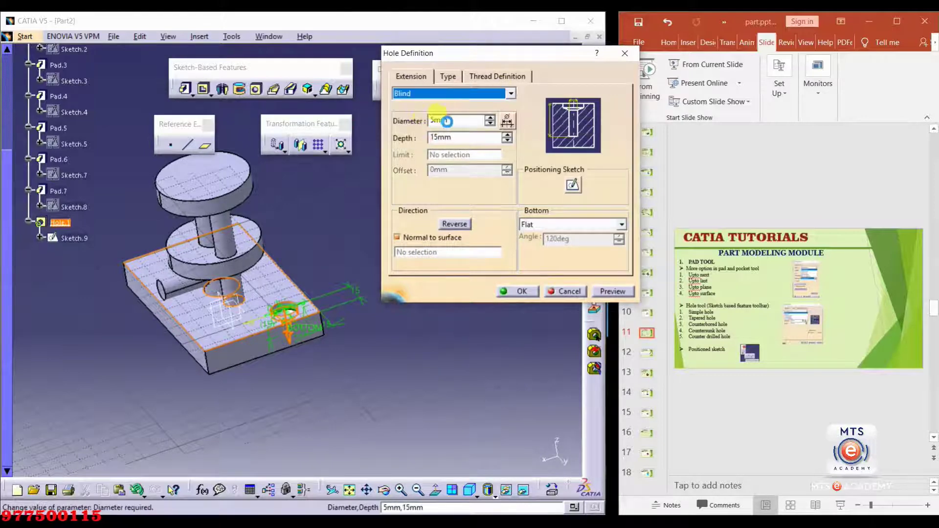
click(444, 137)
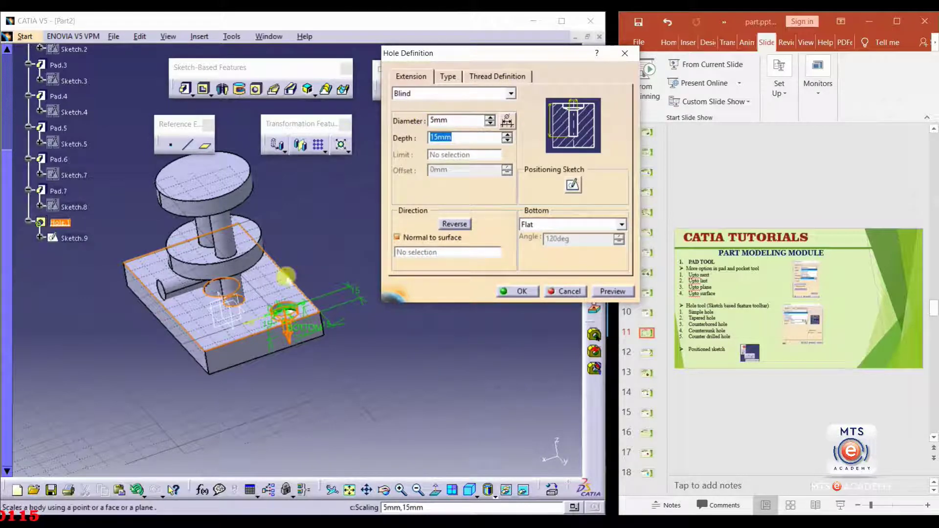
middle_drag(286, 356, 254, 259)
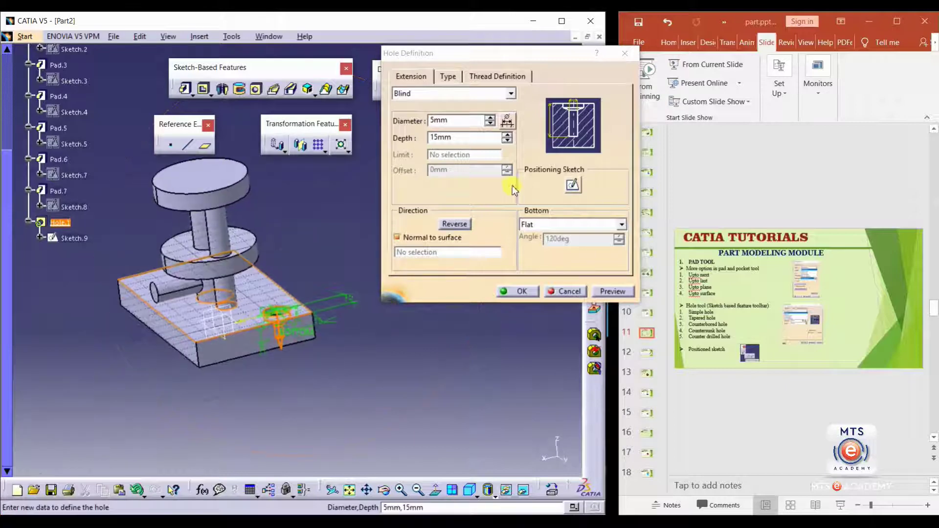
click(443, 138)
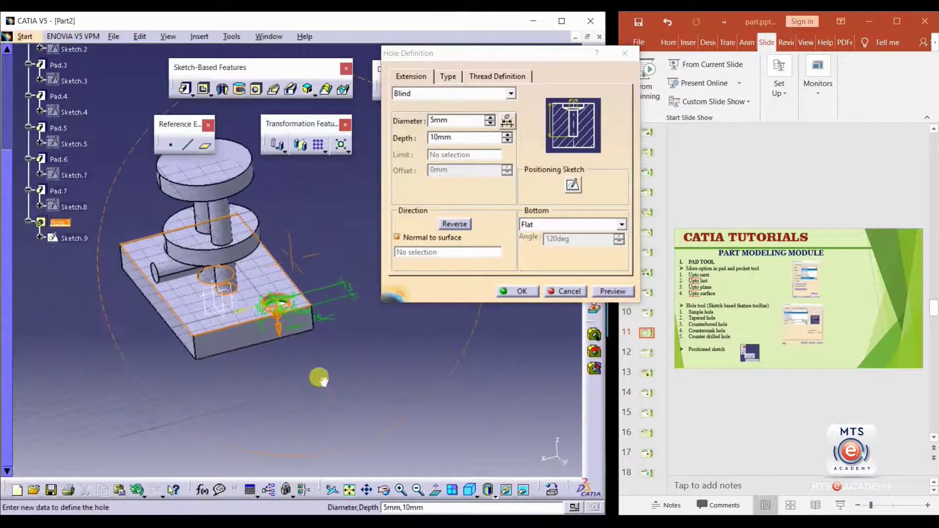
middle_drag(318, 377, 273, 419)
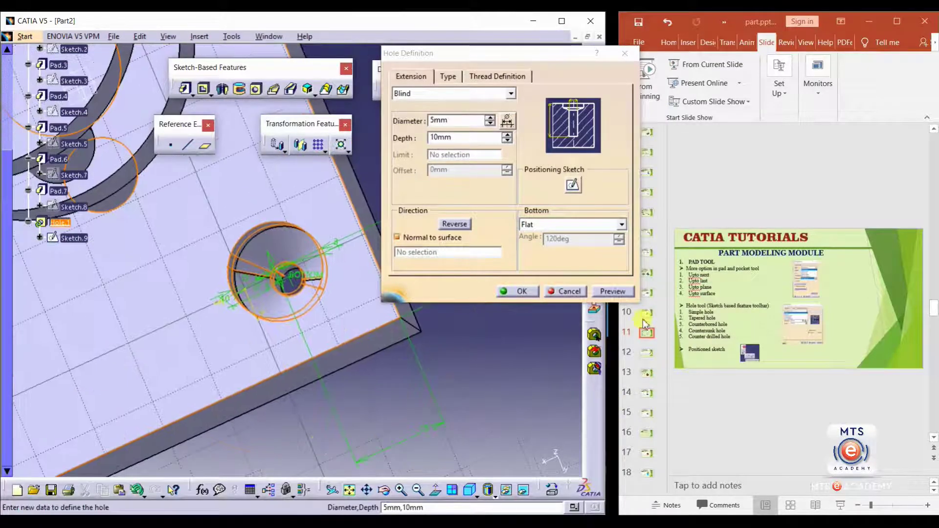
click(617, 292)
middle_drag(264, 336, 295, 314)
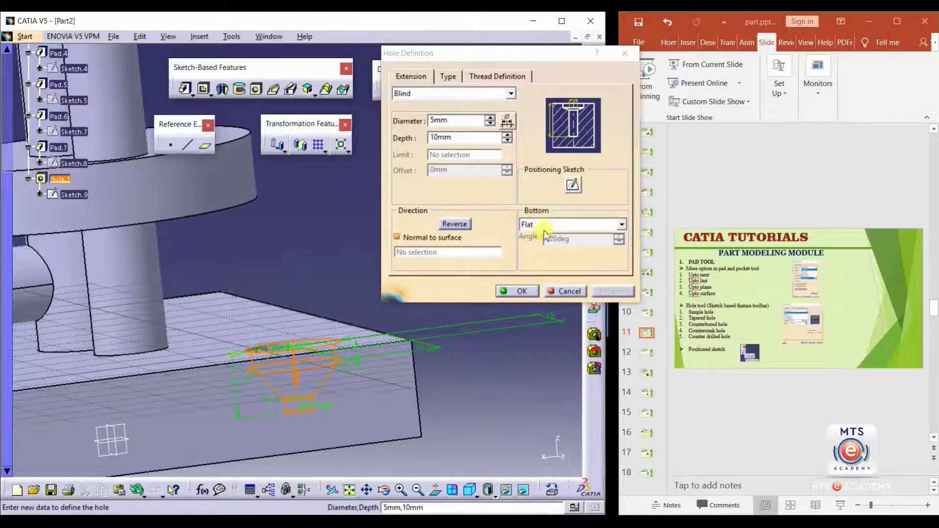
Change the blind hole's bottom to V-Bottom with a 120-degree angle and accept the hole definition.
click(620, 226)
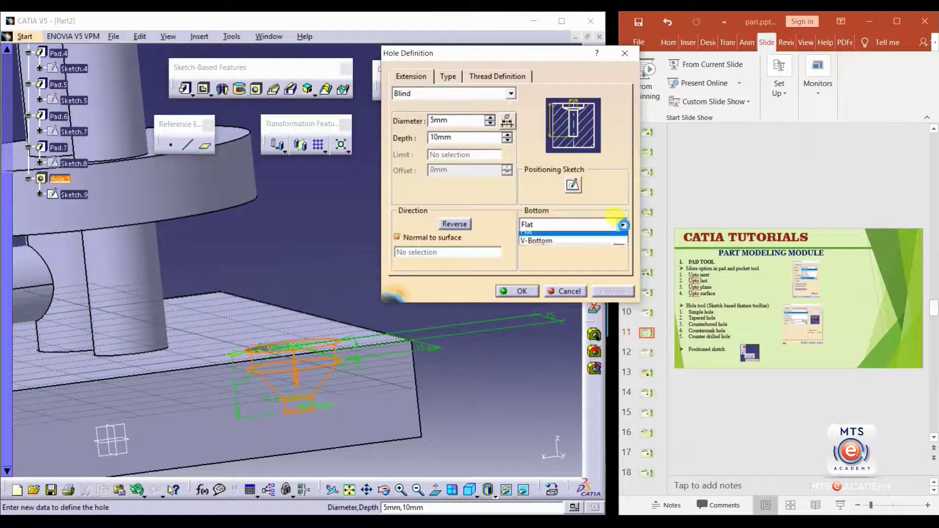
click(565, 240)
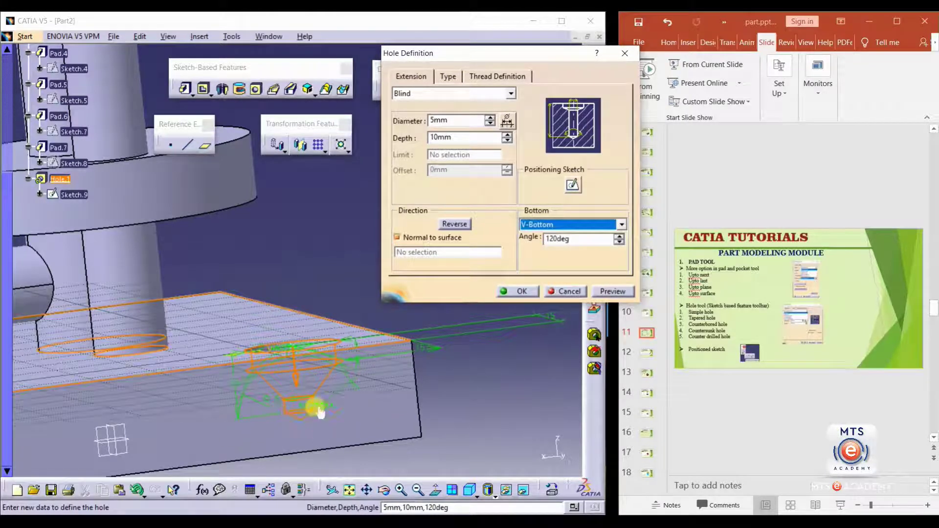
double_click(569, 239)
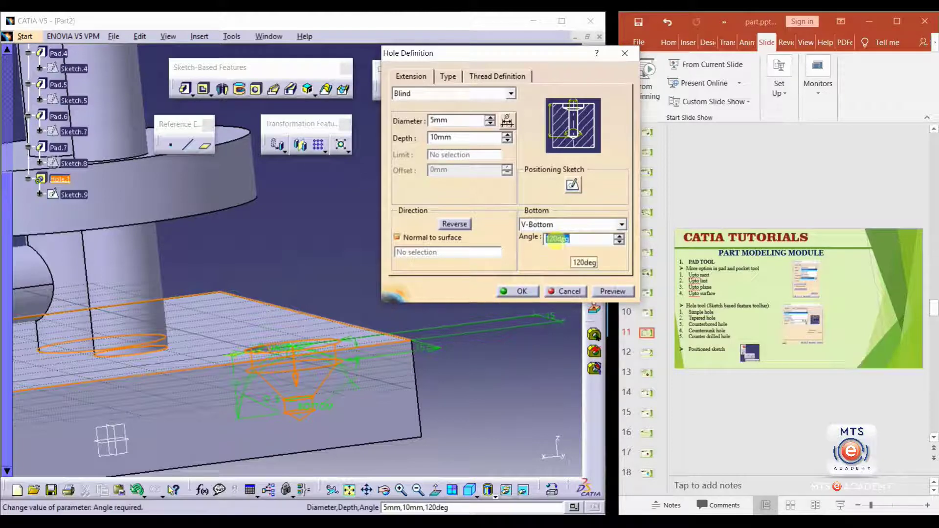
click(519, 292)
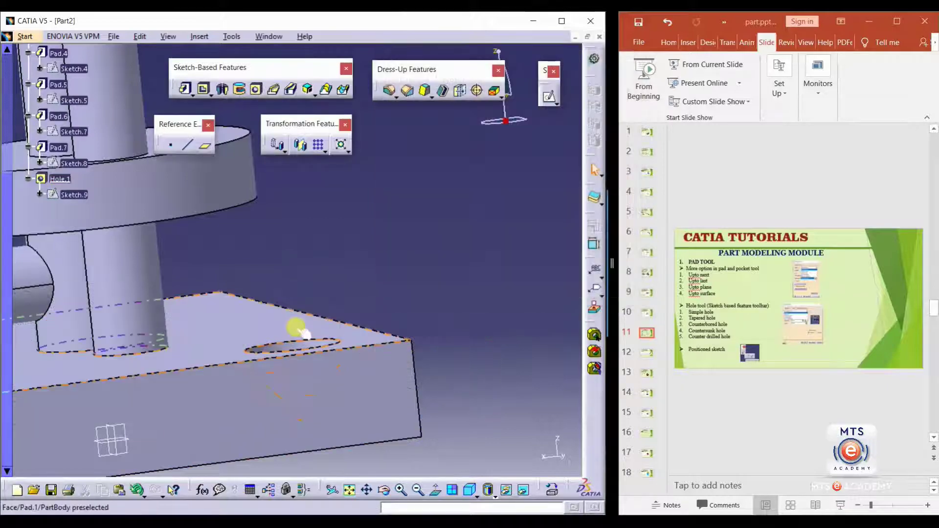
middle_drag(300, 325, 381, 401)
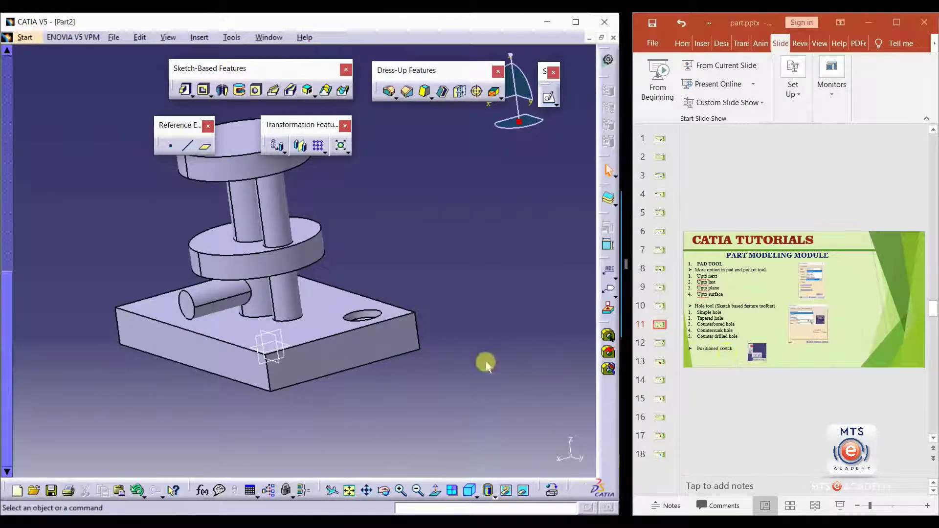
Open a standard sketch on the bottom face of the base plate.
middle_drag(183, 383, 225, 353)
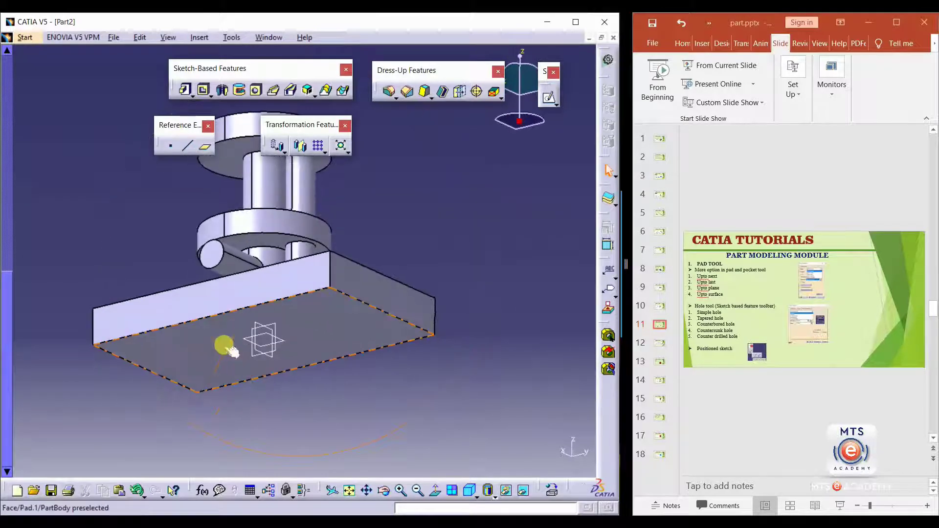
click(374, 297)
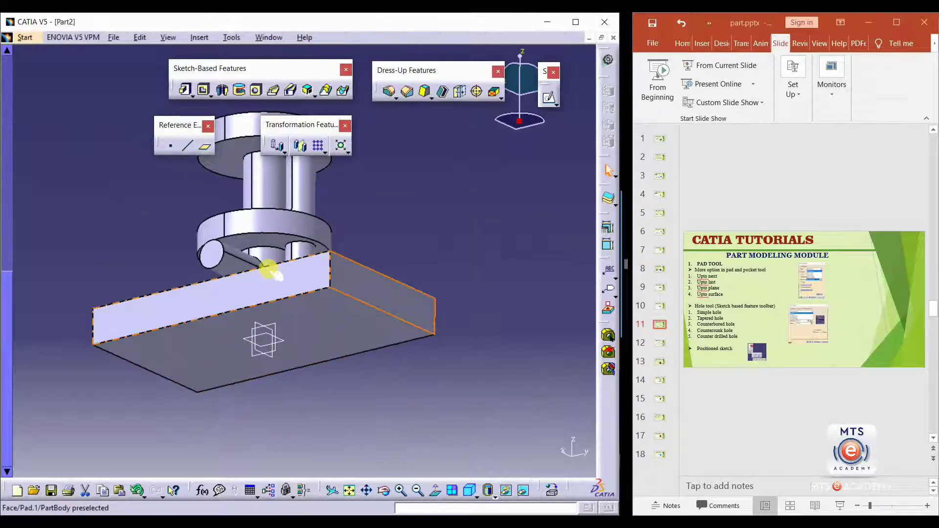
click(323, 381)
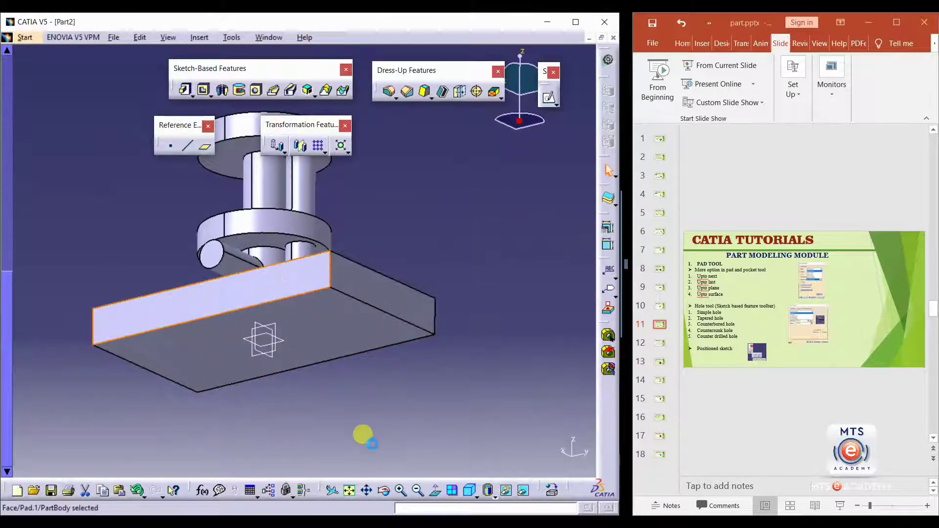
click(309, 320)
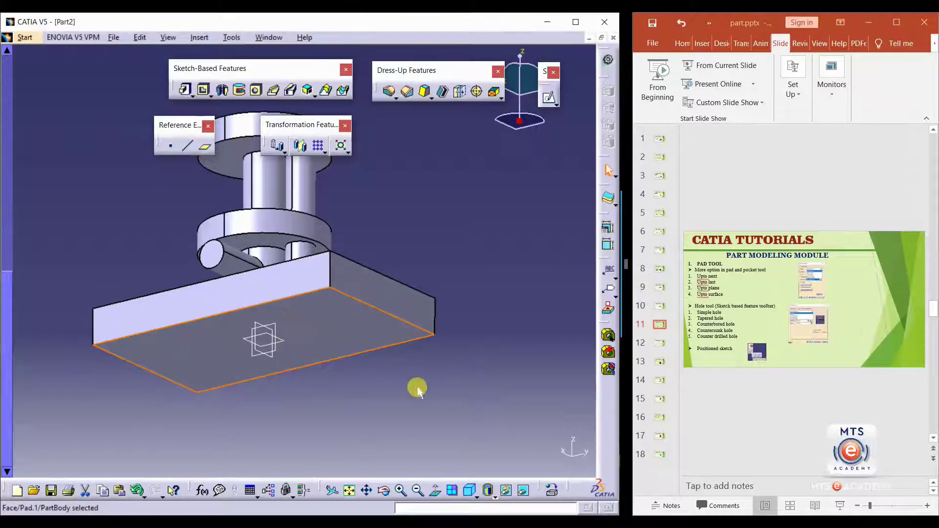
click(549, 100)
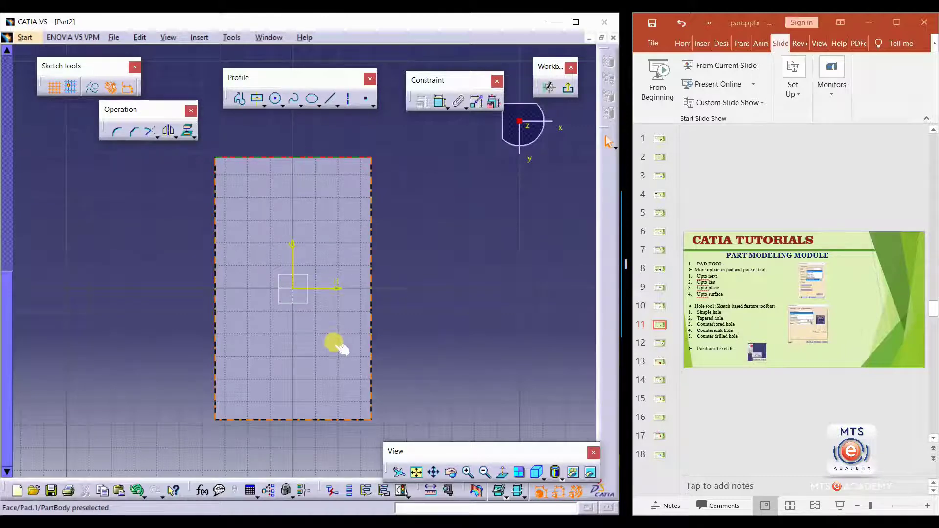
Check how the base plate's long and short edges are oriented in the sketch view and exit the sketch.
click(370, 240)
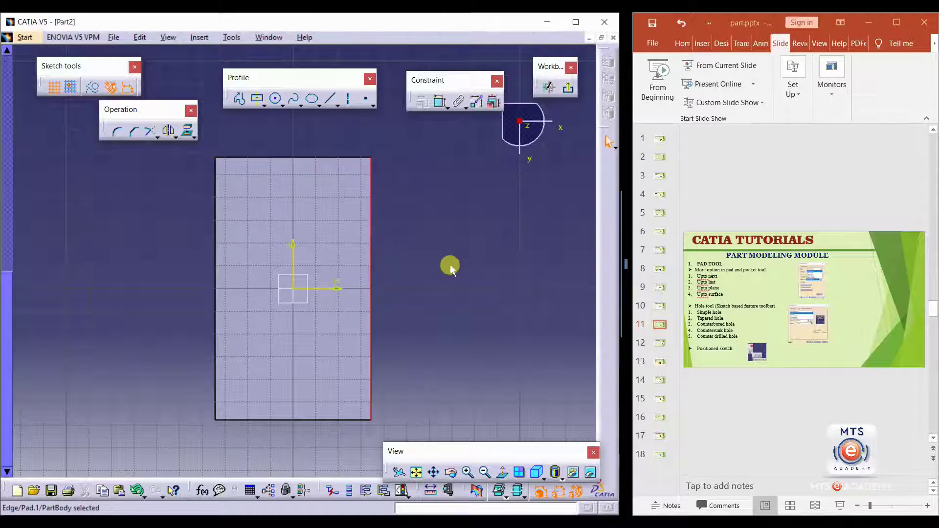
click(450, 268)
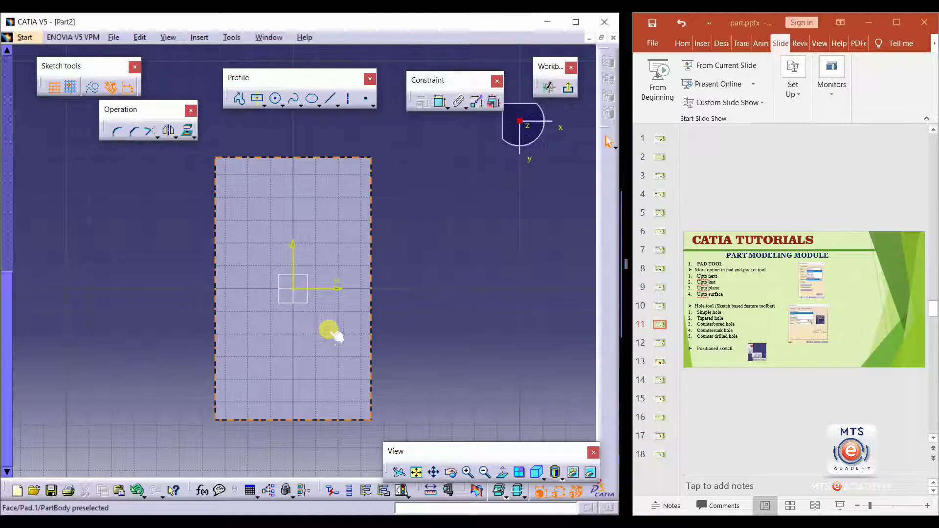
click(373, 217)
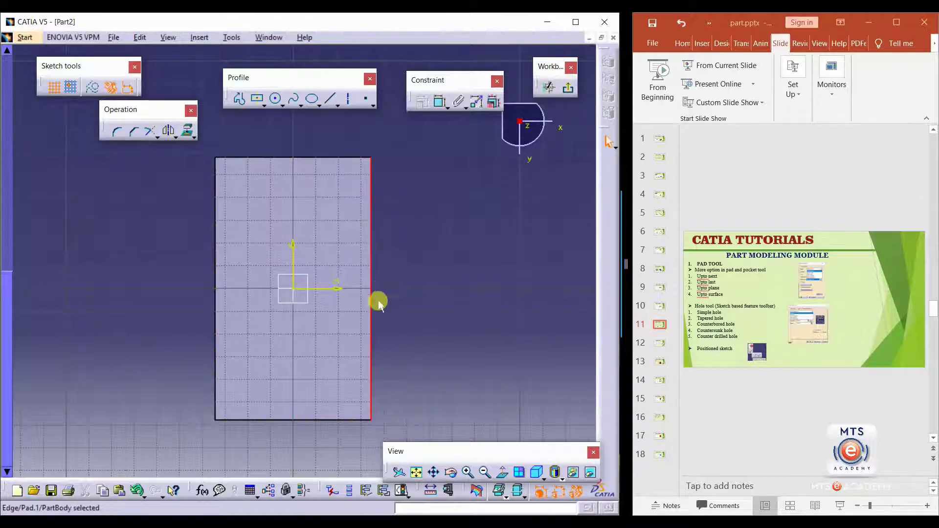
click(313, 420)
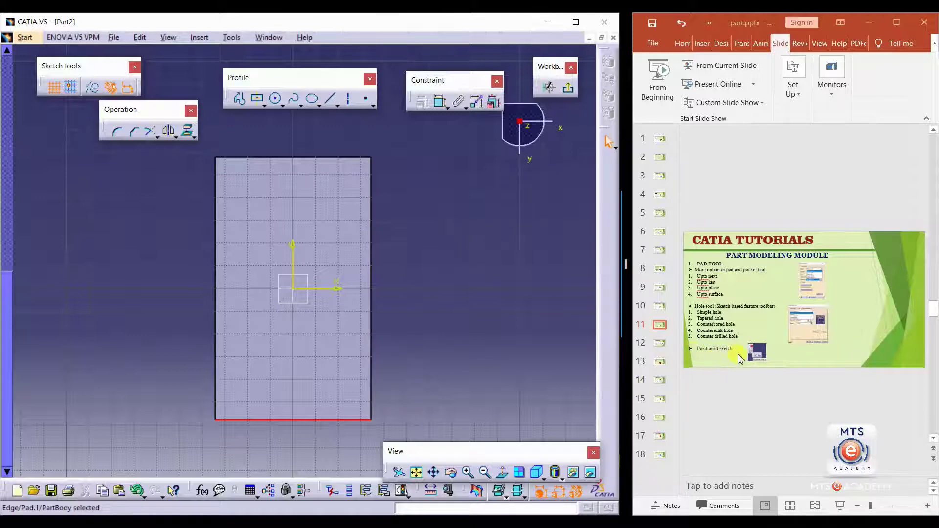
click(567, 88)
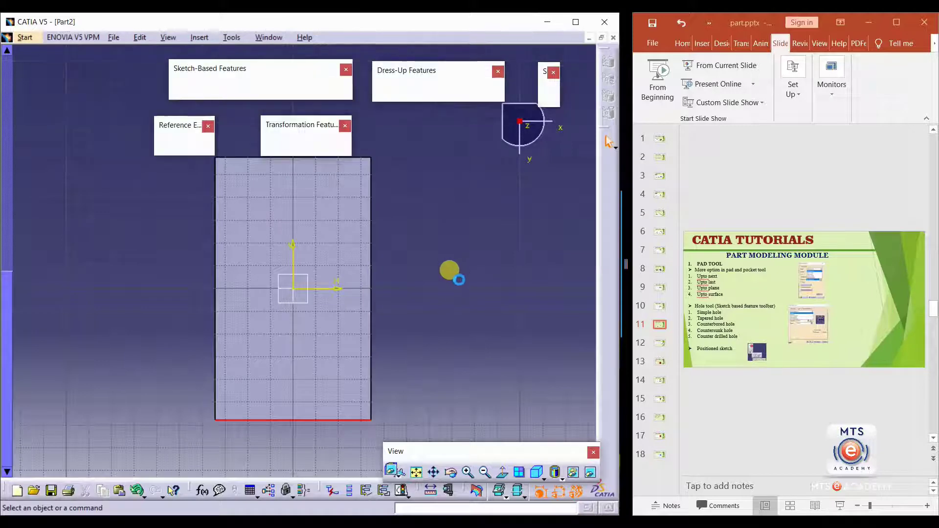
Start a positioned sketch on the bottom face of the base plate.
mouse_move(331, 340)
middle_down()
mouse_move(298, 418)
mouse_move(294, 324)
middle_up()
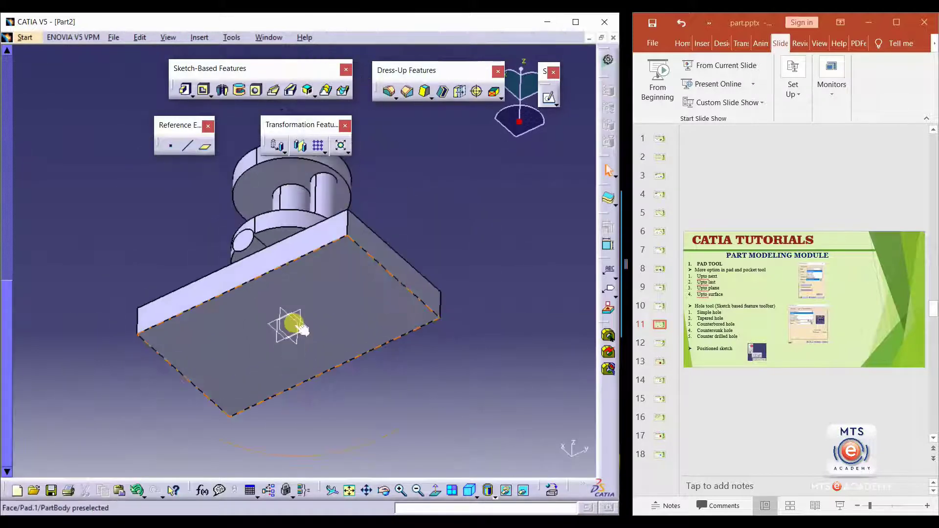
click(346, 331)
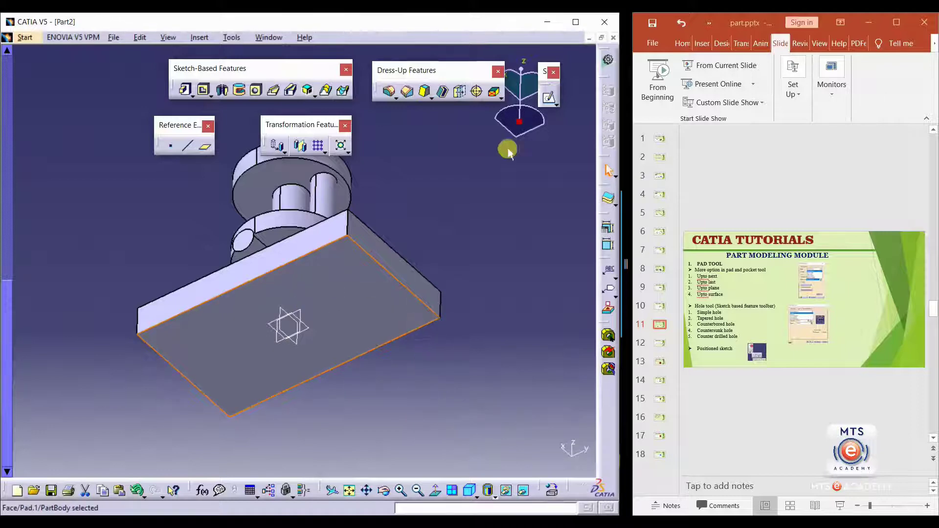
click(550, 99)
click(551, 99)
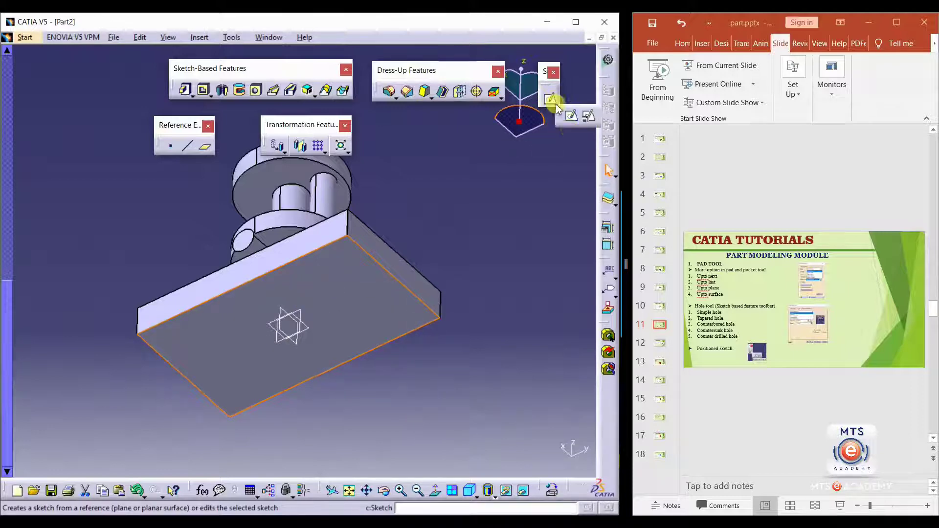
click(587, 117)
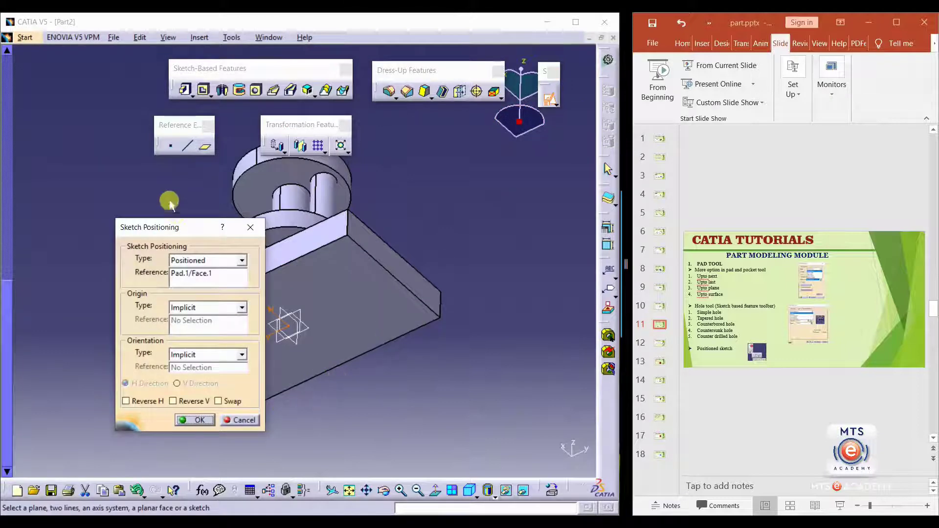
drag(174, 227, 93, 112)
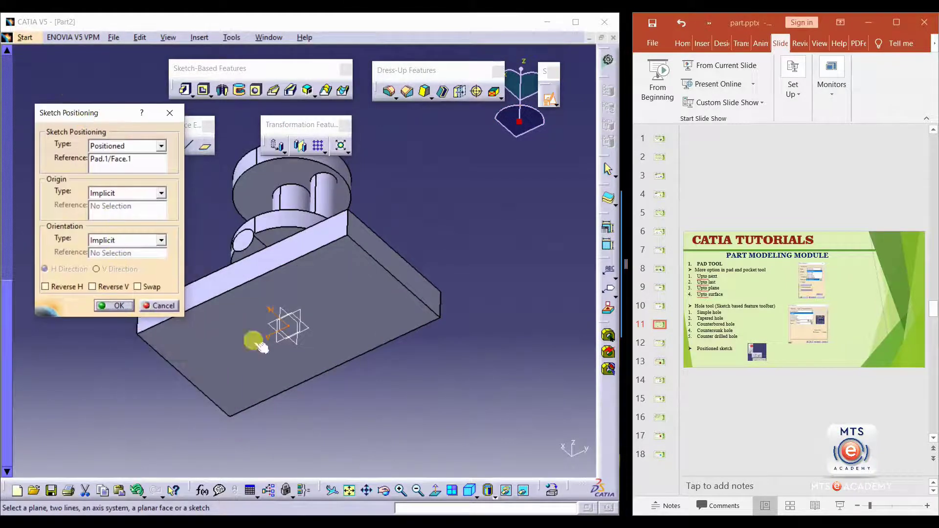
Orient the positioned sketch with Swap and Reverse H enabled and Reverse V off, and accept the positioning.
mouse_move(273, 339)
middle_down()
mouse_move(300, 314)
mouse_move(289, 304)
middle_up()
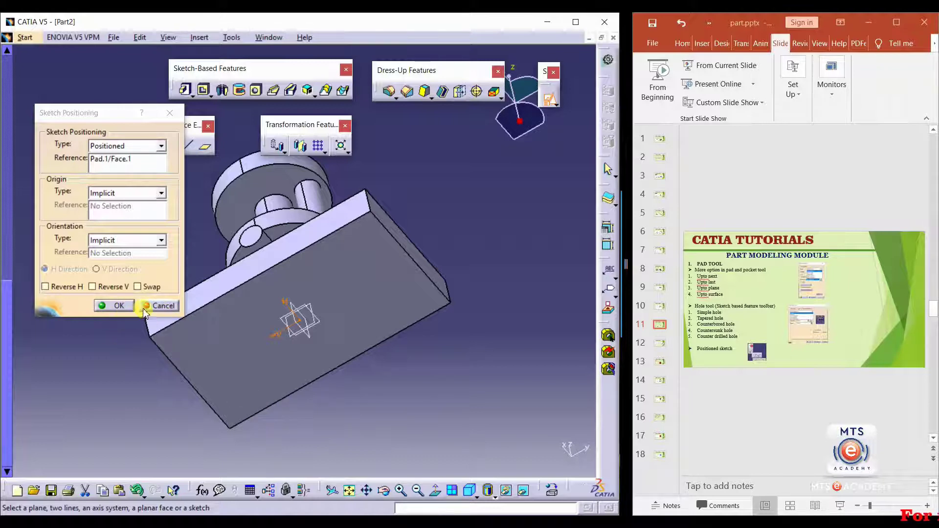
click(138, 288)
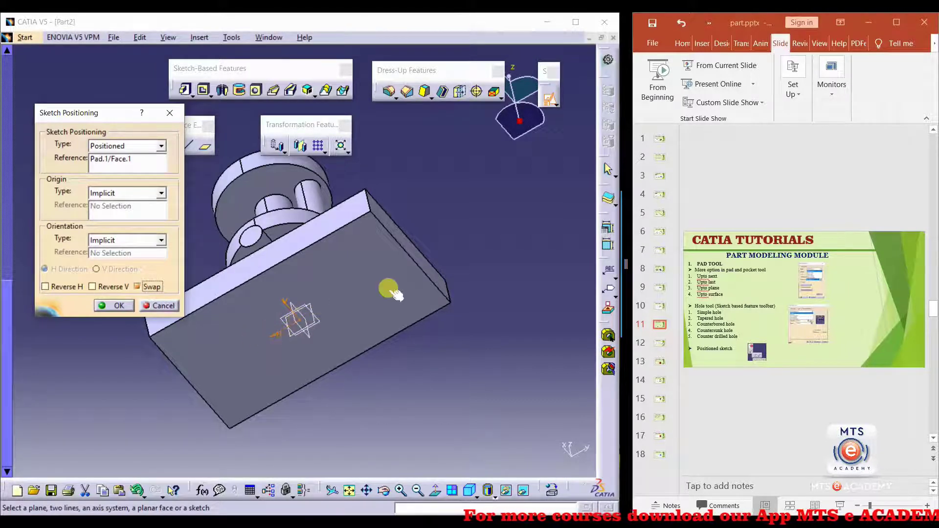
click(67, 289)
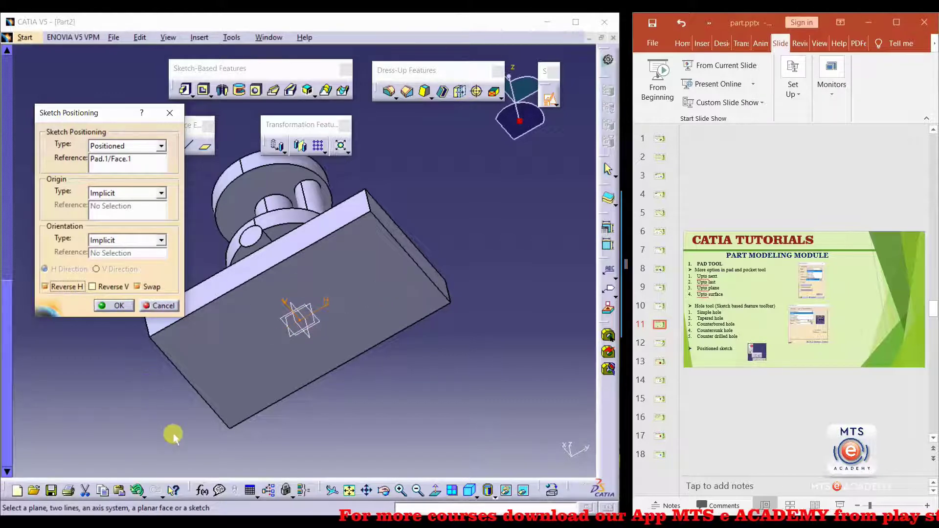
click(98, 289)
click(93, 287)
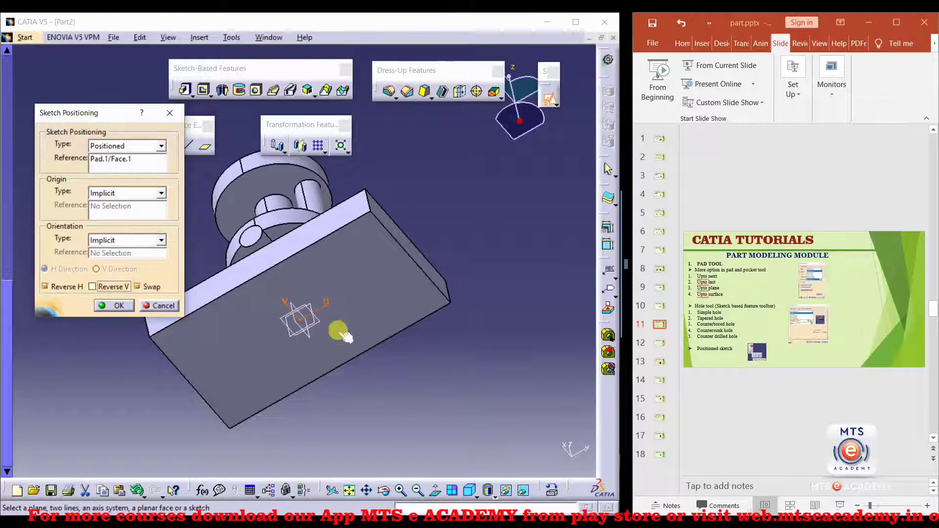
click(115, 306)
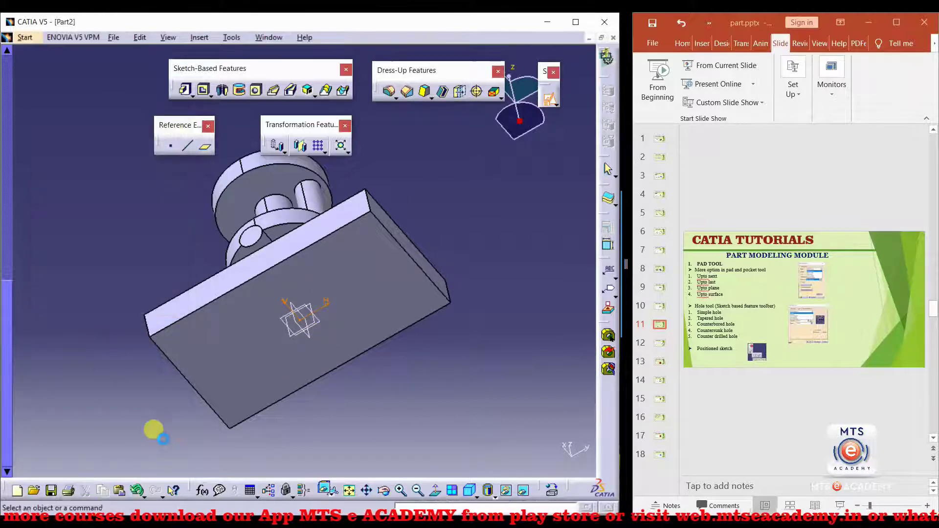